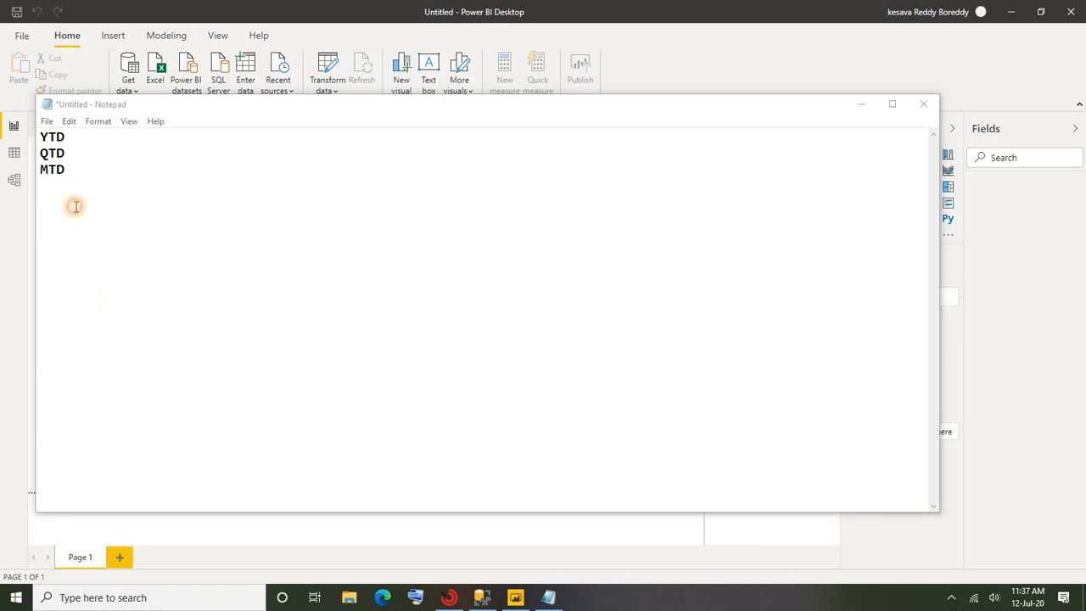
# - Review the YTD, QTD and MTD entries in the Notepad list, highlighting them one at a time
pyautogui.click(73, 207)
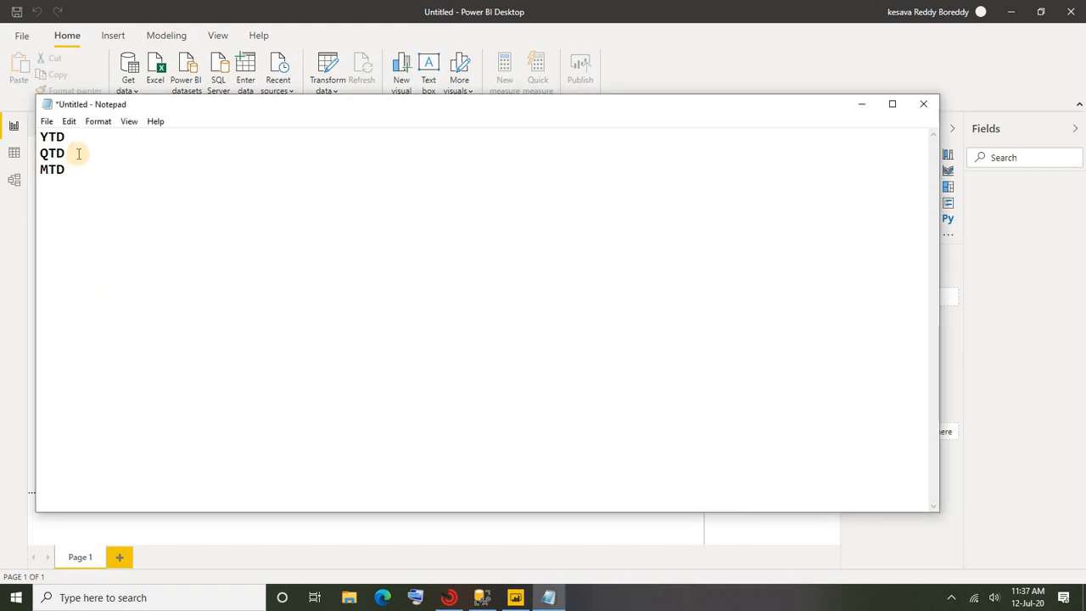
pyautogui.click(76, 139)
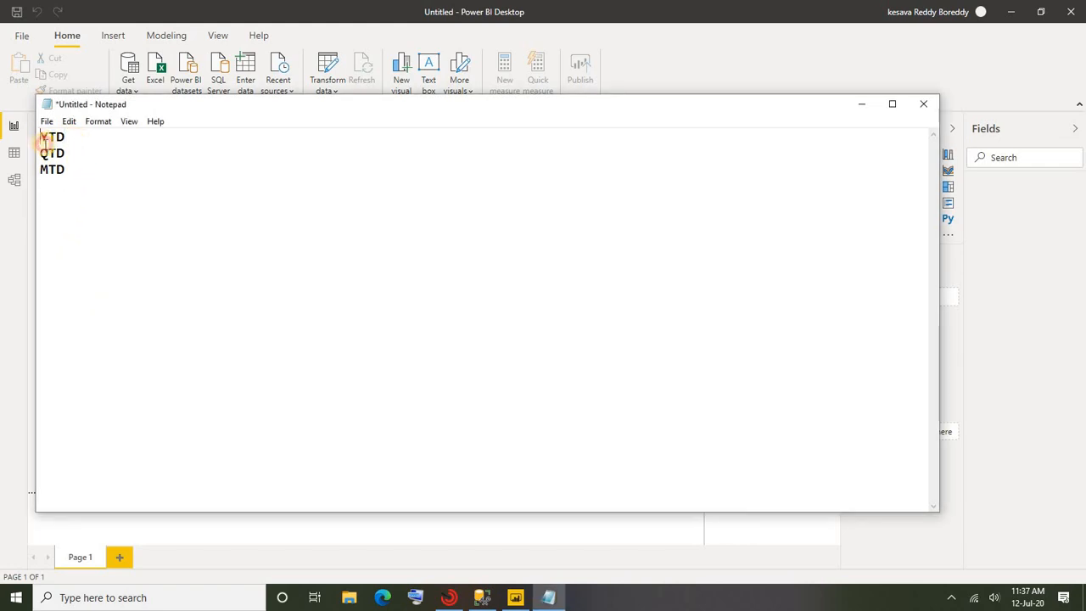
pyautogui.moveTo(40, 137)
pyautogui.mouseDown()
pyautogui.moveTo(65, 169)
pyautogui.moveTo(20, 132)
pyautogui.mouseUp()
pyautogui.click(91, 185)
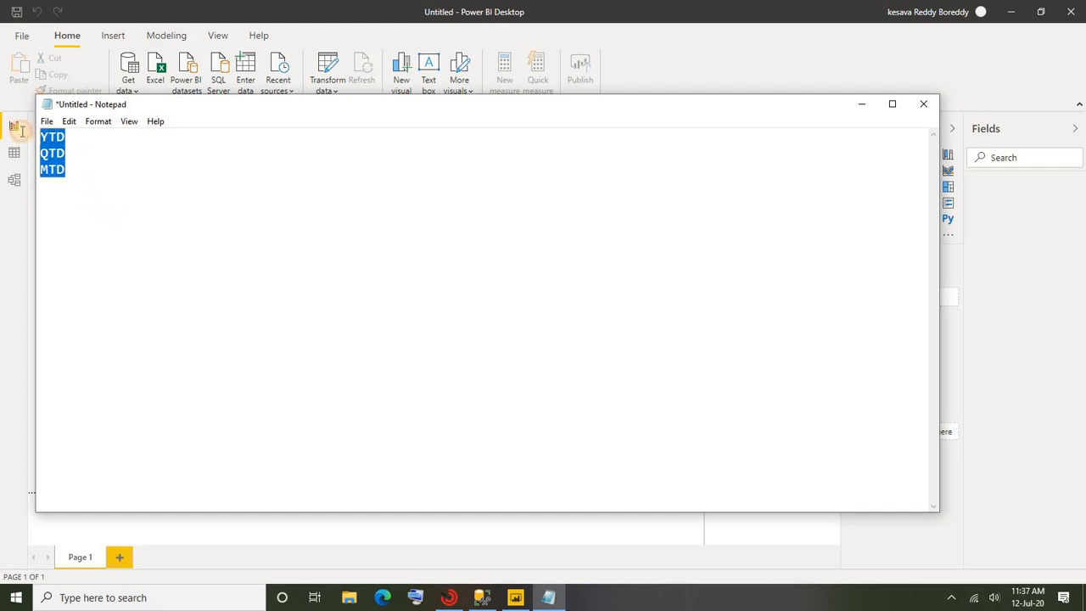
pyautogui.click(78, 155)
pyautogui.doubleClick(47, 136)
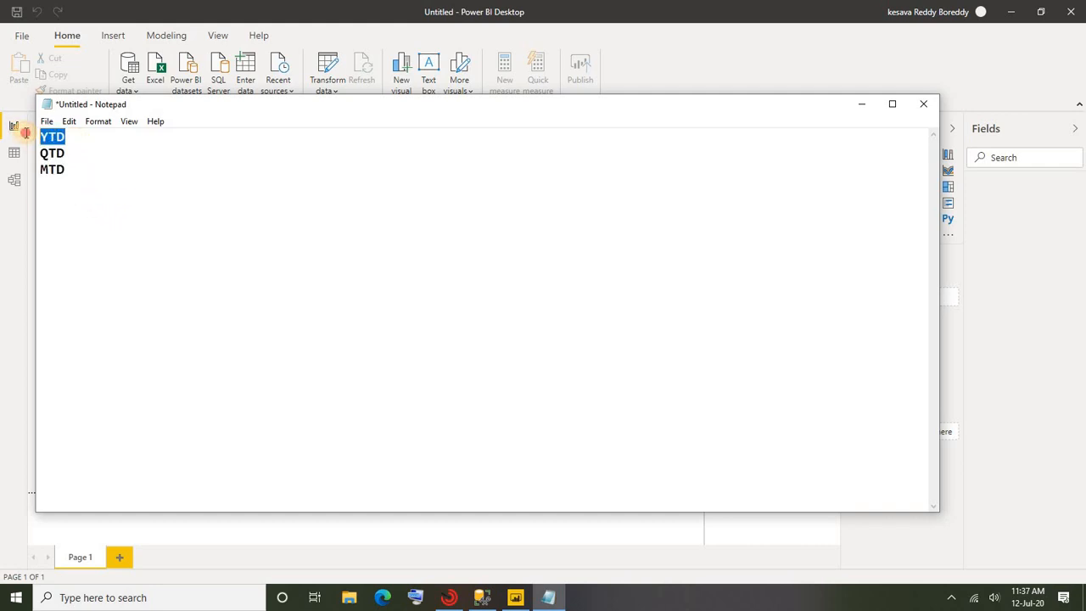
pyautogui.click(106, 197)
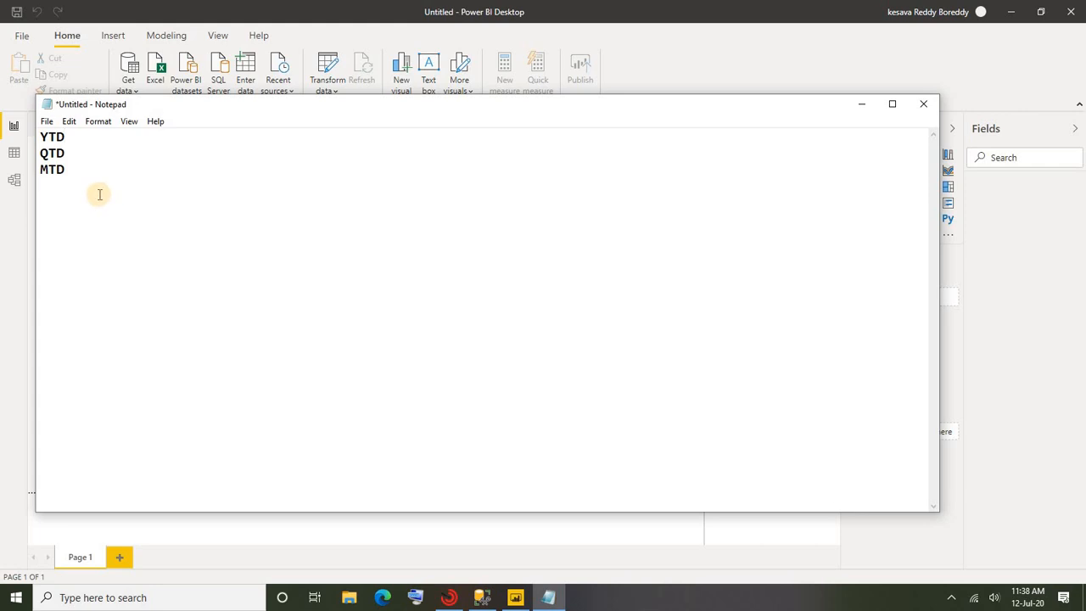
pyautogui.doubleClick(61, 138)
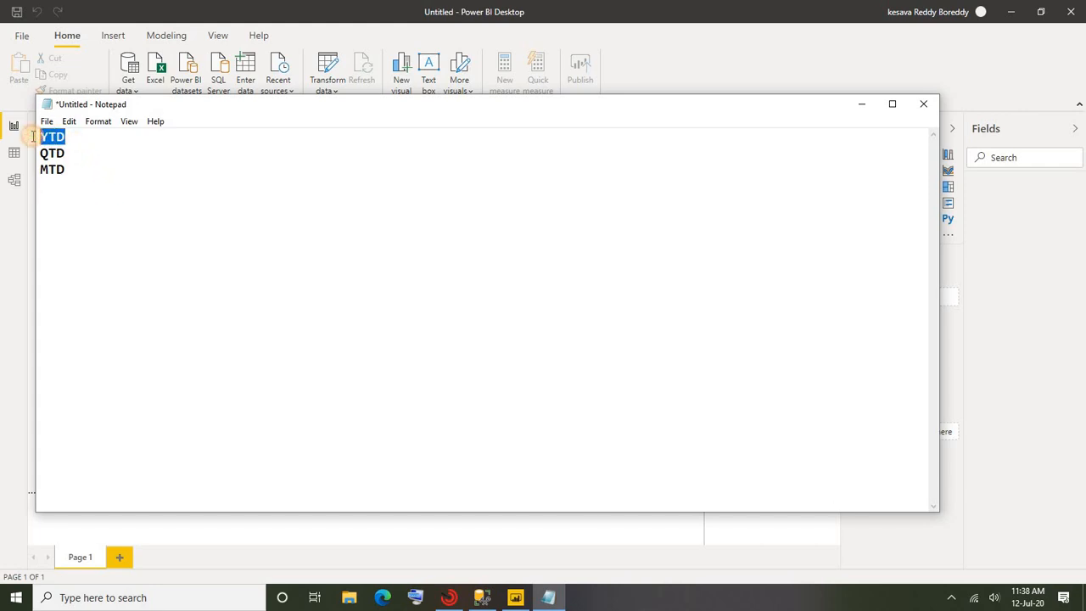
pyautogui.click(98, 170)
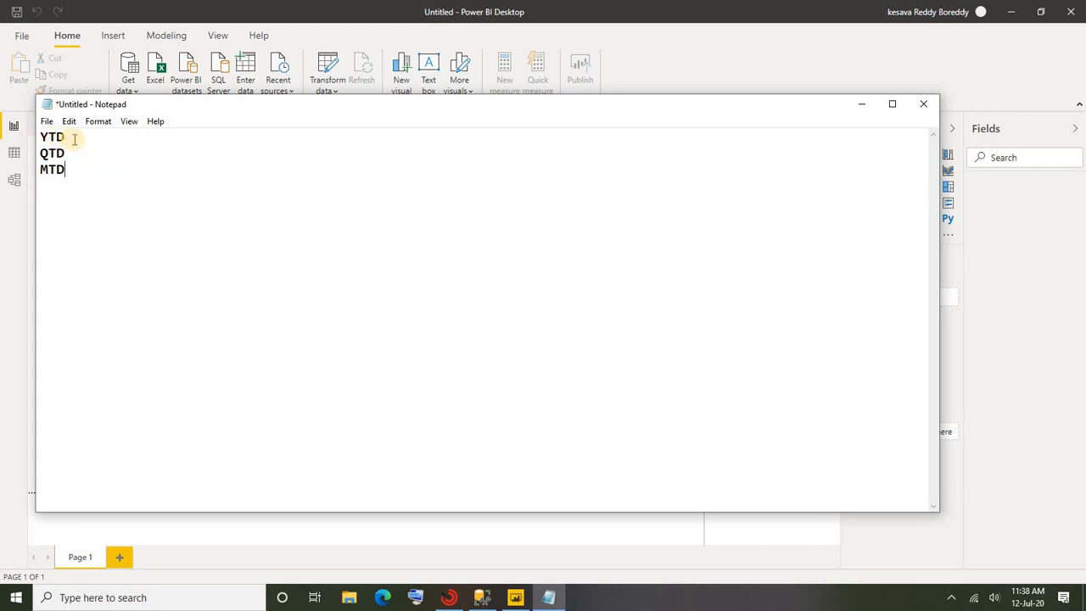
pyautogui.moveTo(73, 137); pyautogui.dragTo(21, 139)
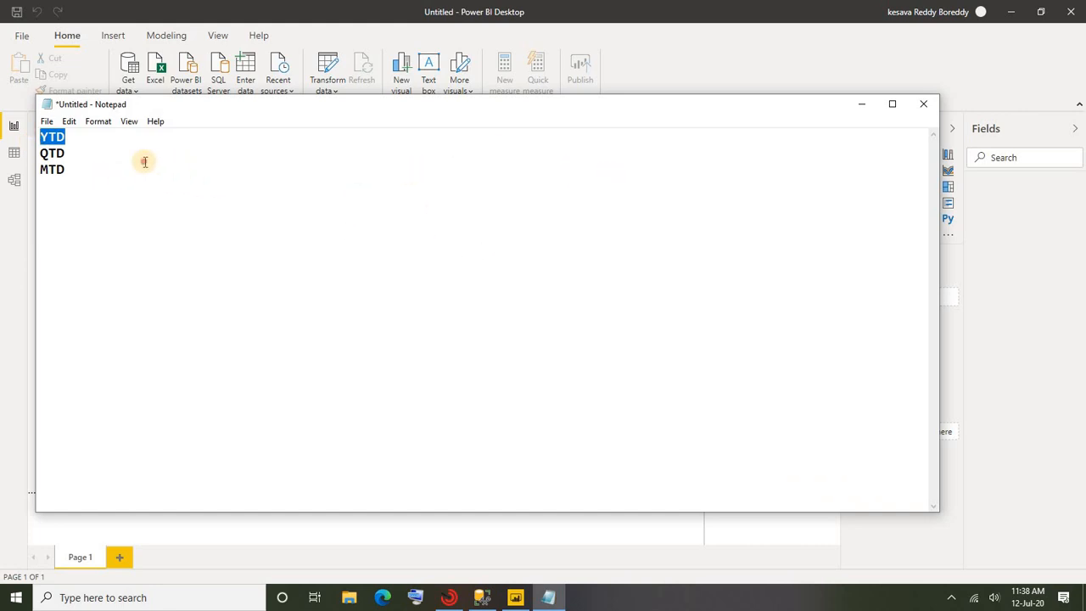
pyautogui.moveTo(92, 154); pyautogui.dragTo(24, 152)
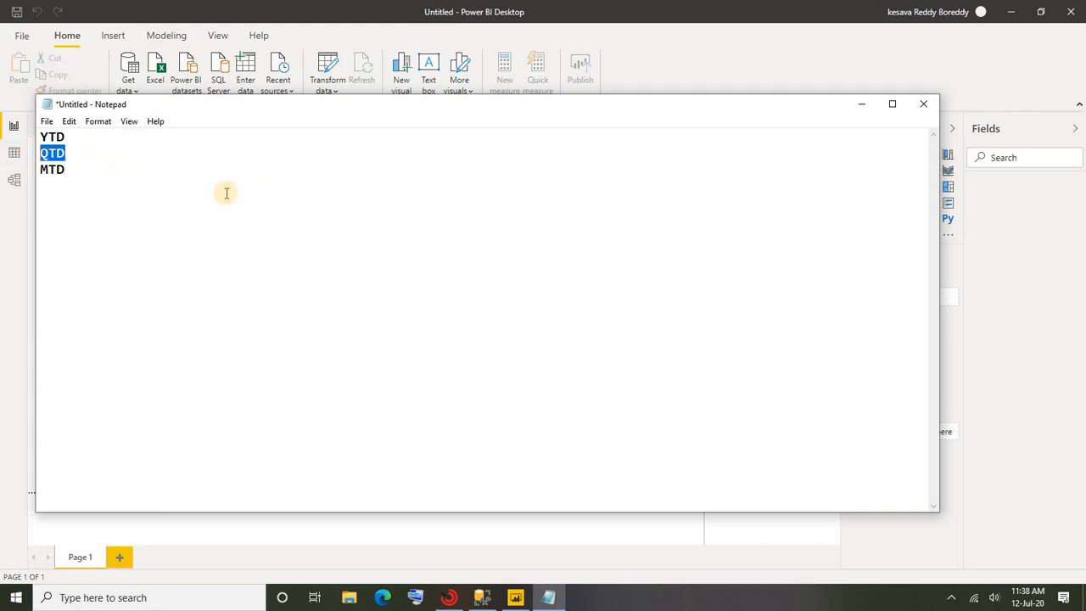
pyautogui.click(92, 177)
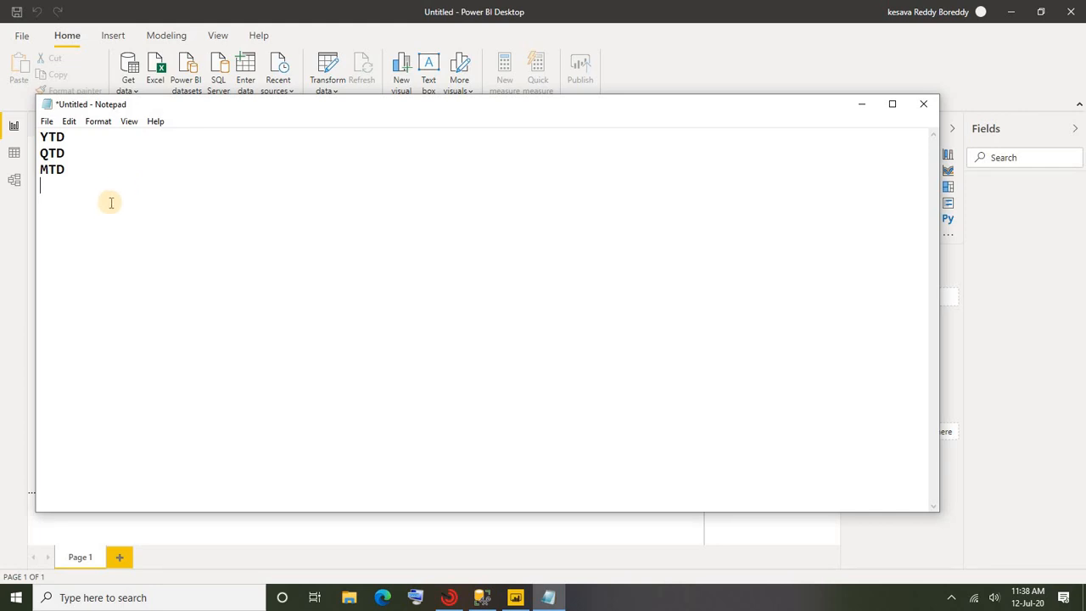
# - Switch to SQL Server Management Studio and examine the SalesDate and SalesAmt columns of the query results
pyautogui.click(481, 597)
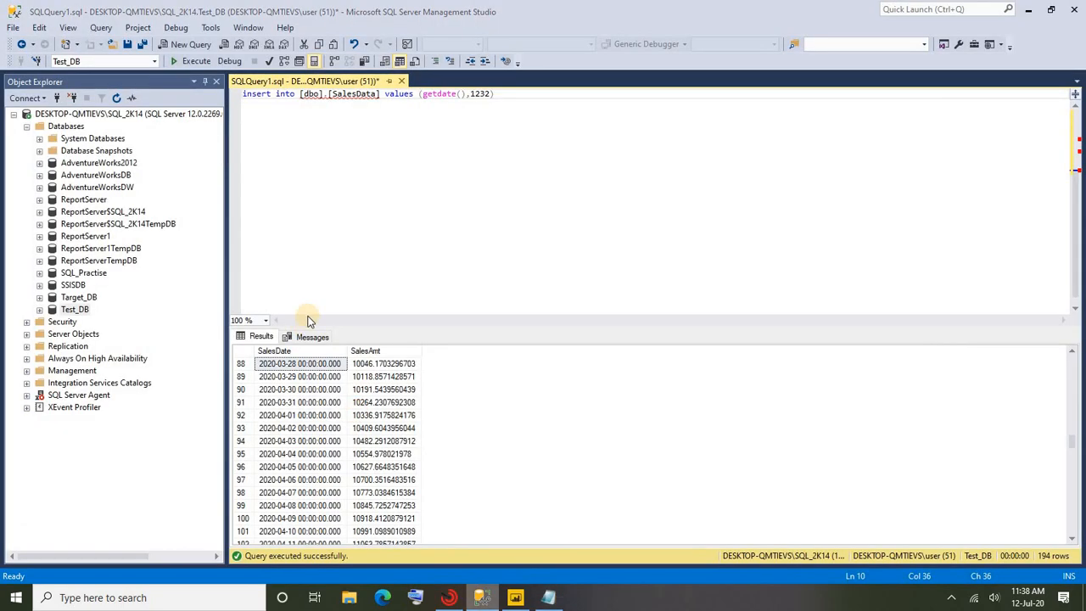
pyautogui.click(242, 355)
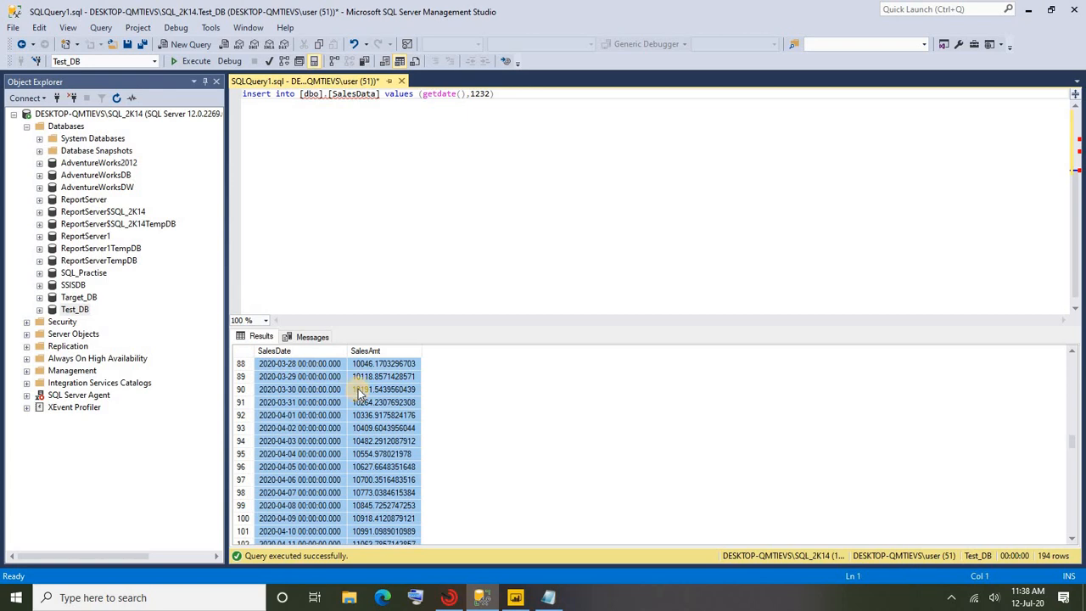
pyautogui.click(312, 376)
pyautogui.click(275, 350)
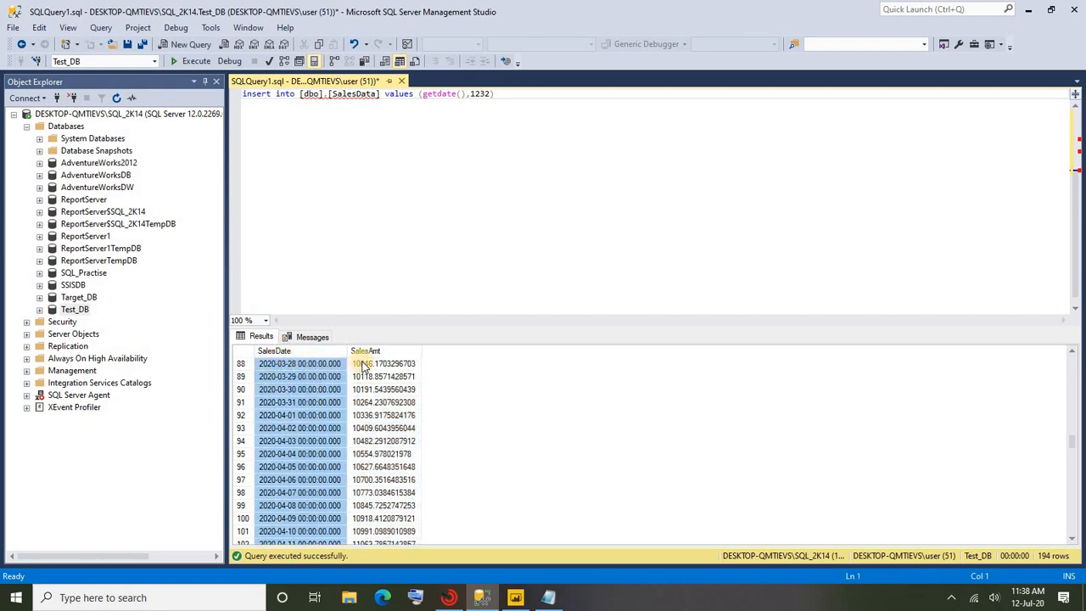
pyautogui.click(365, 350)
pyautogui.click(278, 351)
pyautogui.click(368, 352)
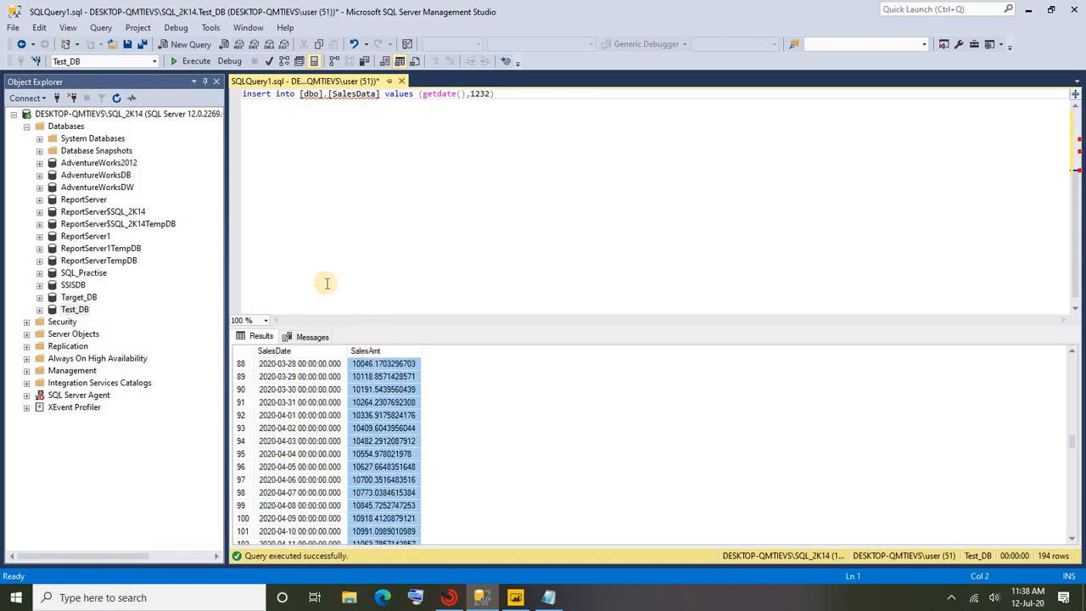
# - Switch to Power BI Desktop and start a SQL Server import from the server DESKTOP-QMTIEVS\SQL_2K14
pyautogui.click(509, 599)
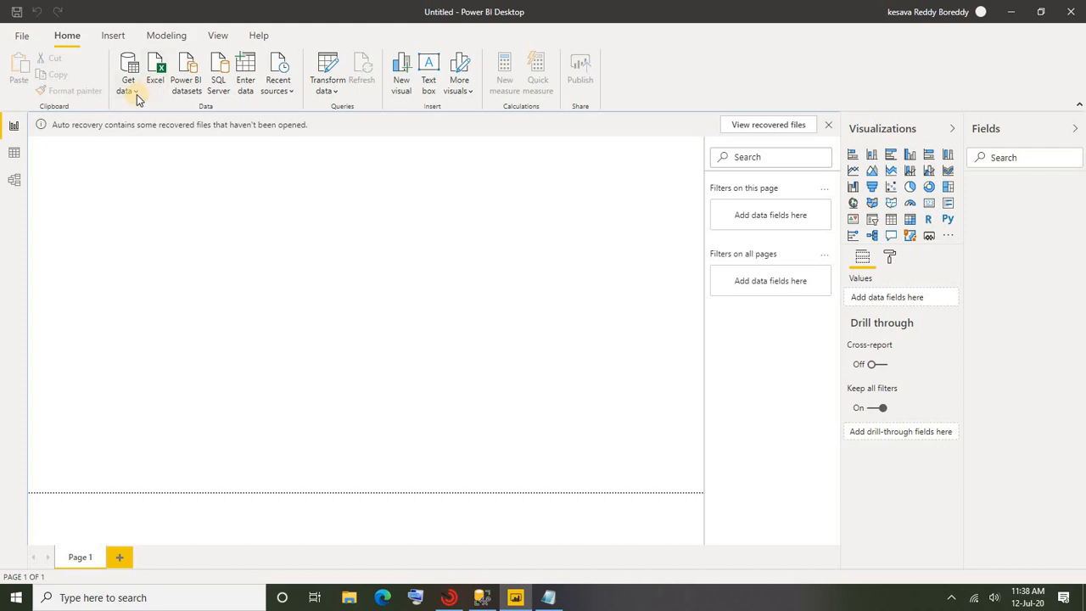
pyautogui.click(132, 84)
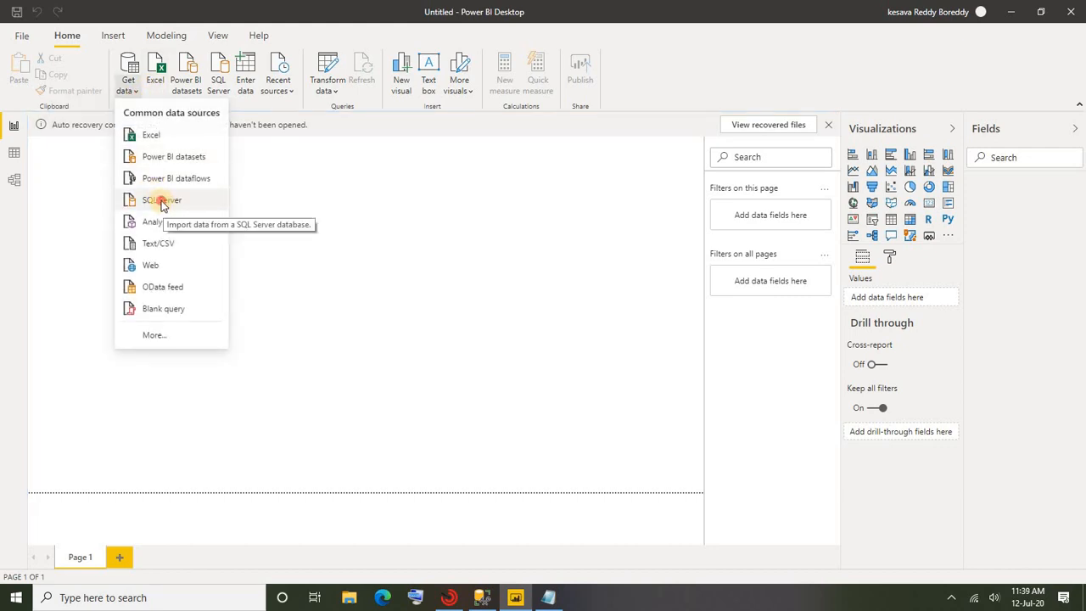
pyautogui.click(161, 202)
pyautogui.hotkey('alt', 'Tab')
pyautogui.hotkey('alt', 'Tab')
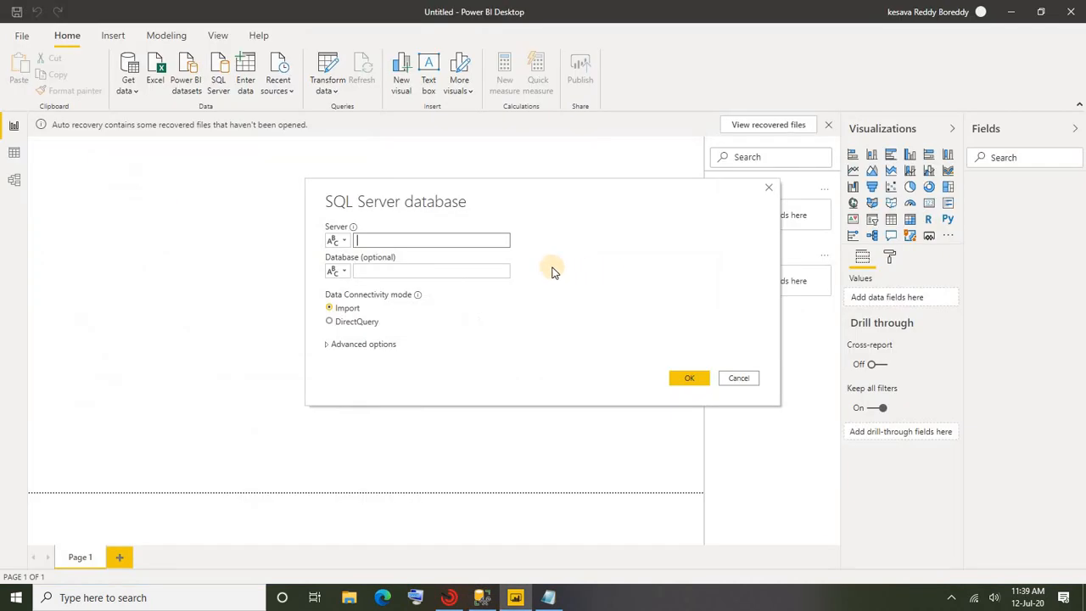
pyautogui.write('DESKTOP-QMTIEVS\\SQL_2K14')
# - Set the database of the SQL Server connection to Test_DB, checking its name in Management Studio
pyautogui.click(362, 270)
pyautogui.hotkey('alt', 'Tab')
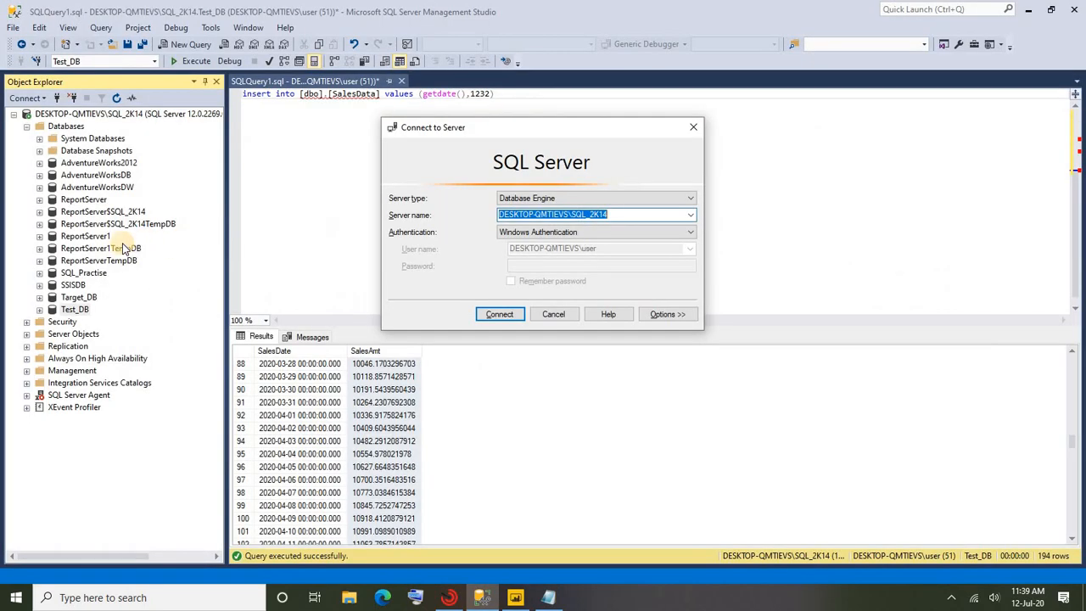
pyautogui.click(81, 307)
pyautogui.hotkey('alt', 'Tab')
pyautogui.write('Test_DB')
# - Enter the SQL statement "select * from [dbo].[SalesData]", copying the table name from the Management Studio query, and load the data
pyautogui.click(360, 343)
pyautogui.click(449, 444)
pyautogui.write('select * from [')
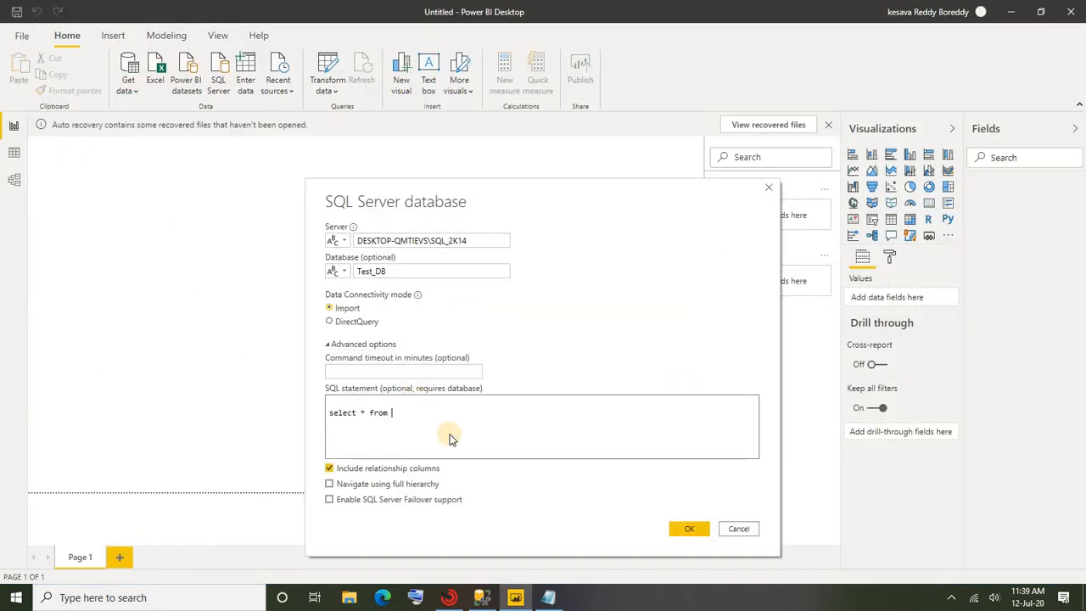
pyautogui.hotkey('alt', 'Tab')
pyautogui.moveTo(382, 95); pyautogui.dragTo(298, 96)
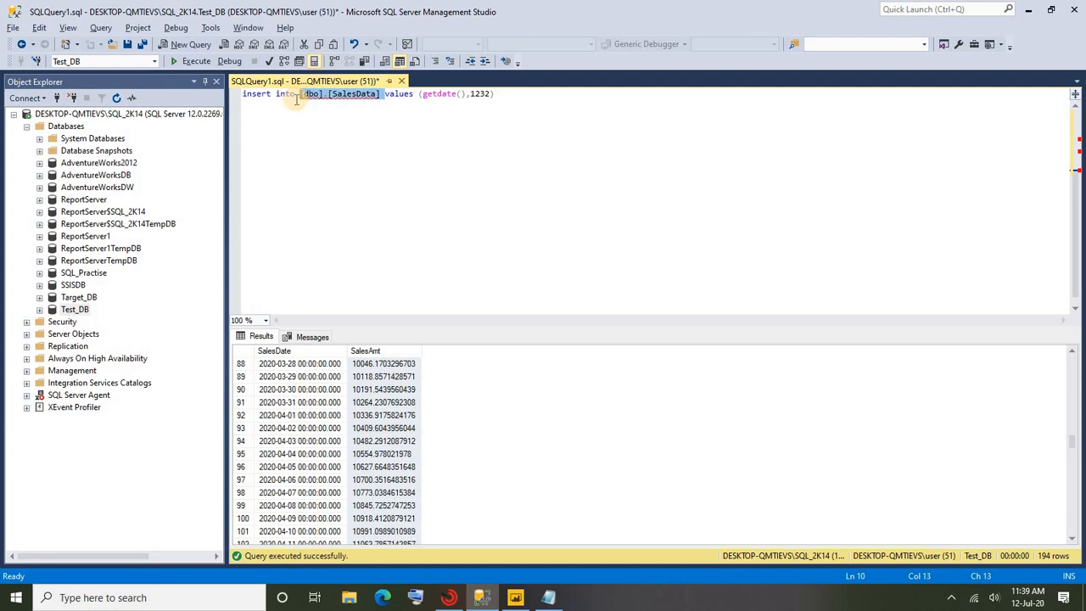
pyautogui.hotkey('ctrl', 'c')
pyautogui.hotkey('alt', 'Tab')
pyautogui.hotkey('ctrl', 'v')
pyautogui.click(682, 528)
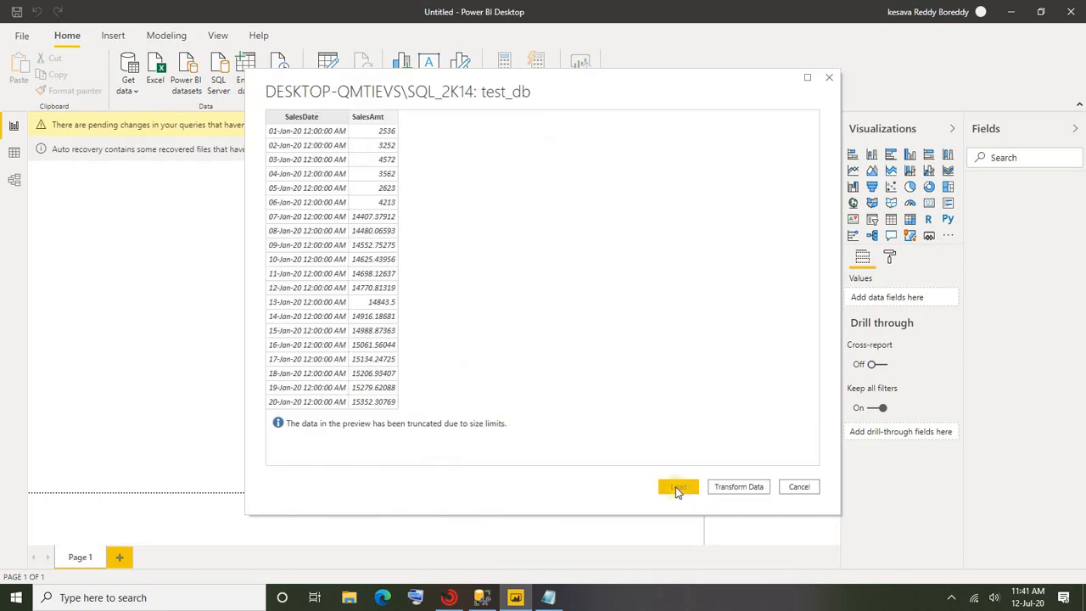
pyautogui.click(680, 493)
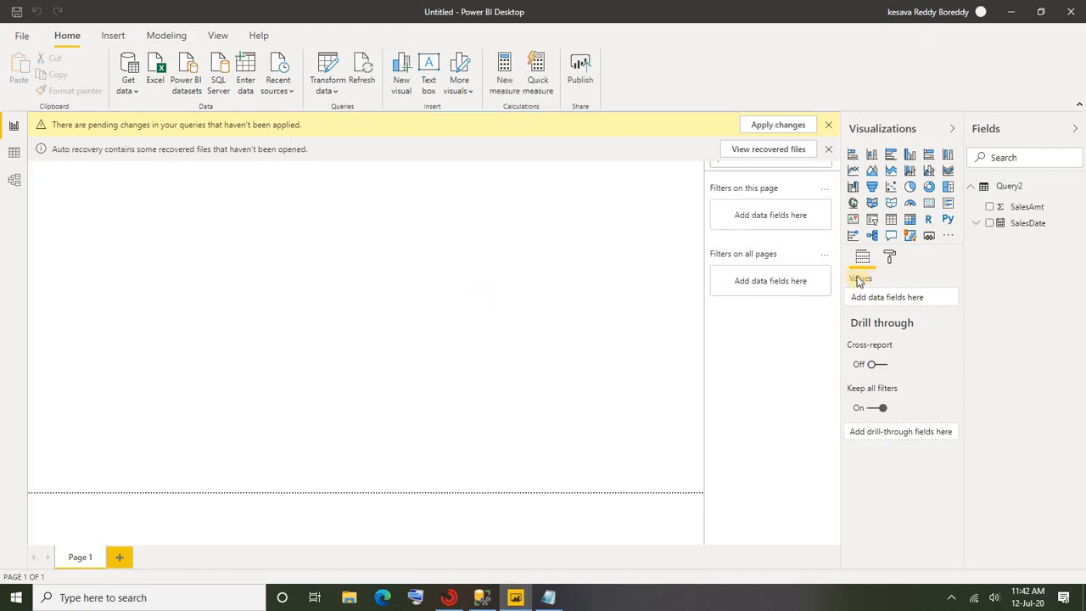
# - Try to rename the Query2 table to SalesData
pyautogui.rightClick(1007, 187)
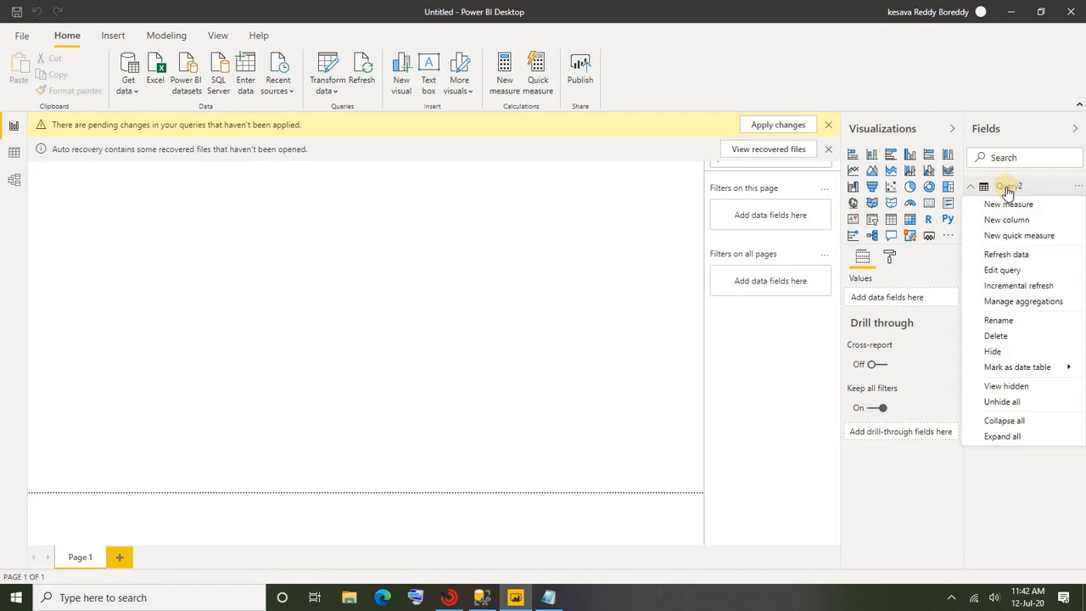
pyautogui.click(998, 320)
pyautogui.write('Sales')
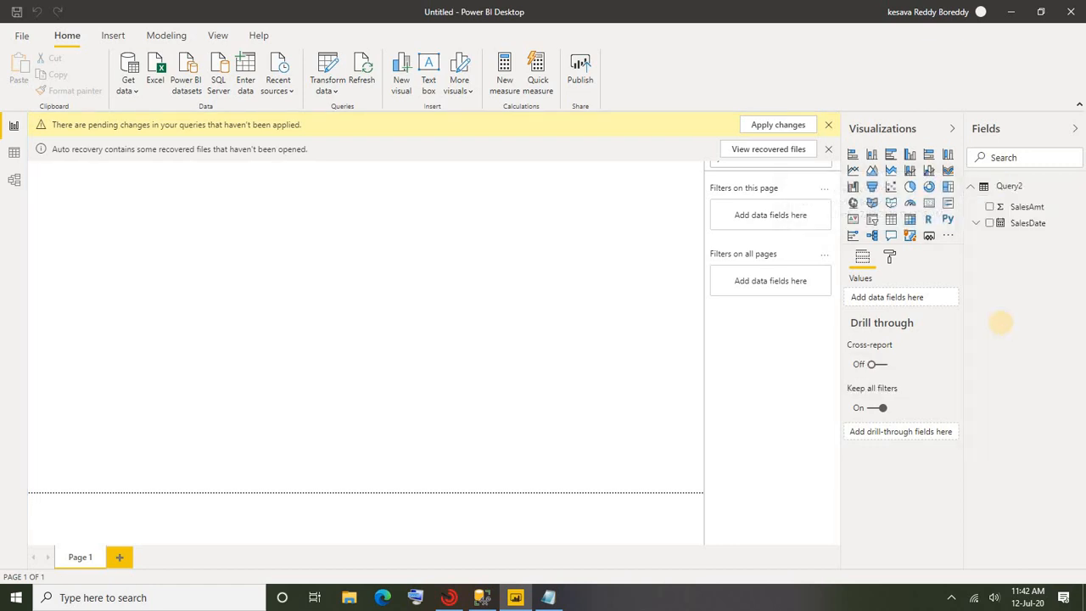
pyautogui.write('Data')
pyautogui.press('Return')
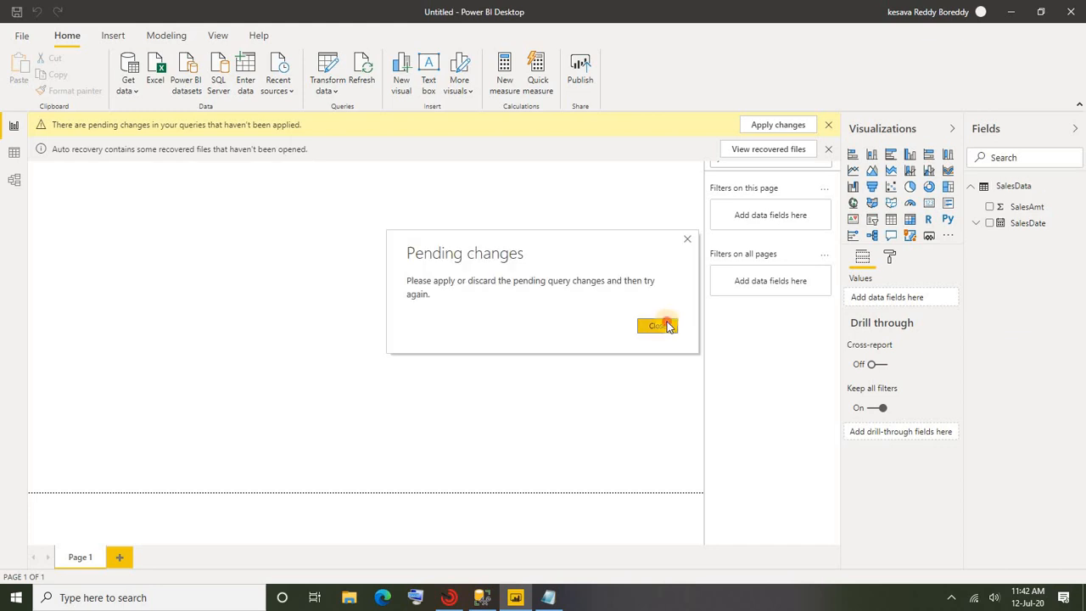
pyautogui.click(670, 323)
# - Remove the auto-recovered files and dismiss the notice about pending query changes
pyautogui.click(829, 151)
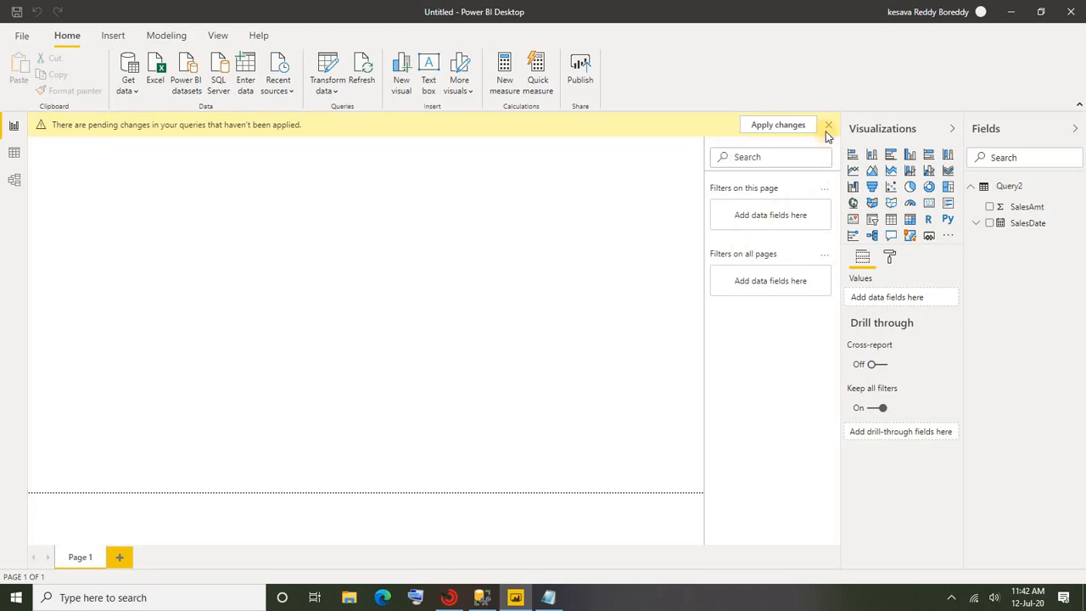
pyautogui.click(622, 338)
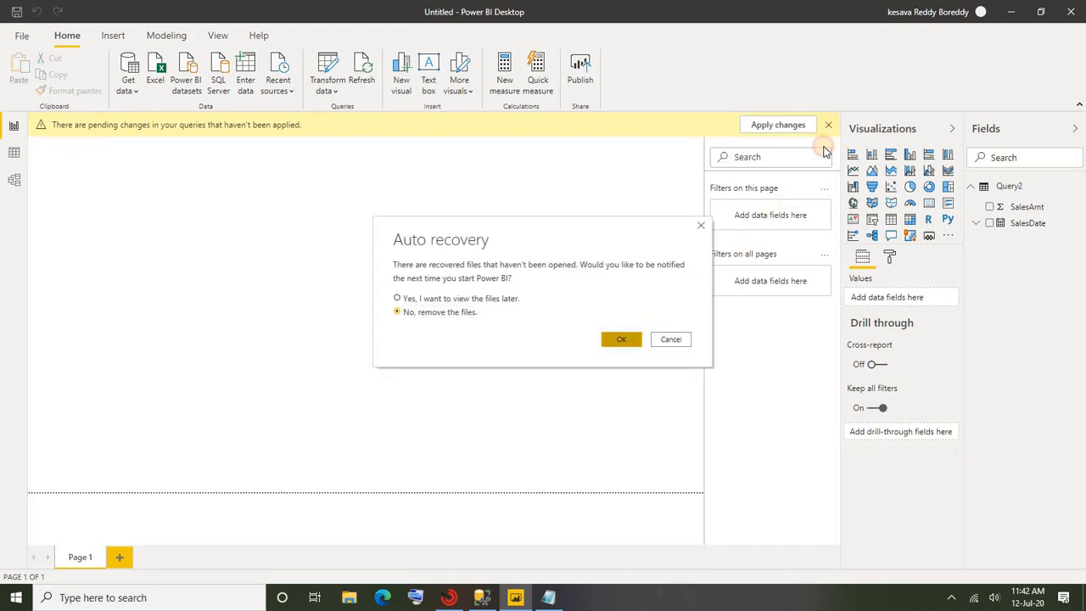
pyautogui.click(823, 126)
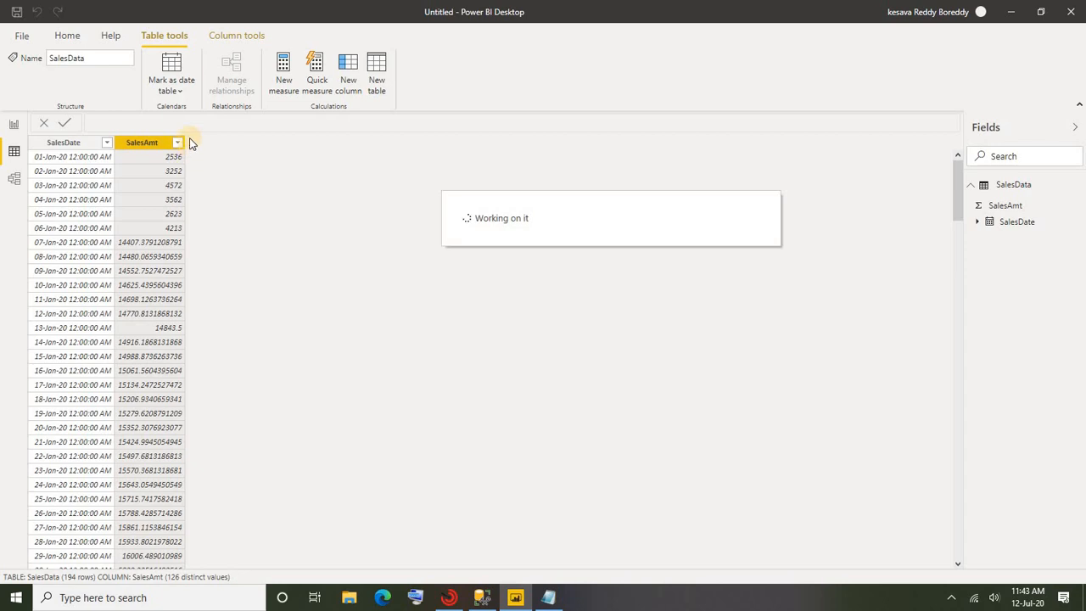
# - Add a calculated column to the SalesData table with the formula Year = year(SalesData[SalesDate]), and copy that formula for reuse
pyautogui.doubleClick(124, 121)
pyautogui.write('Year = ')
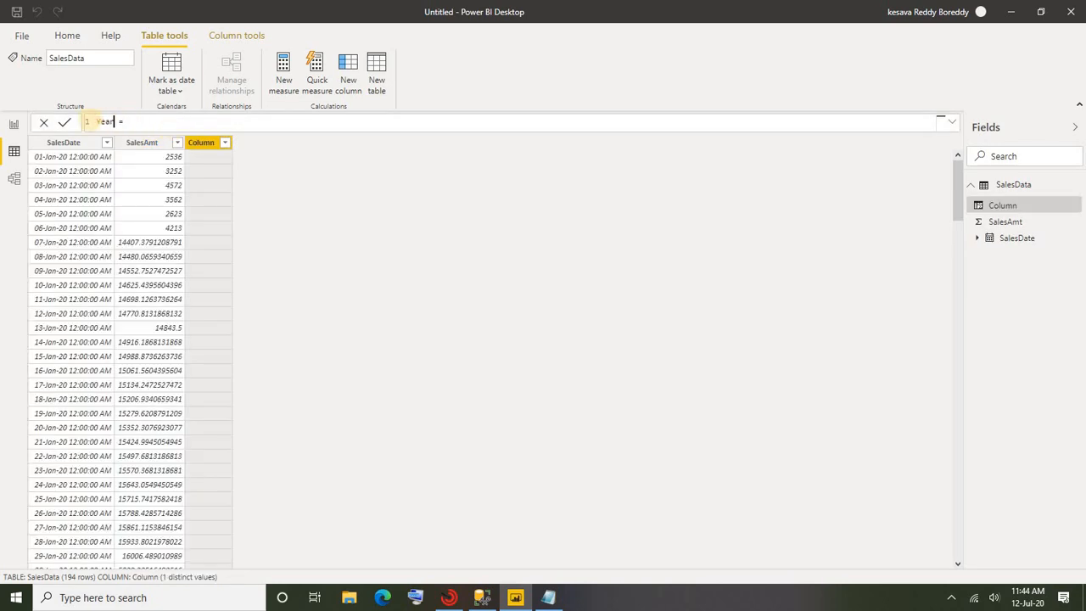
pyautogui.write('year(sale')
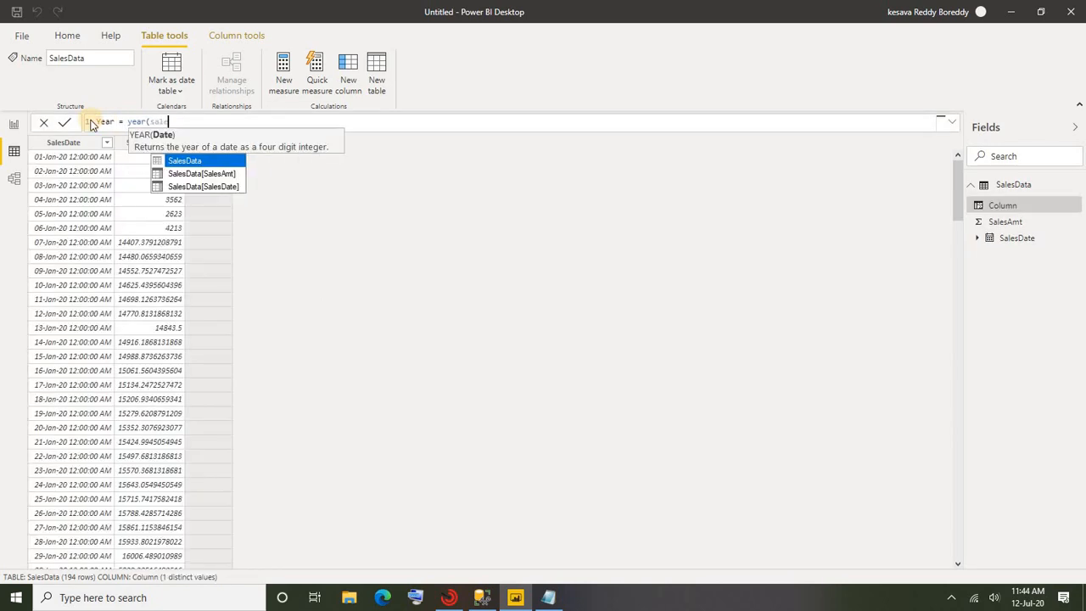
pyautogui.press('Down')
pyautogui.press('Down')
pyautogui.press('Tab')
pyautogui.write(')')
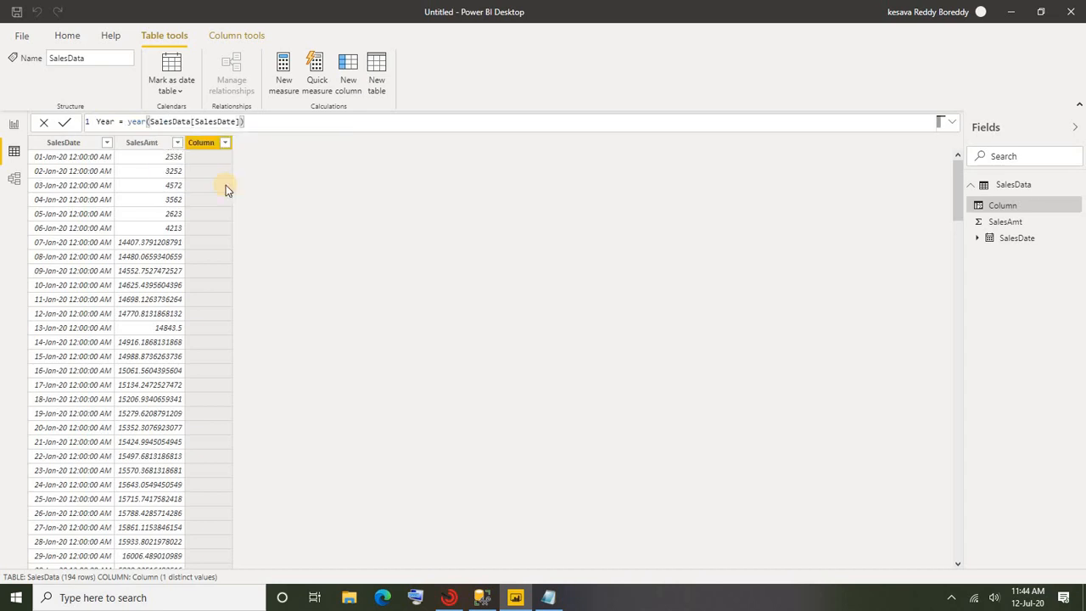
pyautogui.hotkey('ctrl', 'a')
pyautogui.hotkey('ctrl', 'c')
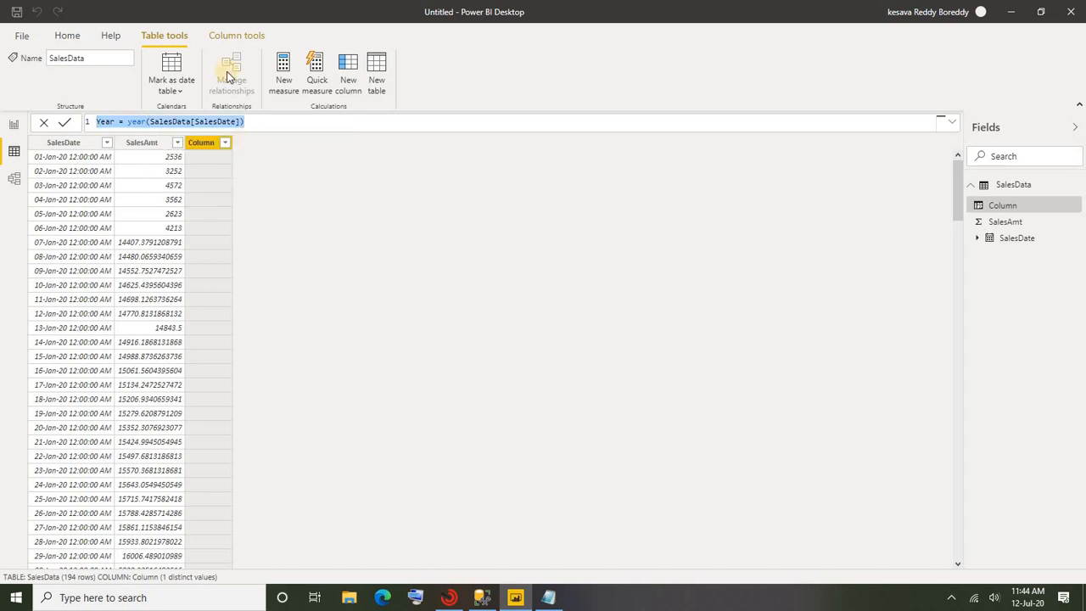
pyautogui.press('Return')
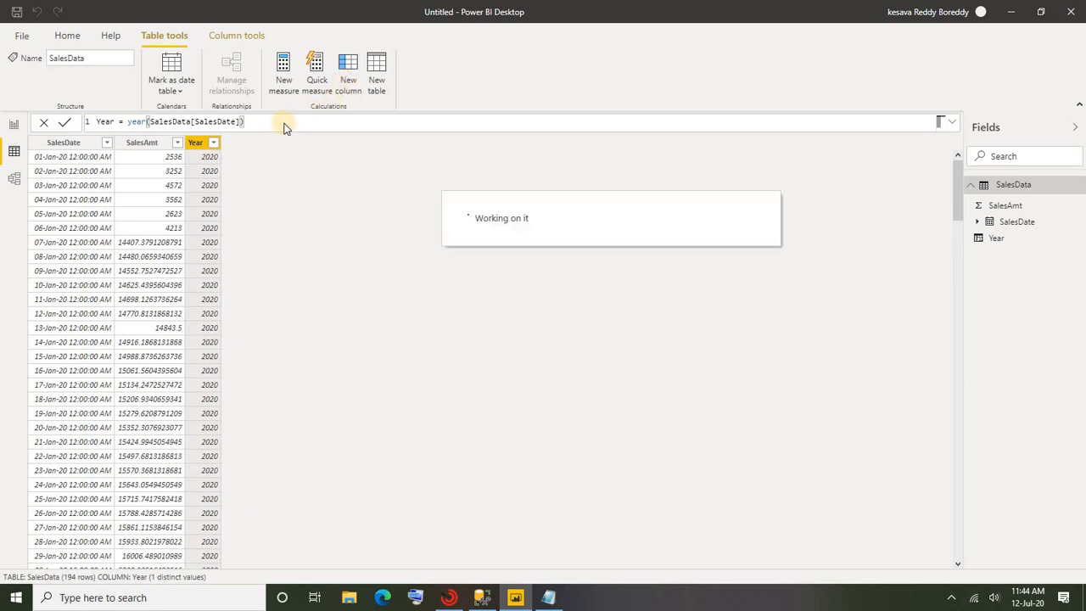
# - Add a calculated column to the SalesData table with the formula Month = MONTH(SalesData[SalesDate]), adapting the copied Year formula
pyautogui.moveTo(176, 123); pyautogui.dragTo(46, 124)
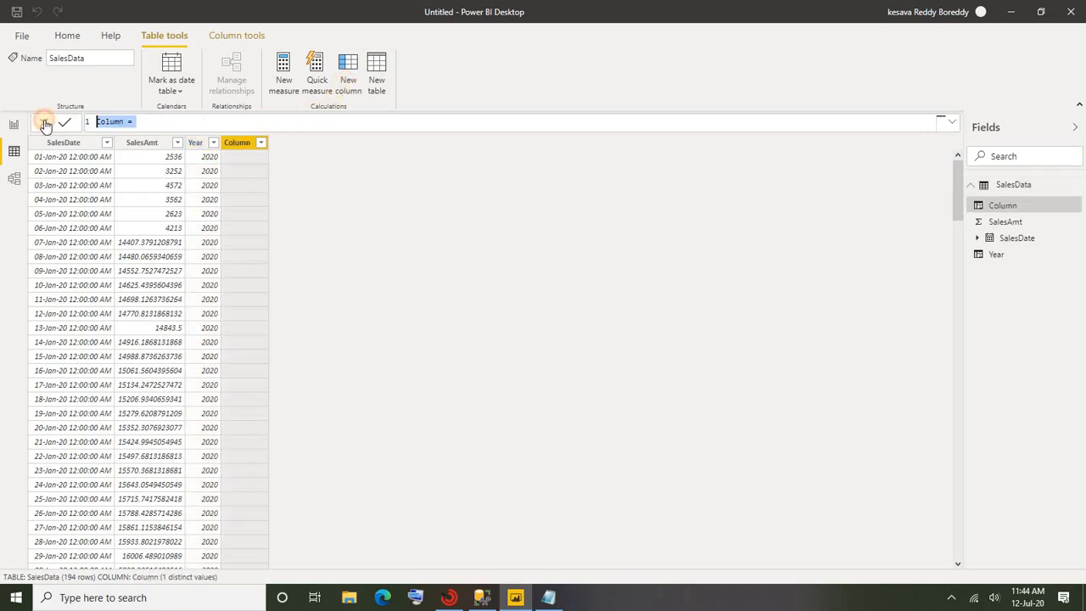
pyautogui.hotkey('ctrl', 'v')
pyautogui.doubleClick(104, 122)
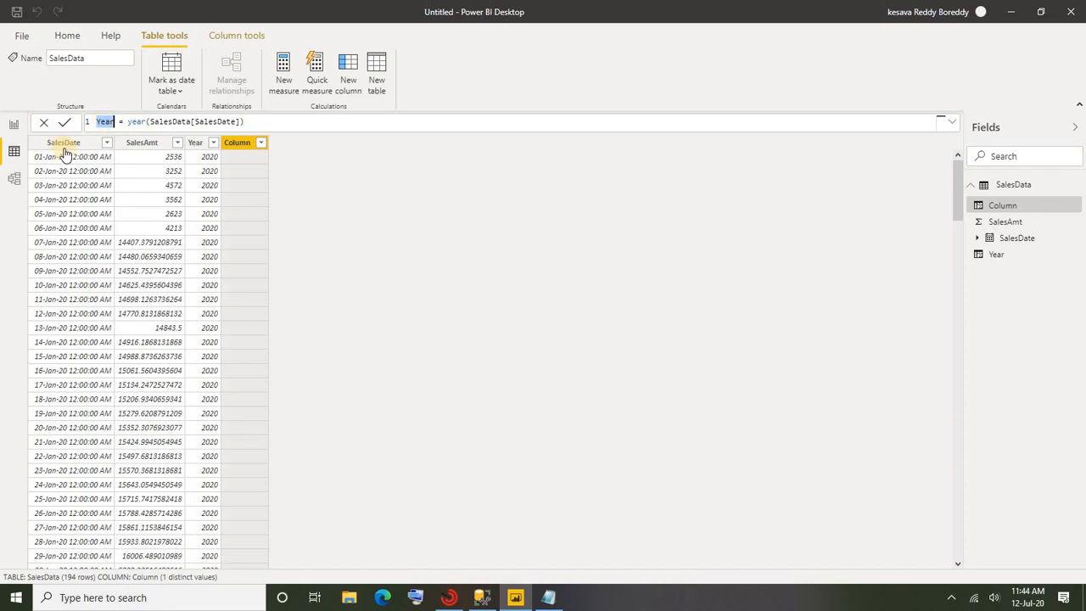
pyautogui.write('Month')
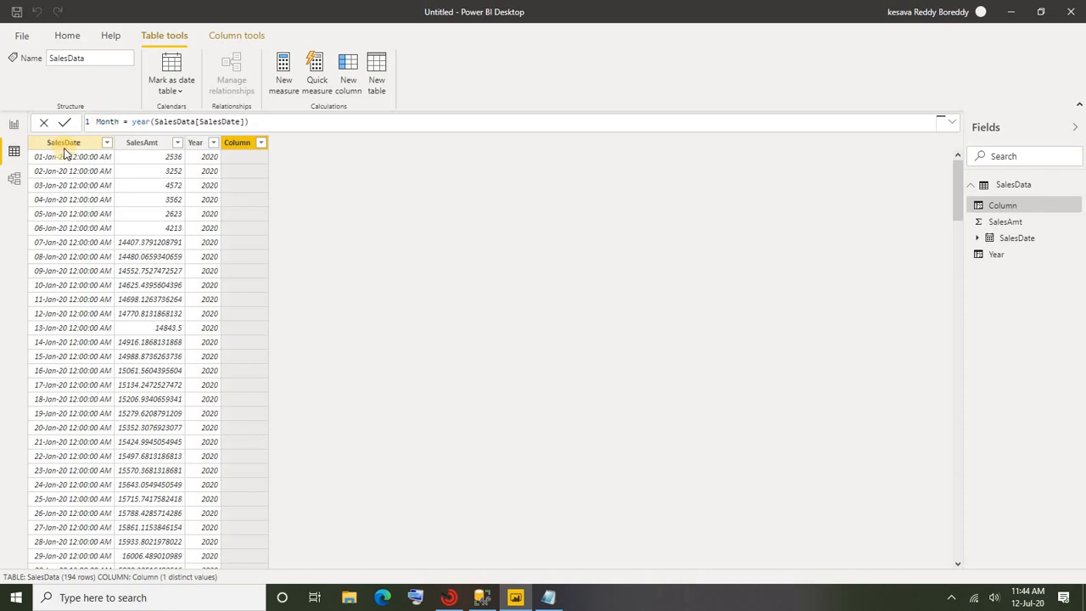
pyautogui.press('Return')
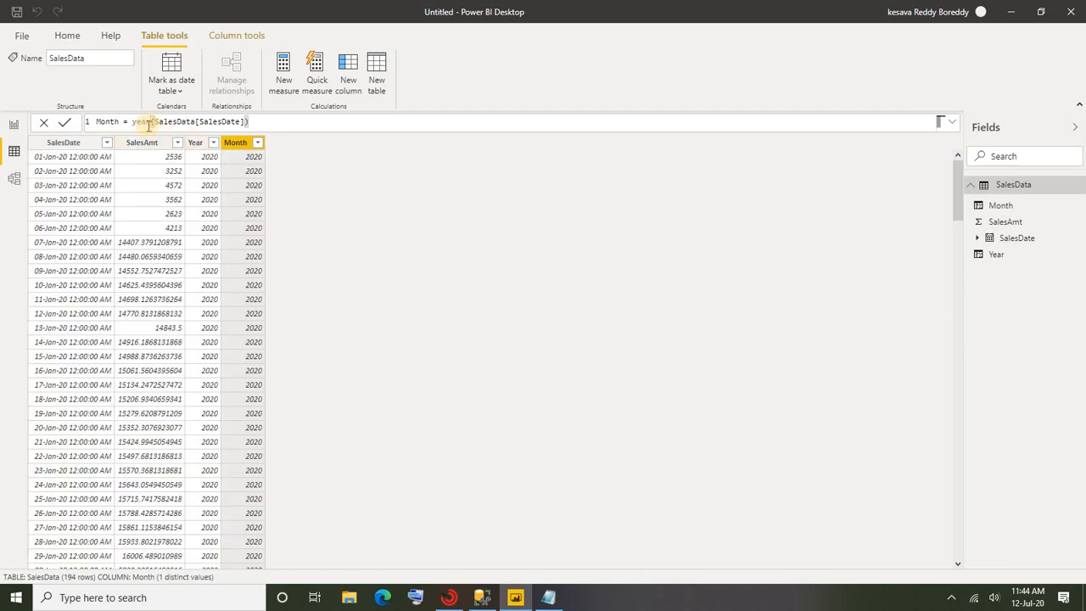
pyautogui.doubleClick(143, 121)
pyautogui.write('month')
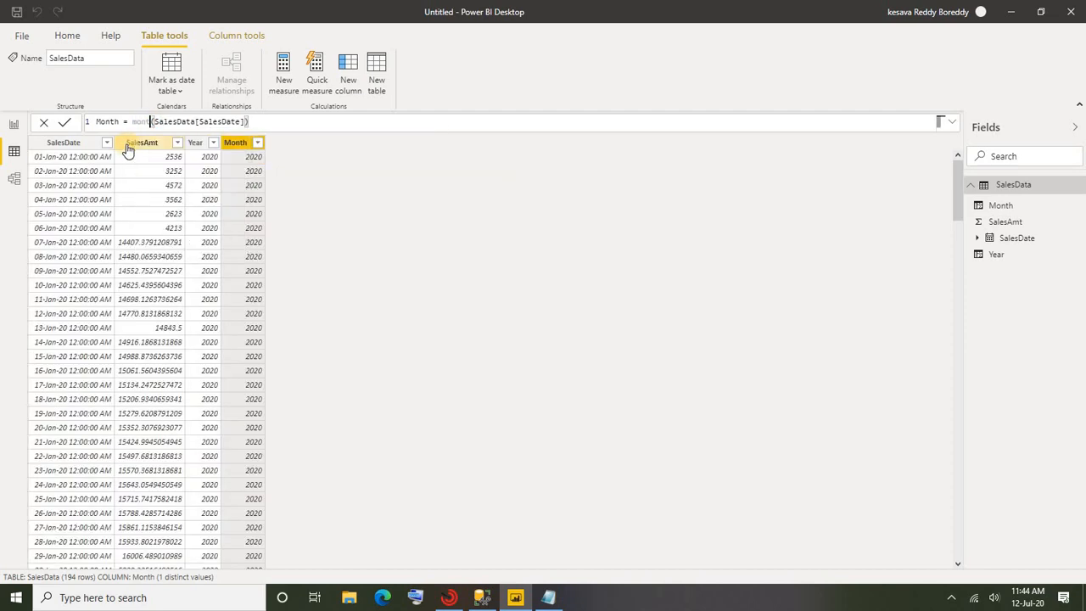
pyautogui.click(164, 201)
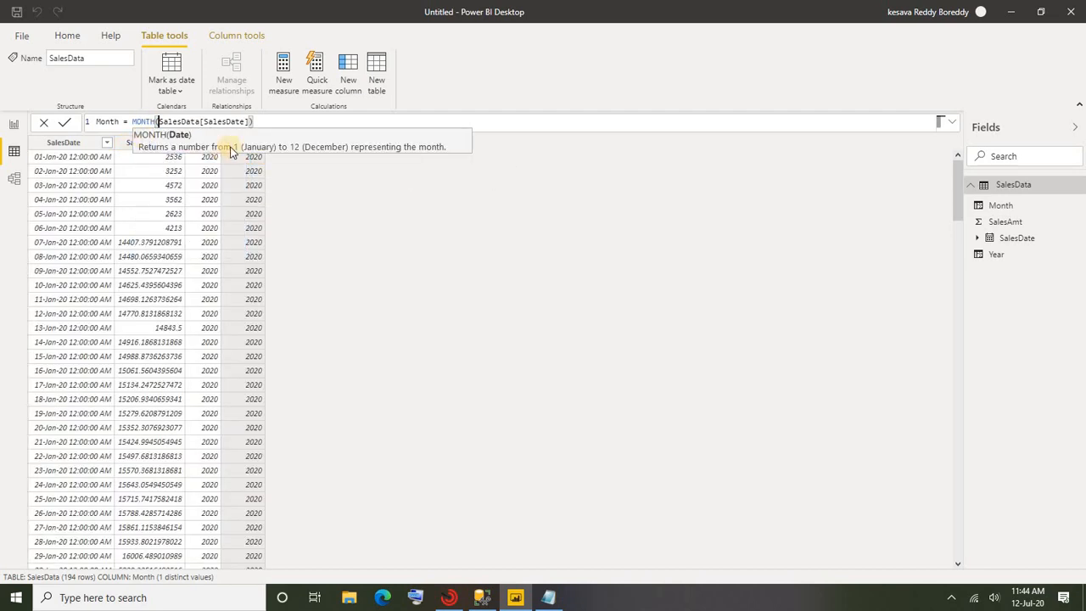
pyautogui.press('Return')
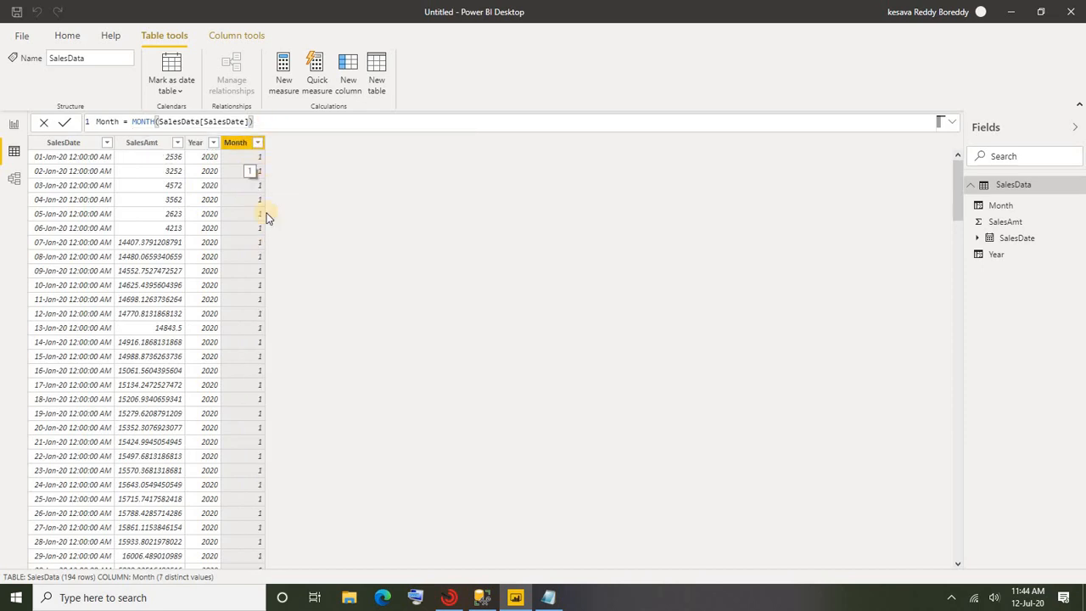
# - Change the Month column's formula to Month = FORMAT(SalesData[SalesDate],"MMM")
pyautogui.doubleClick(146, 121)
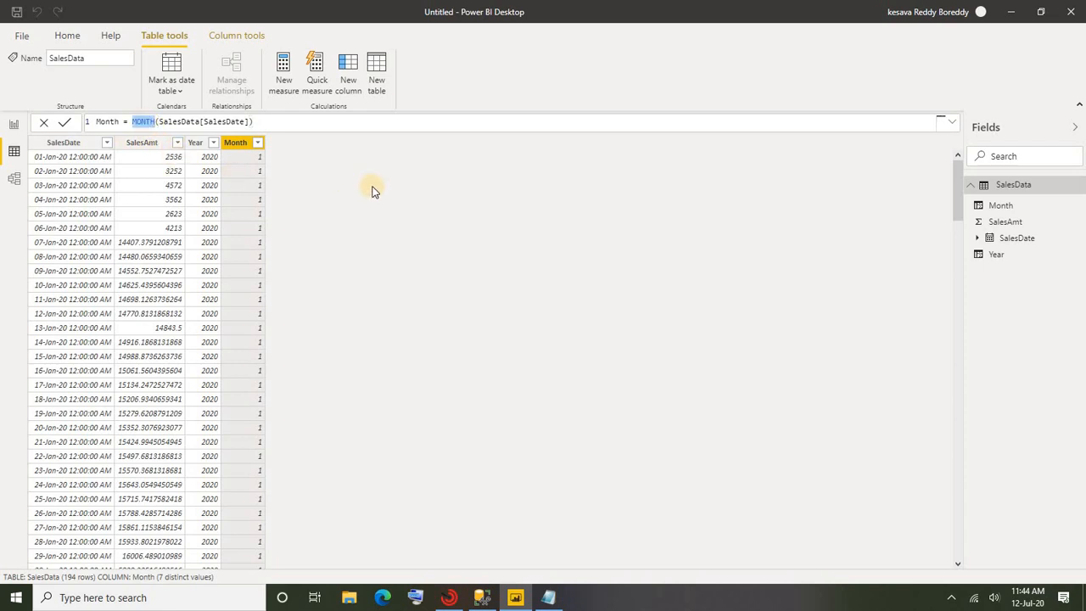
pyautogui.write('For')
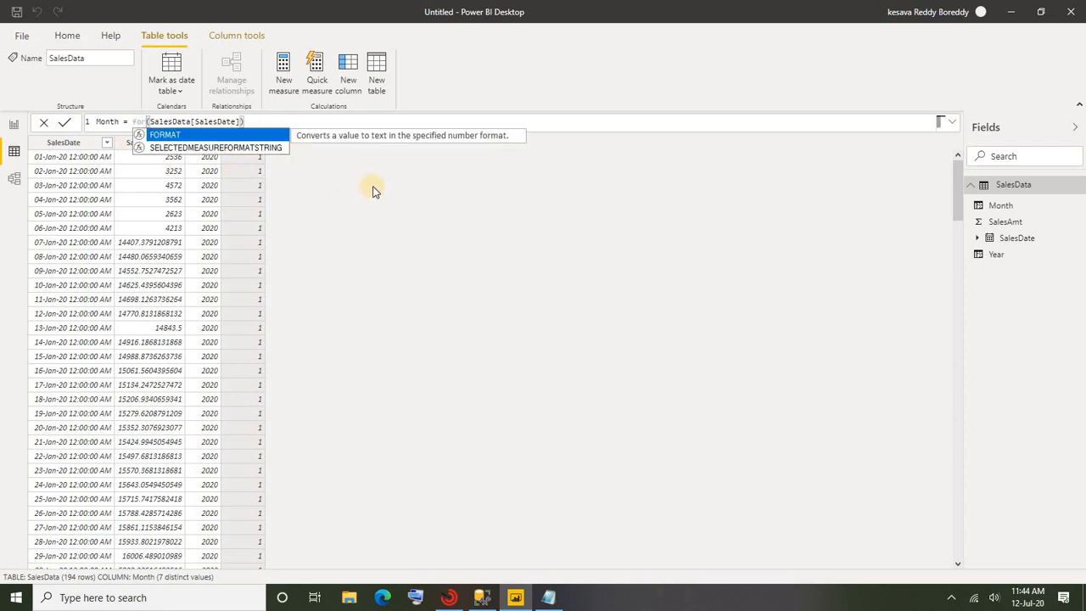
pyautogui.click(161, 135)
pyautogui.write(',"MMM"')
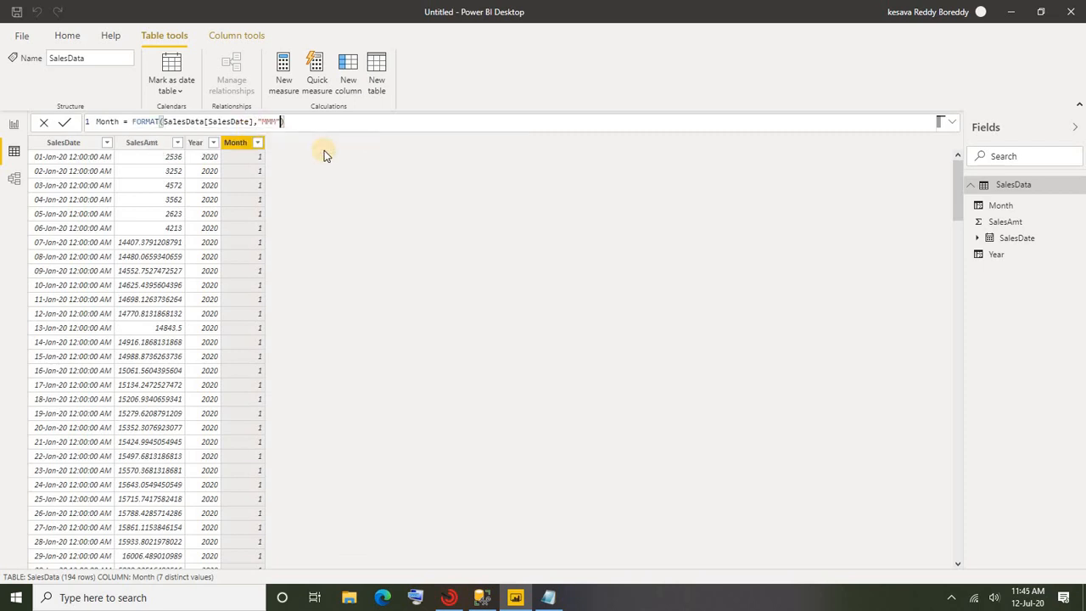
pyautogui.press('Return')
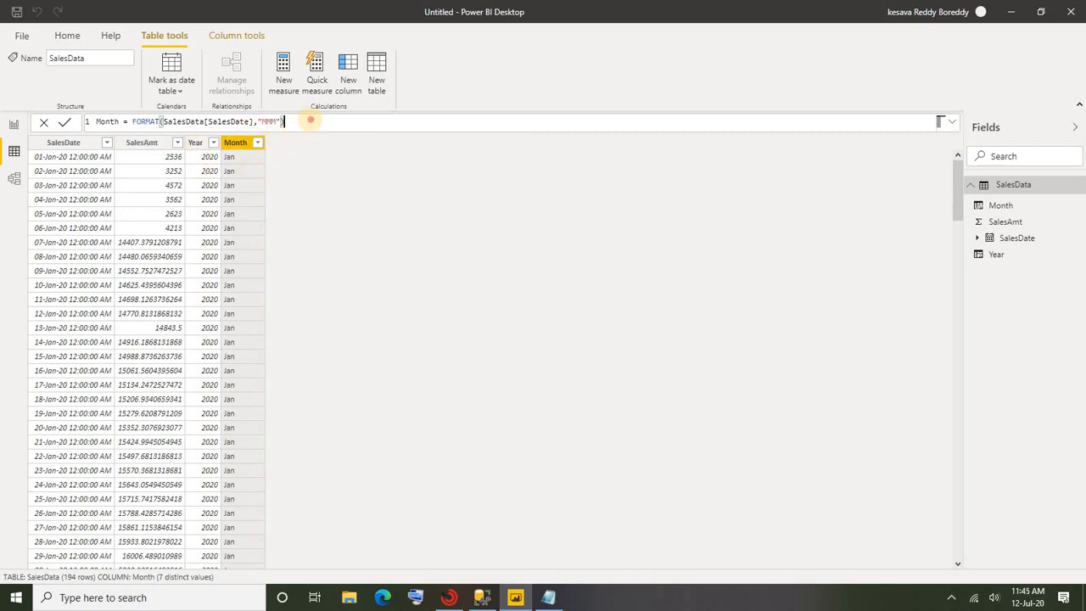
# - Add a calculated column to the SalesData table with the formula Quarter = QUARTER(SalesData[SalesDate]), adapting the copied Year formula
pyautogui.moveTo(289, 121); pyautogui.dragTo(100, 121)
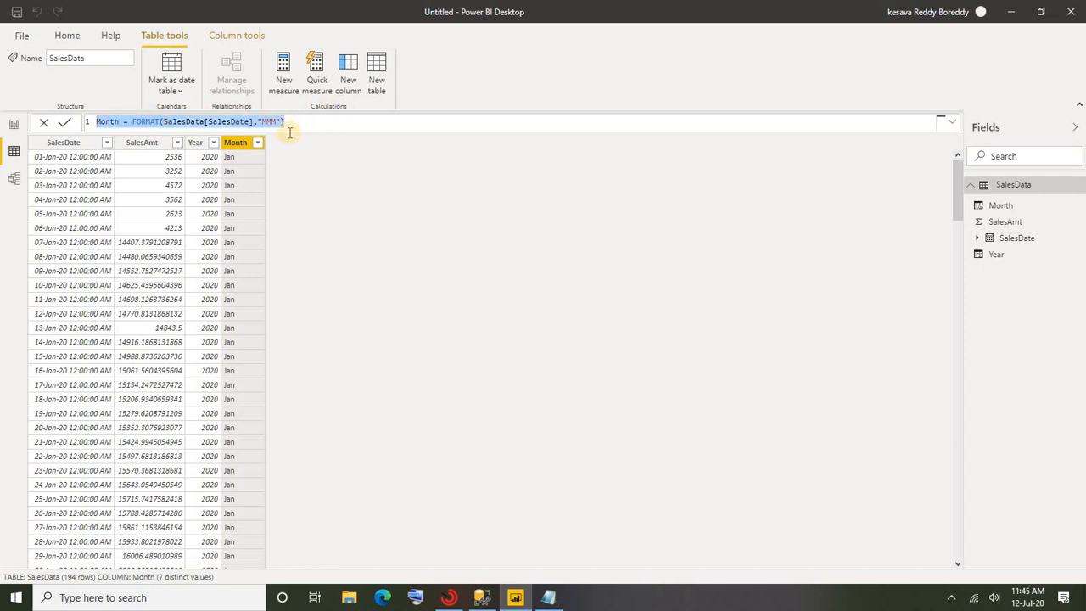
pyautogui.click(346, 85)
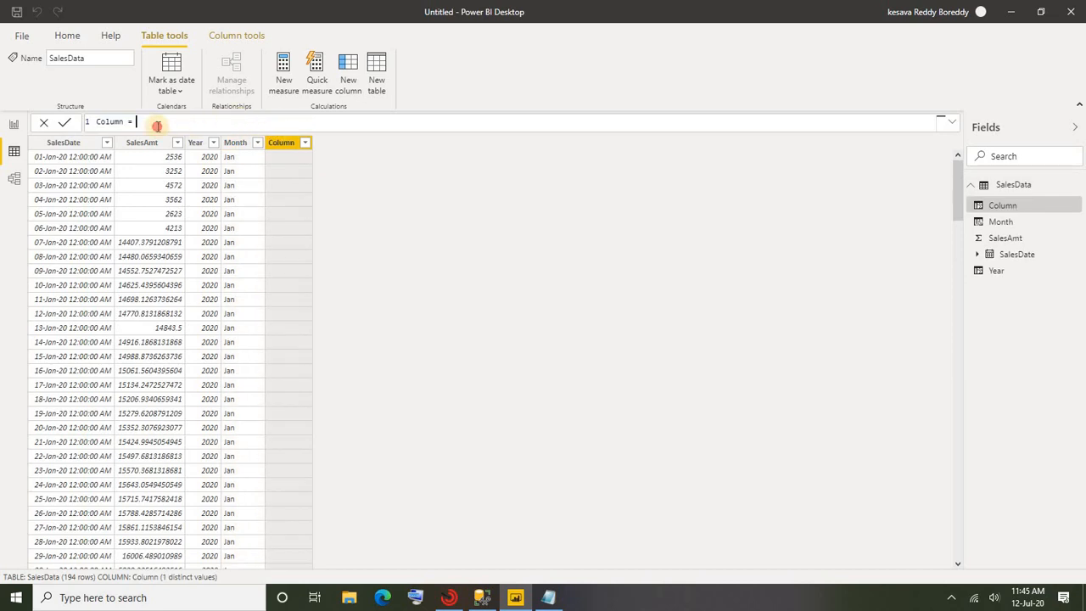
pyautogui.press('BackSpace')
pyautogui.press('BackSpace')
pyautogui.press('BackSpace')
pyautogui.press('BackSpace')
pyautogui.press('BackSpace')
pyautogui.press('BackSpace')
pyautogui.press('BackSpace')
pyautogui.press('BackSpace')
pyautogui.press('BackSpace')
pyautogui.hotkey('ctrl', 'v')
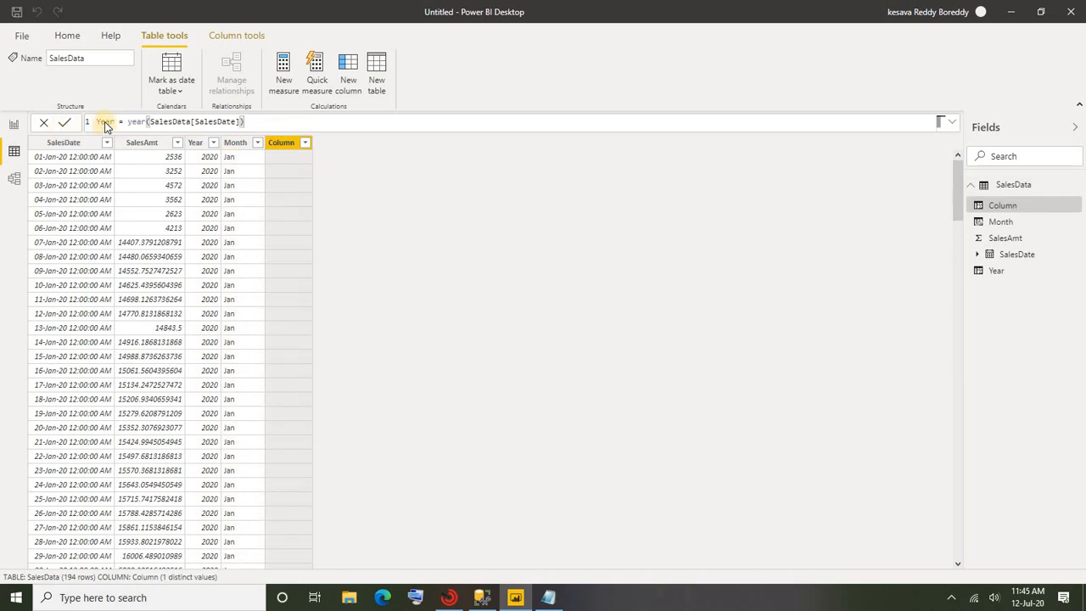
pyautogui.doubleClick(103, 122)
pyautogui.write('Quar')
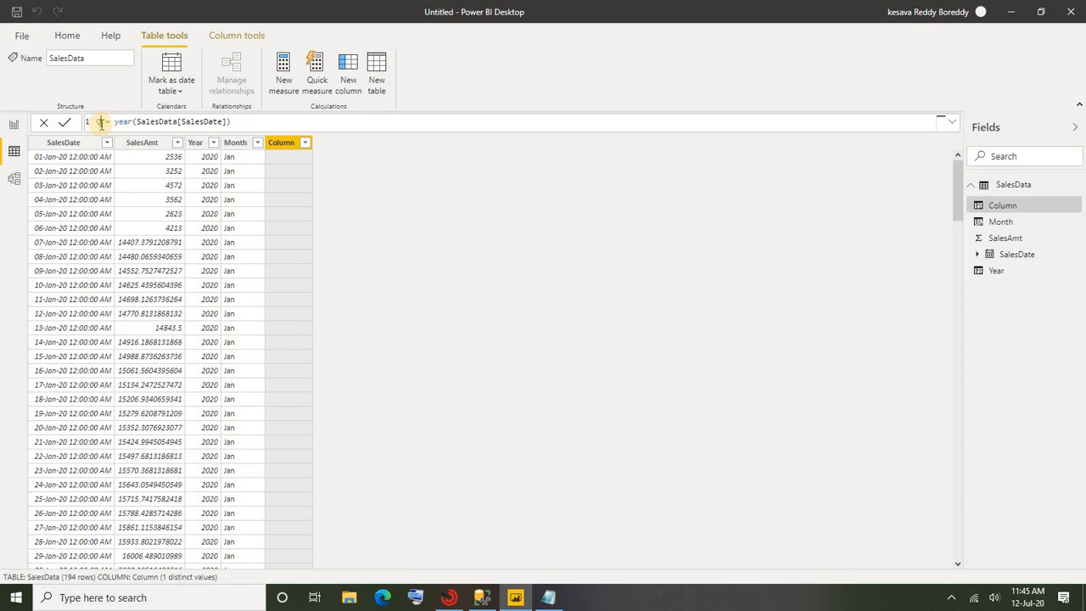
pyautogui.write('Quarter')
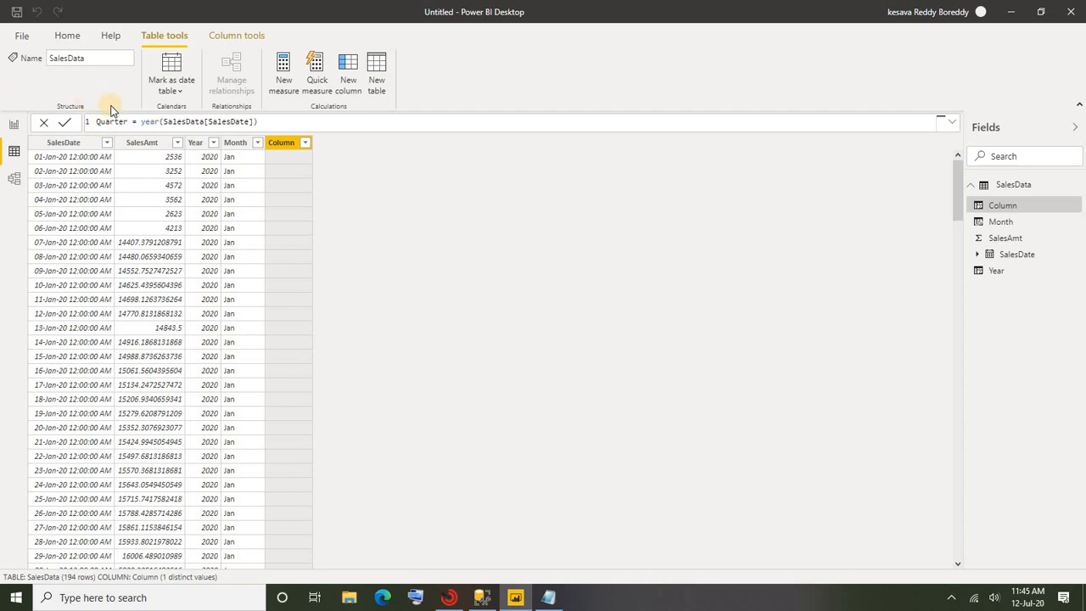
pyautogui.doubleClick(150, 122)
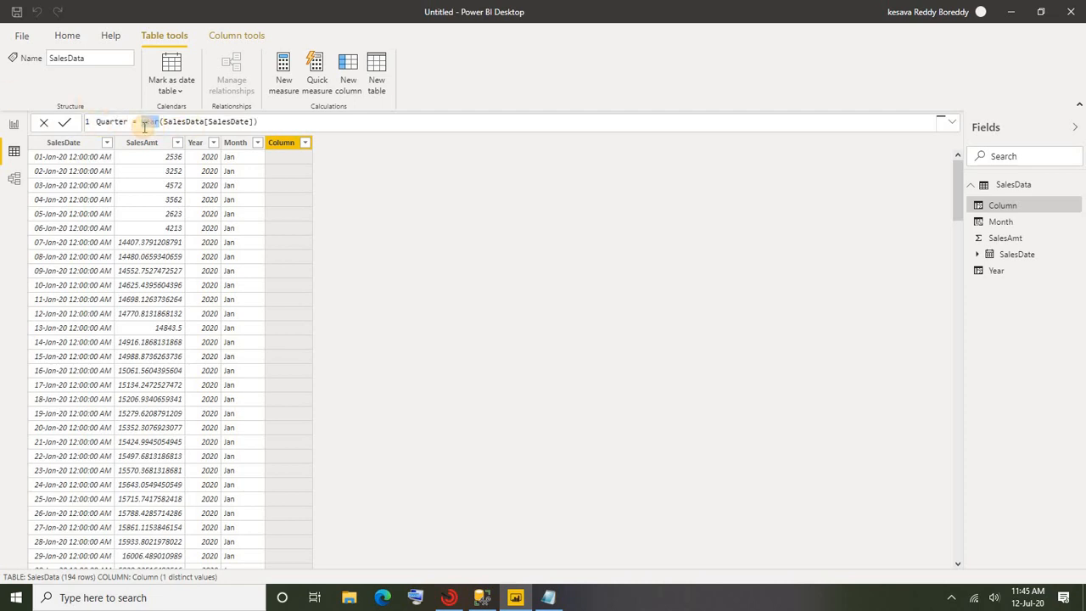
pyautogui.write('qu')
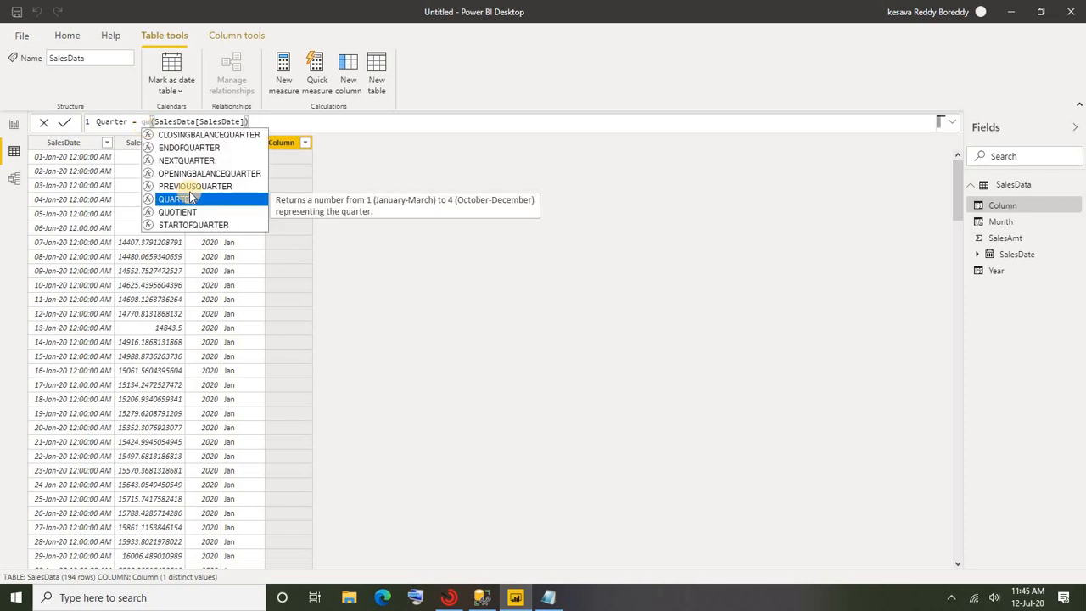
pyautogui.click(174, 200)
pyautogui.press('Return')
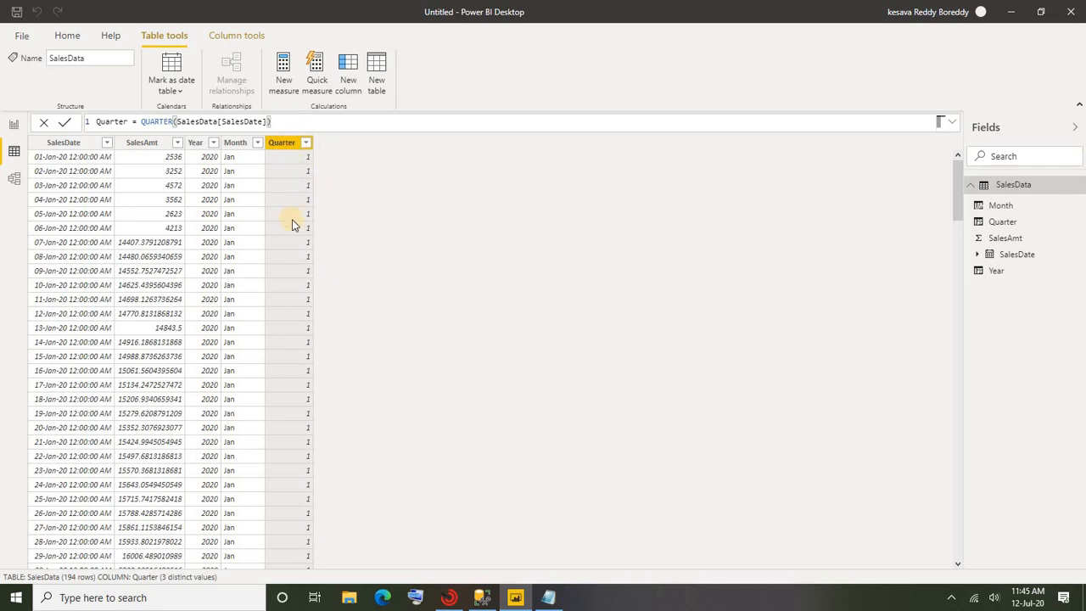
# - Change the Quarter column's formula to Quarter = CONCATENATE("Q",QUARTER(SalesData[SalesDate]))
pyautogui.click(142, 123)
pyautogui.write('co')
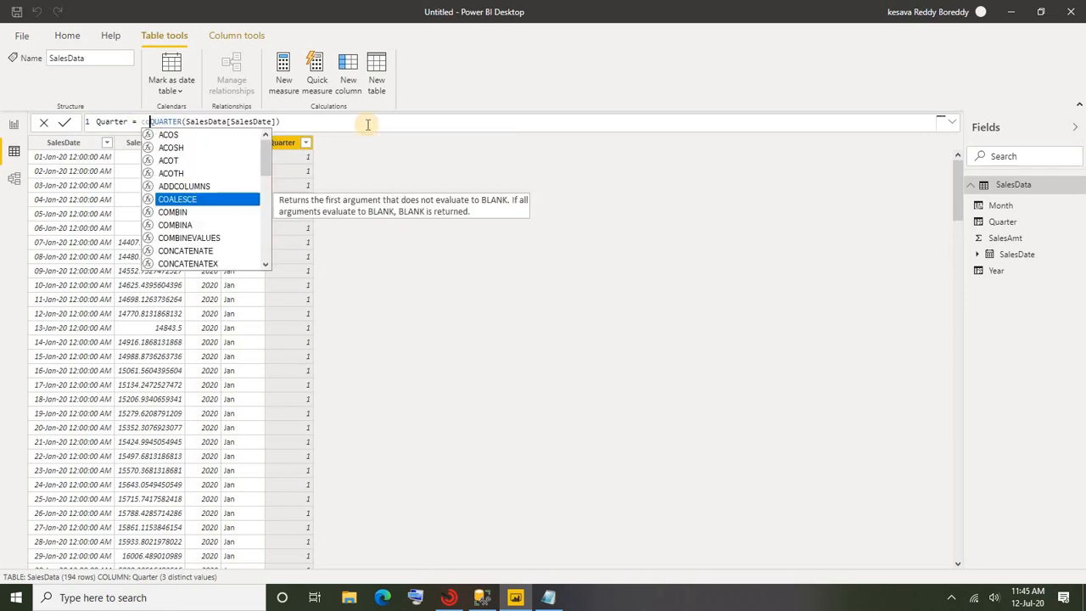
pyautogui.write('n')
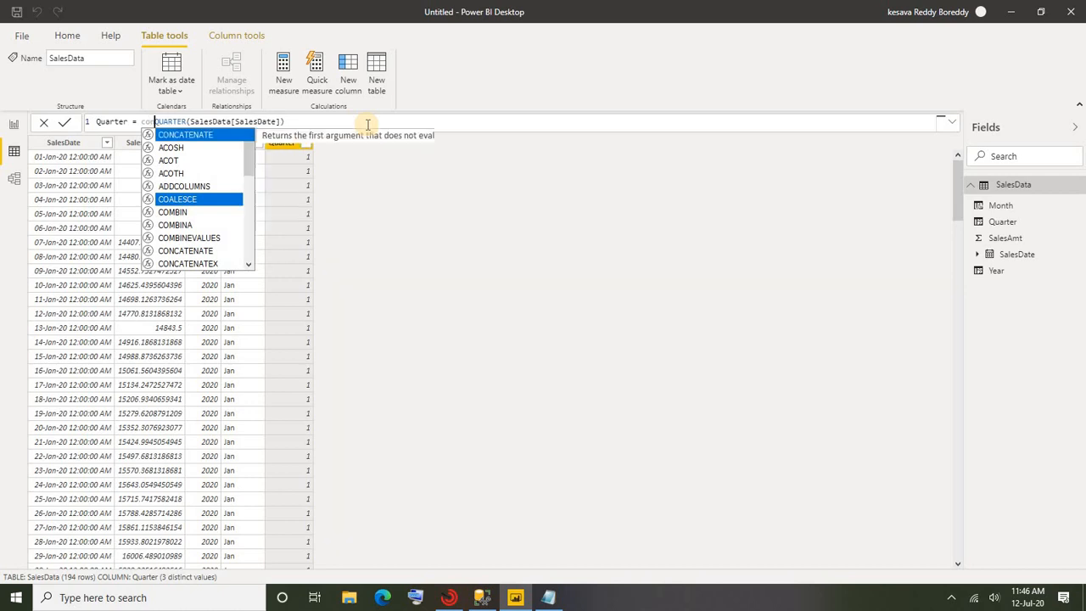
pyautogui.click(170, 138)
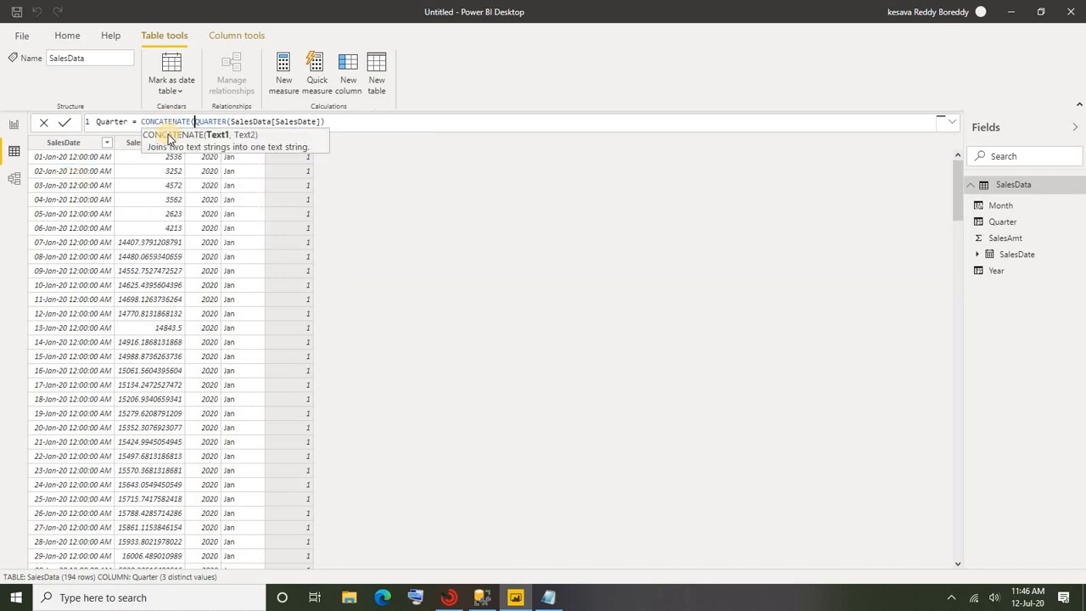
pyautogui.write('"Q"')
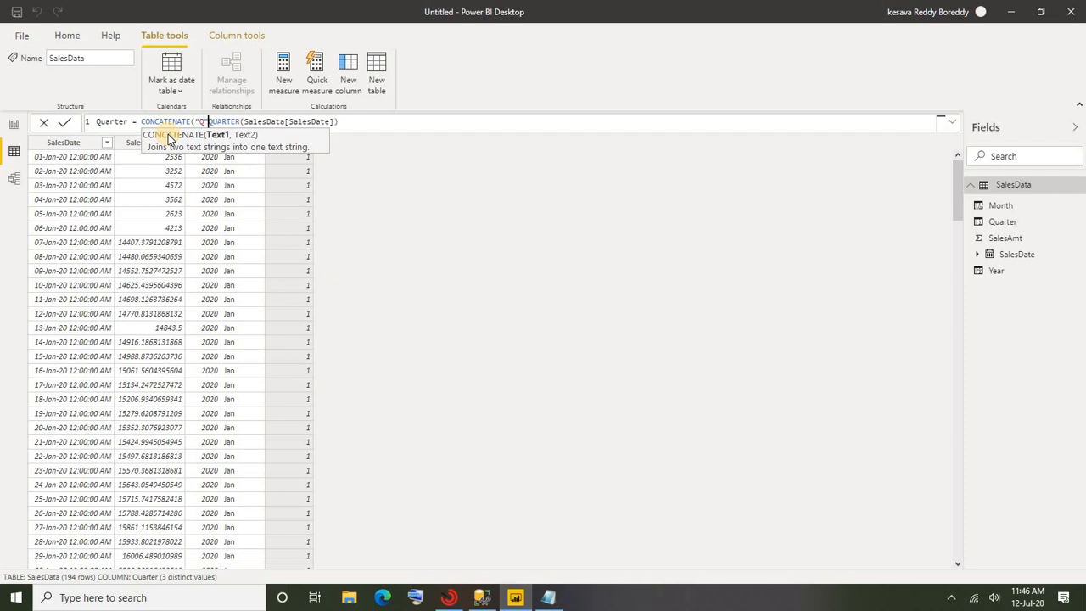
pyautogui.write(',')
pyautogui.press('End')
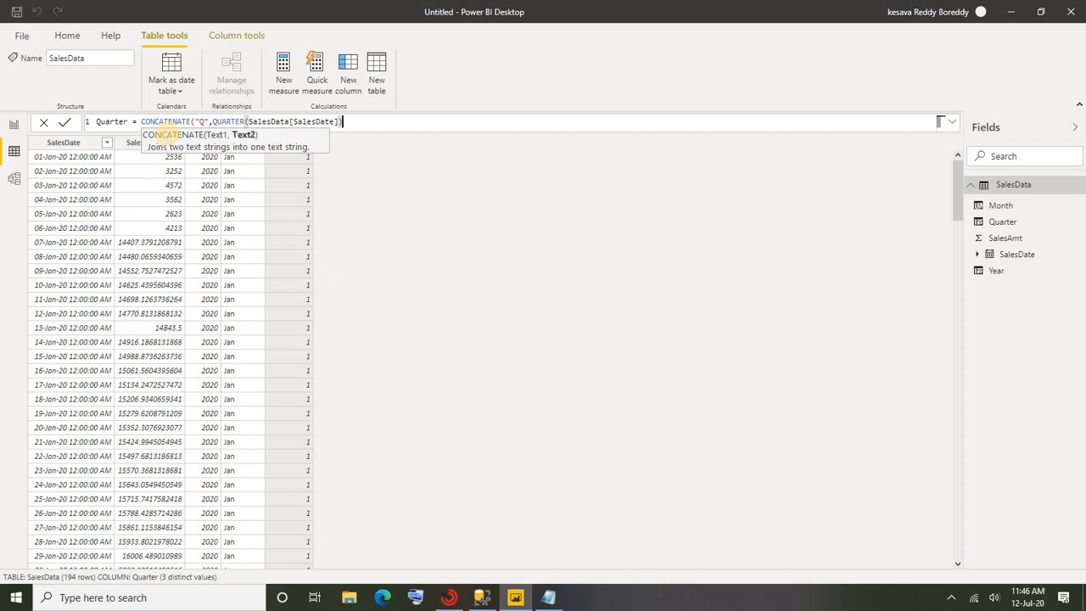
pyautogui.write(')')
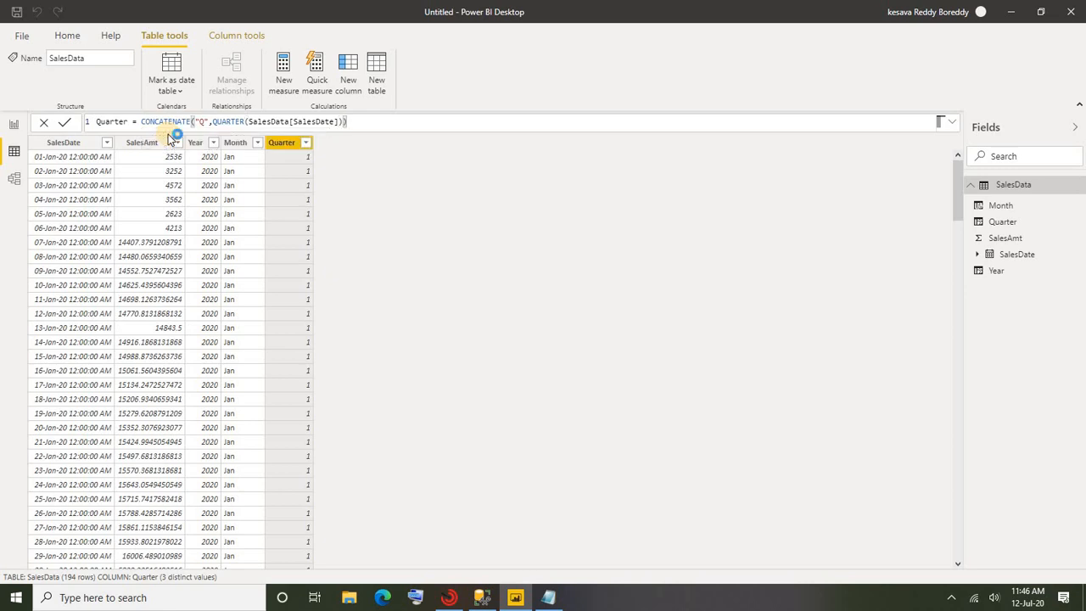
pyautogui.press('Return')
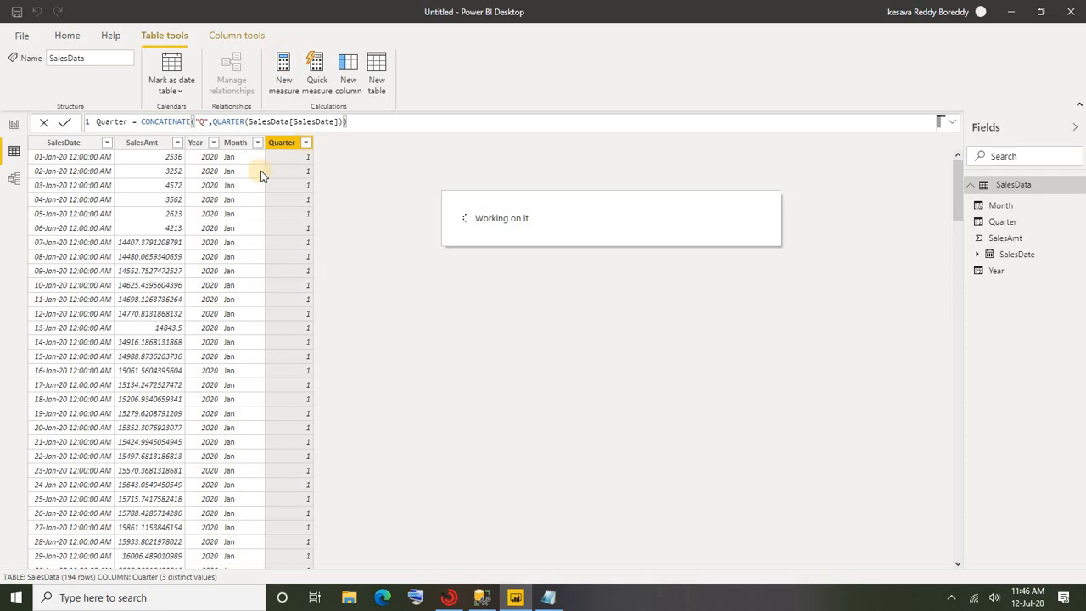
# - Add a clustered column chart to the report page, move it toward the page's centre and enlarge it
pyautogui.click(14, 125)
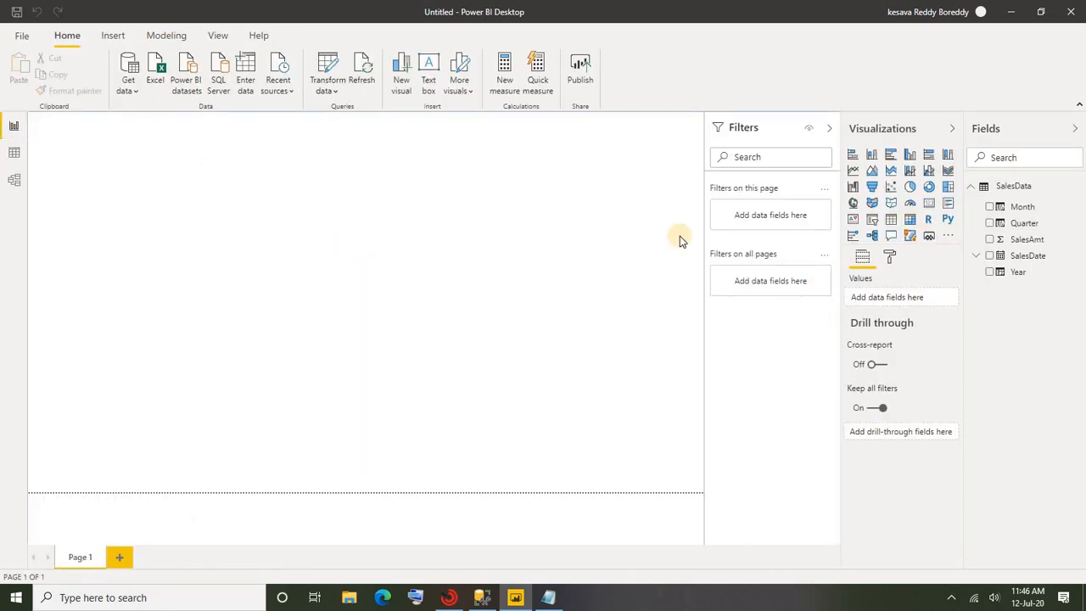
pyautogui.click(909, 159)
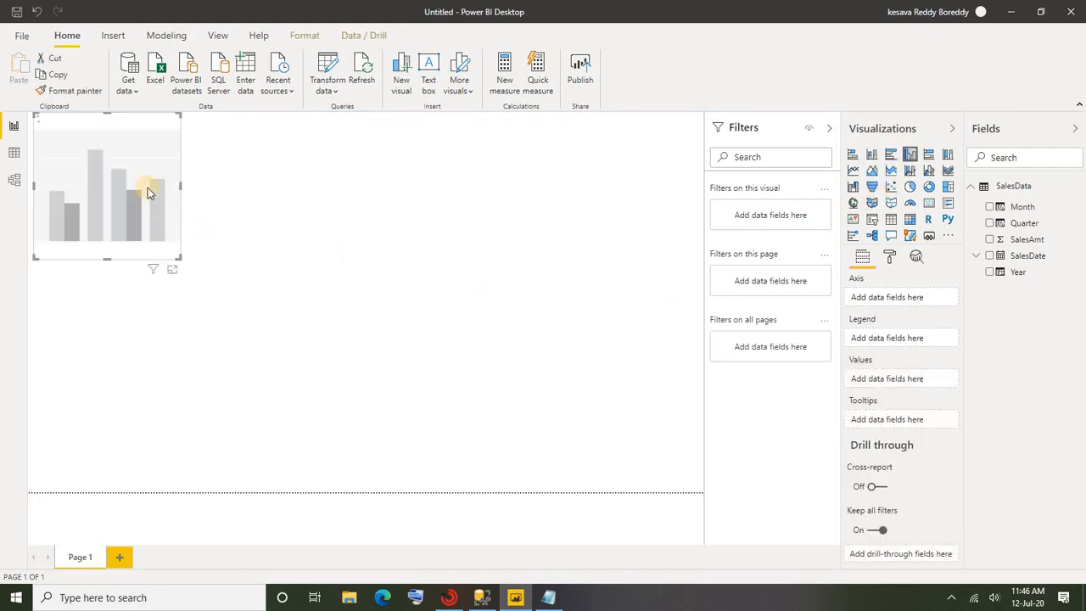
pyautogui.moveTo(148, 192)
pyautogui.mouseDown()
pyautogui.moveTo(450, 307)
pyautogui.moveTo(519, 303)
pyautogui.moveTo(612, 318)
pyautogui.mouseUp()
pyautogui.moveTo(454, 376); pyautogui.dragTo(454, 443)
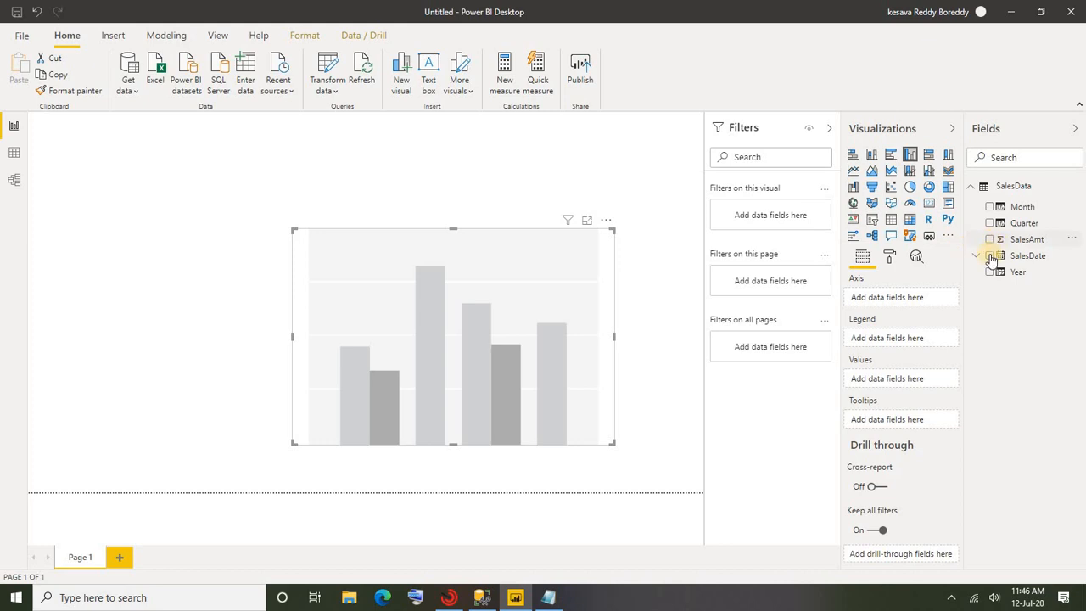
# - Plot SalesAmt by Month in the column chart and enlarge the chart upward and on both sides
pyautogui.moveTo(988, 239); pyautogui.dragTo(437, 188)
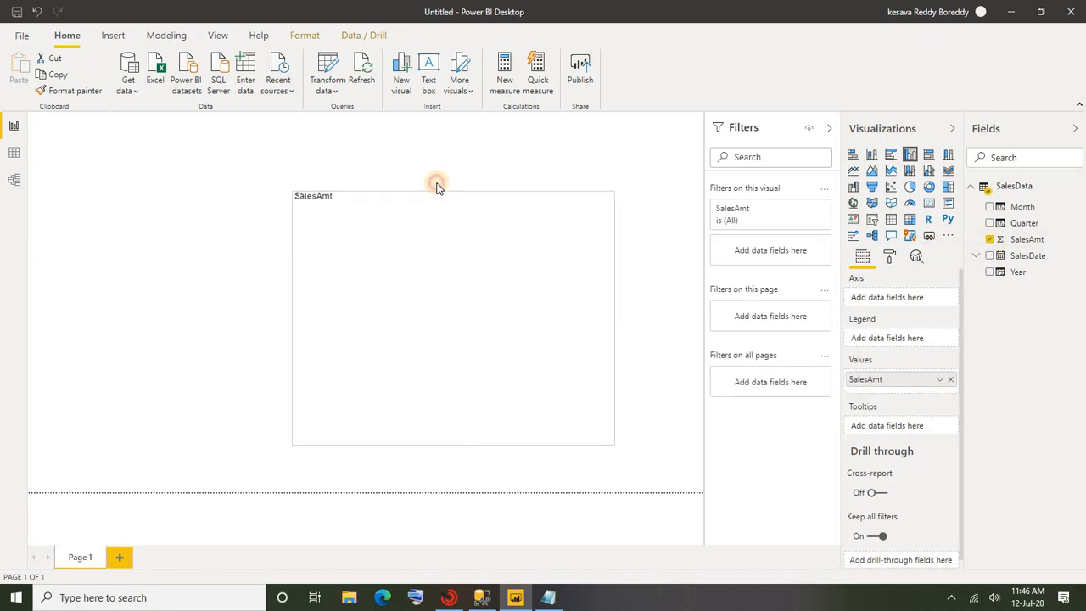
pyautogui.click(294, 312)
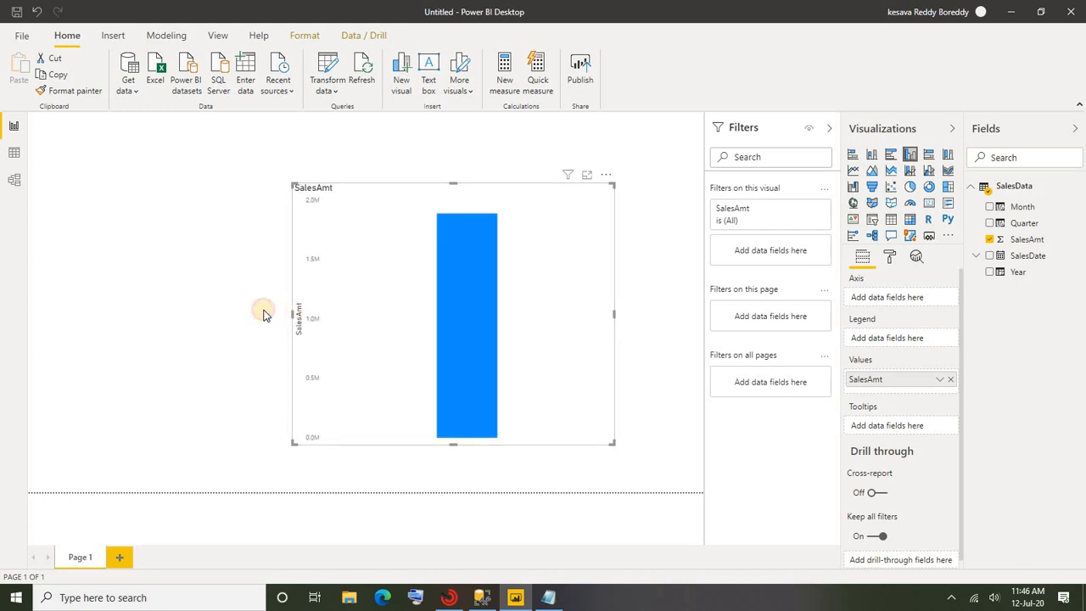
pyautogui.moveTo(263, 315); pyautogui.dragTo(227, 311)
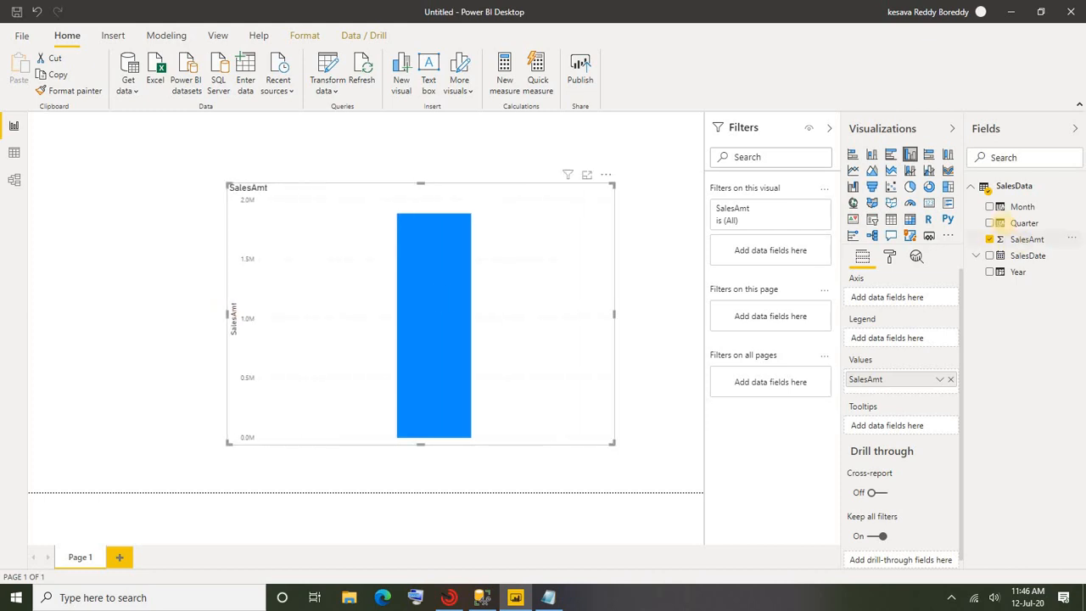
pyautogui.click(990, 207)
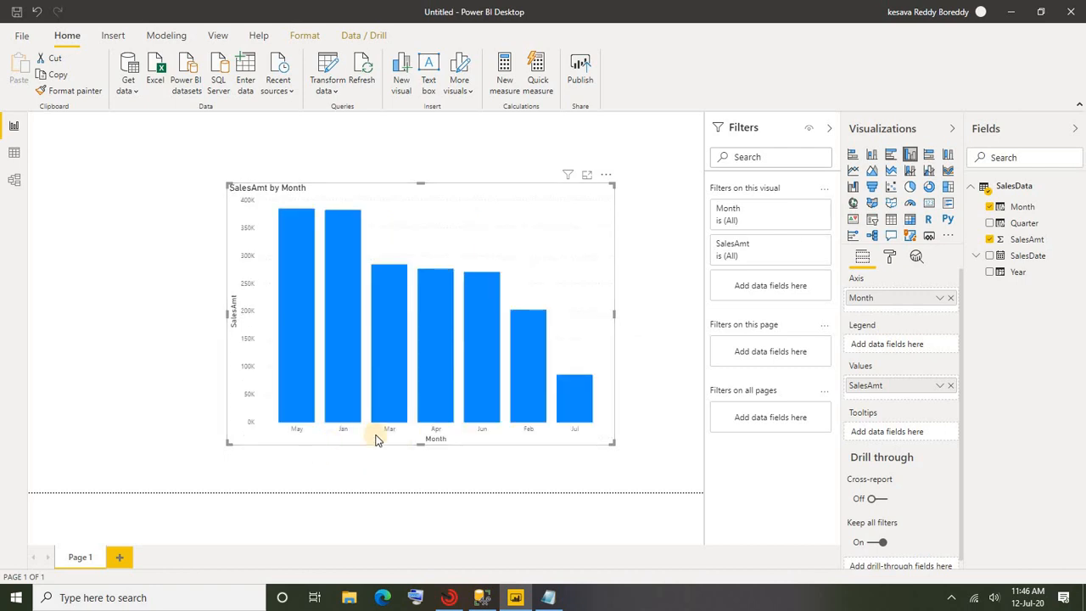
pyautogui.moveTo(615, 314); pyautogui.dragTo(647, 314)
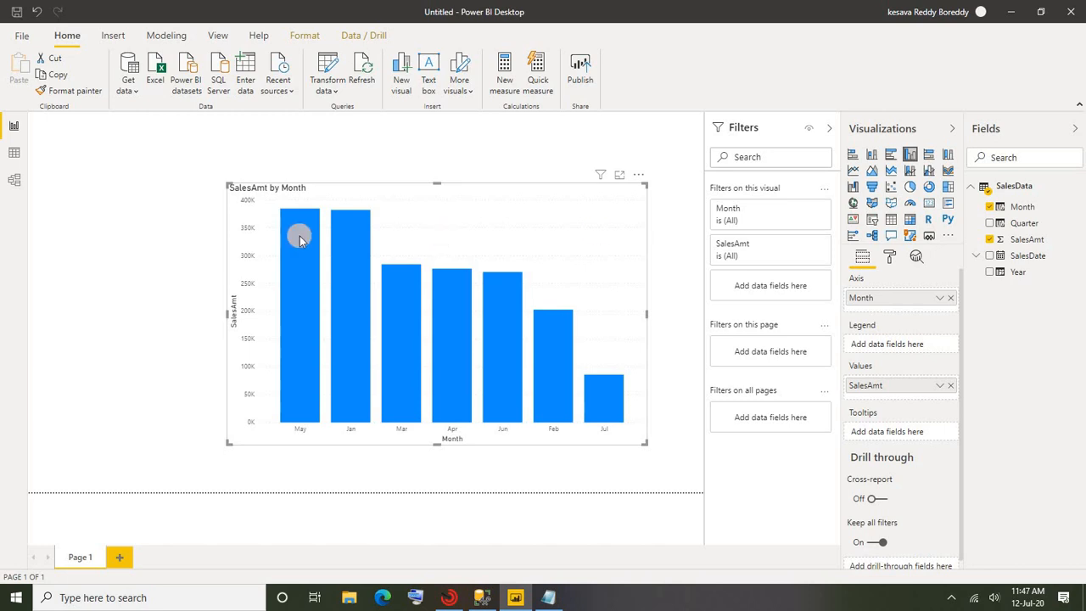
# - Add a Year slicer beside the column chart, show it as a list, and include the Quarter field under Year
pyautogui.click(330, 150)
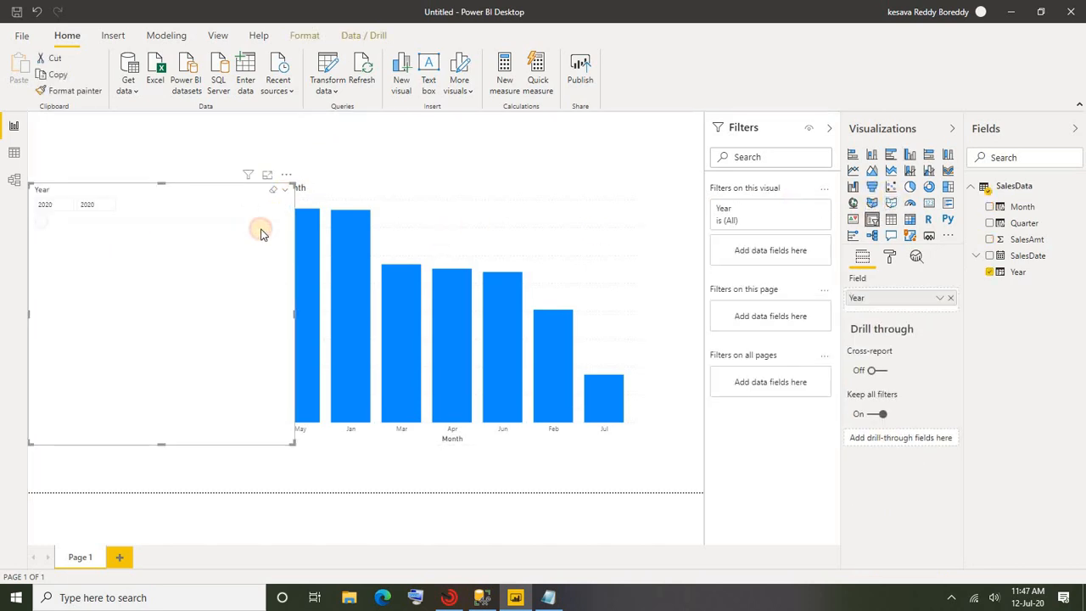
pyautogui.click(284, 197)
pyautogui.click(286, 213)
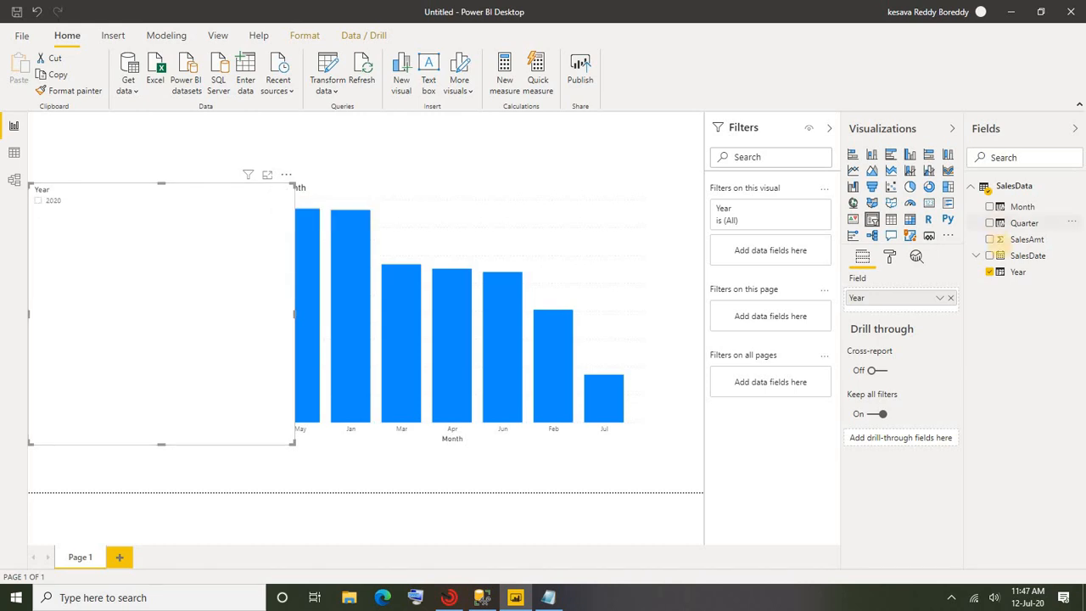
pyautogui.click(989, 223)
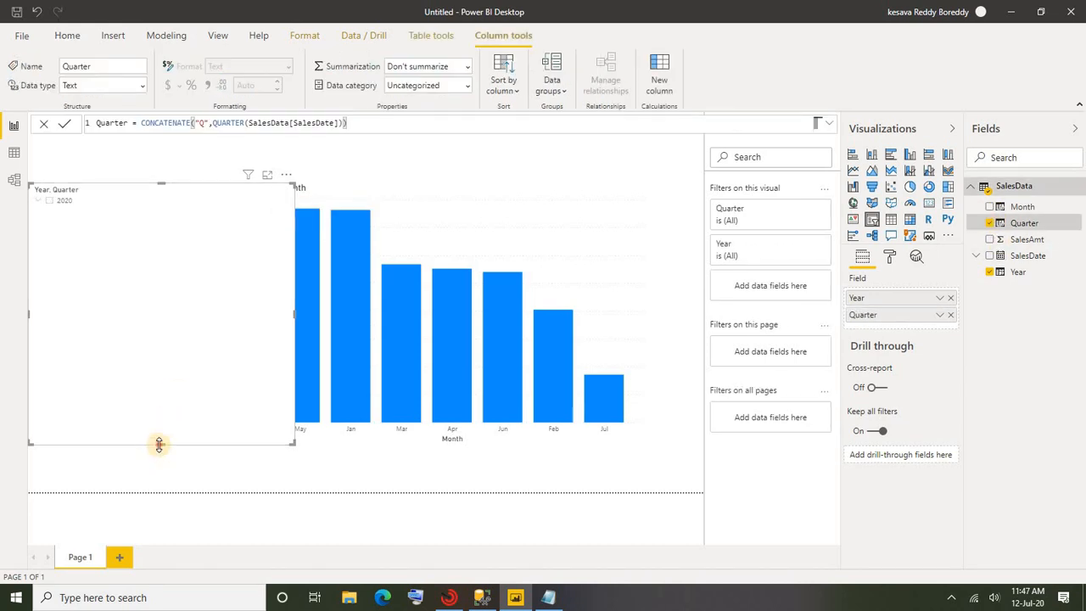
# - Expand 2020 in the Year, Quarter slicer and shrink the slicer's width and height to fit closely around its entries
pyautogui.moveTo(159, 444); pyautogui.dragTo(105, 361)
pyautogui.click(38, 200)
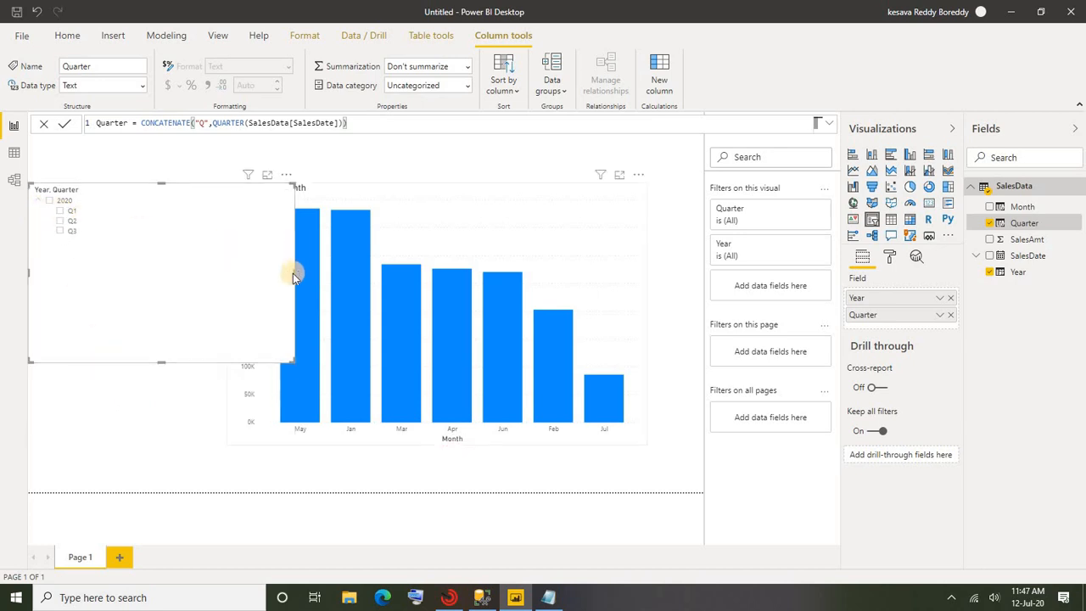
pyautogui.moveTo(293, 273); pyautogui.dragTo(174, 260)
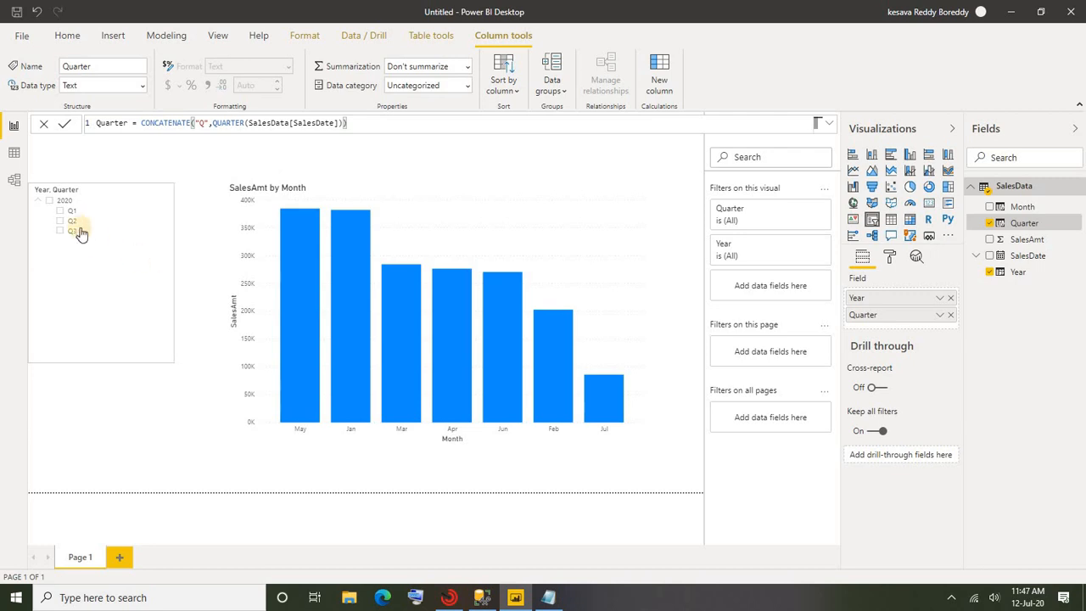
pyautogui.moveTo(101, 362); pyautogui.dragTo(124, 295)
pyautogui.moveTo(174, 242); pyautogui.dragTo(150, 246)
pyautogui.moveTo(88, 300); pyautogui.dragTo(90, 276)
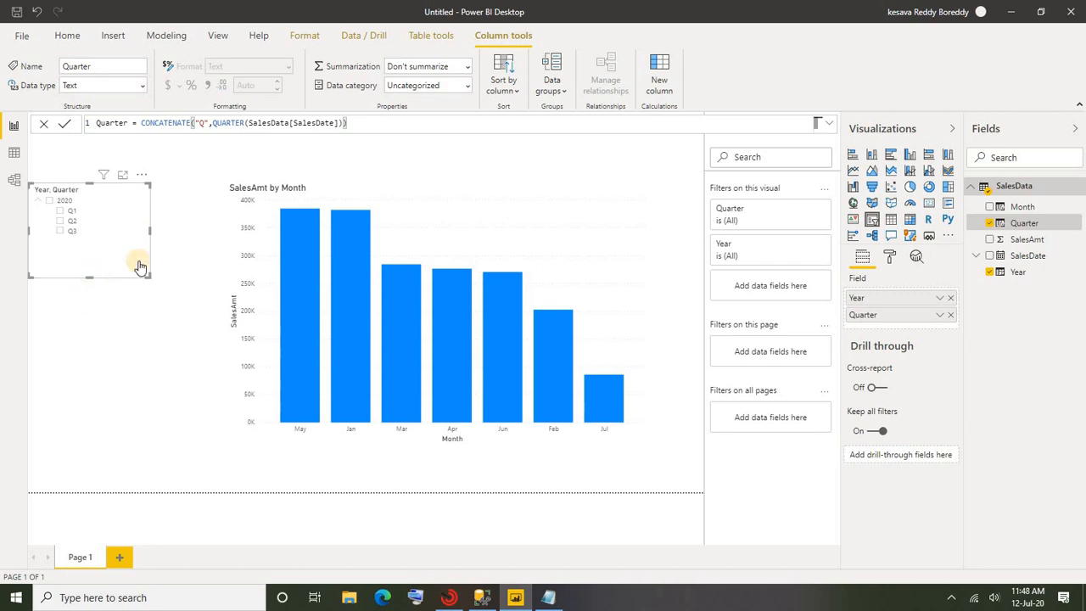
pyautogui.click(132, 234)
pyautogui.moveTo(131, 235); pyautogui.dragTo(129, 242)
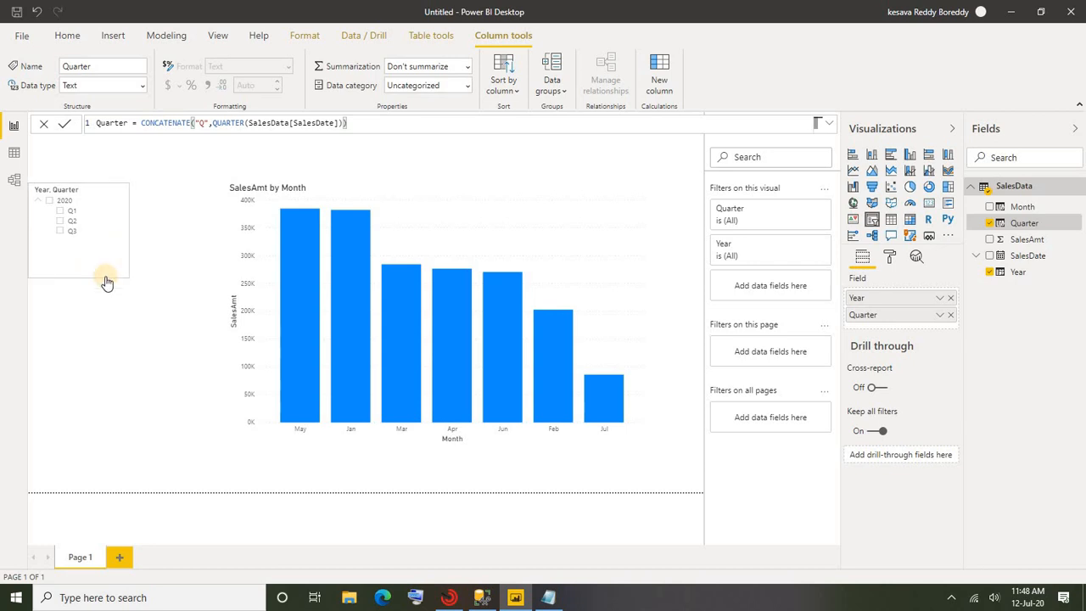
pyautogui.moveTo(79, 276); pyautogui.dragTo(79, 266)
pyautogui.click(76, 316)
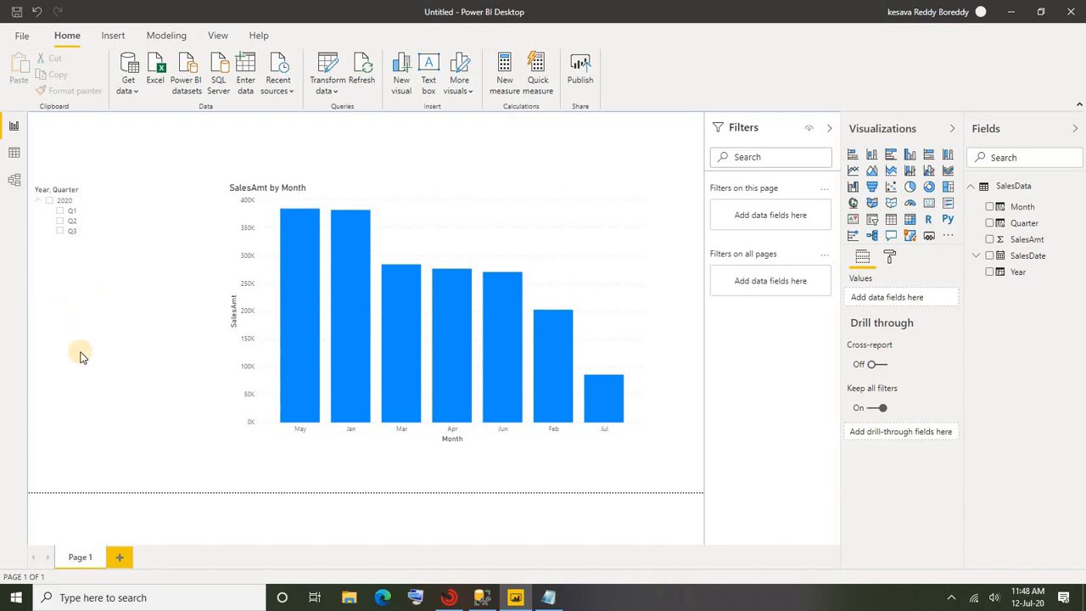
pyautogui.click(91, 260)
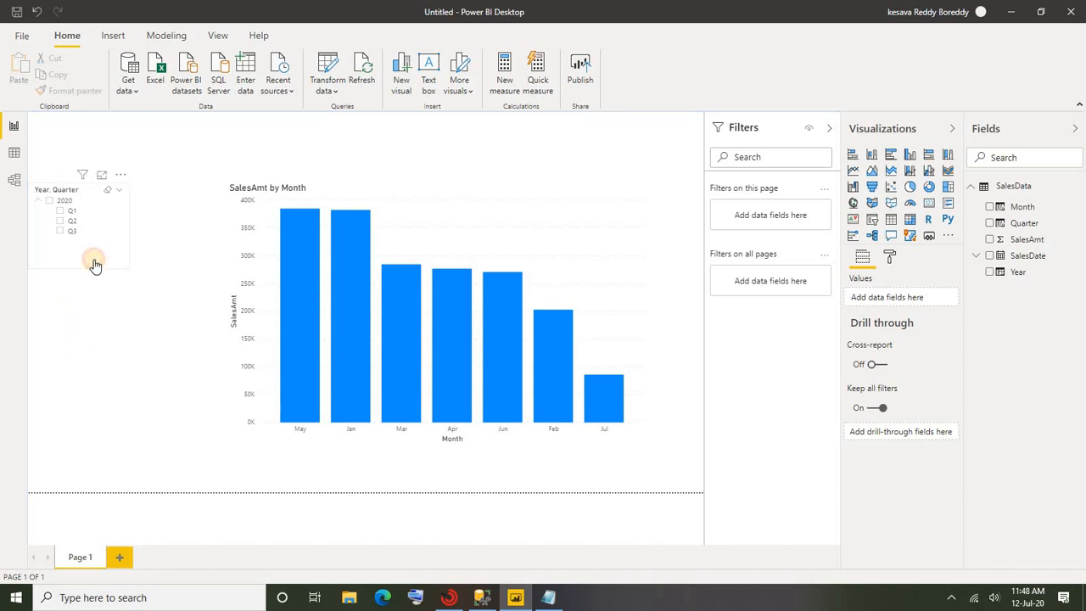
pyautogui.click(78, 350)
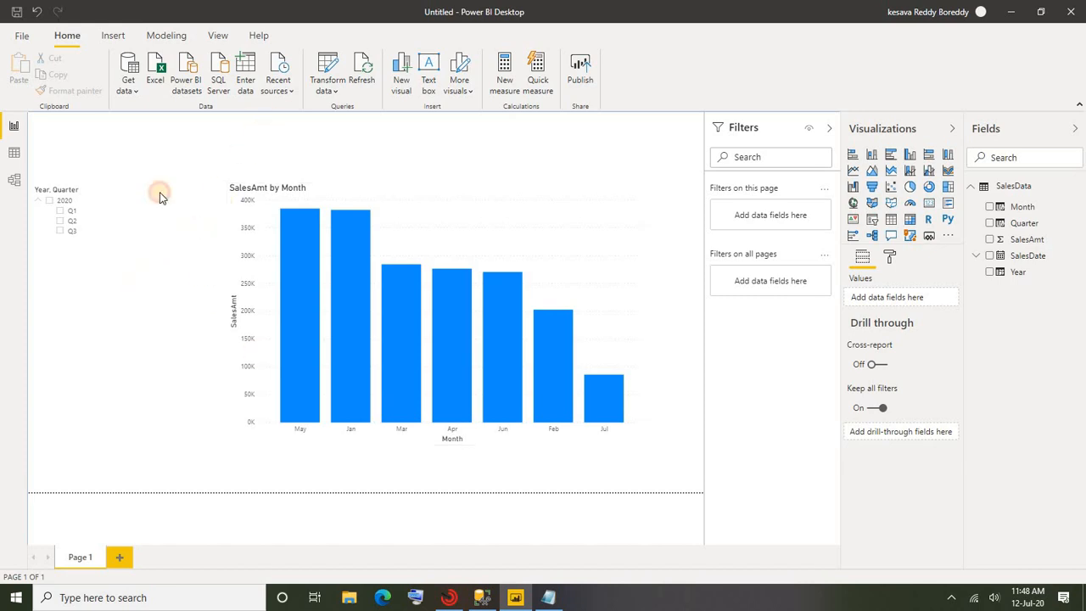
# - Create a new calculated table whose formula begins with YTD/QTD/MTD=
pyautogui.click(158, 38)
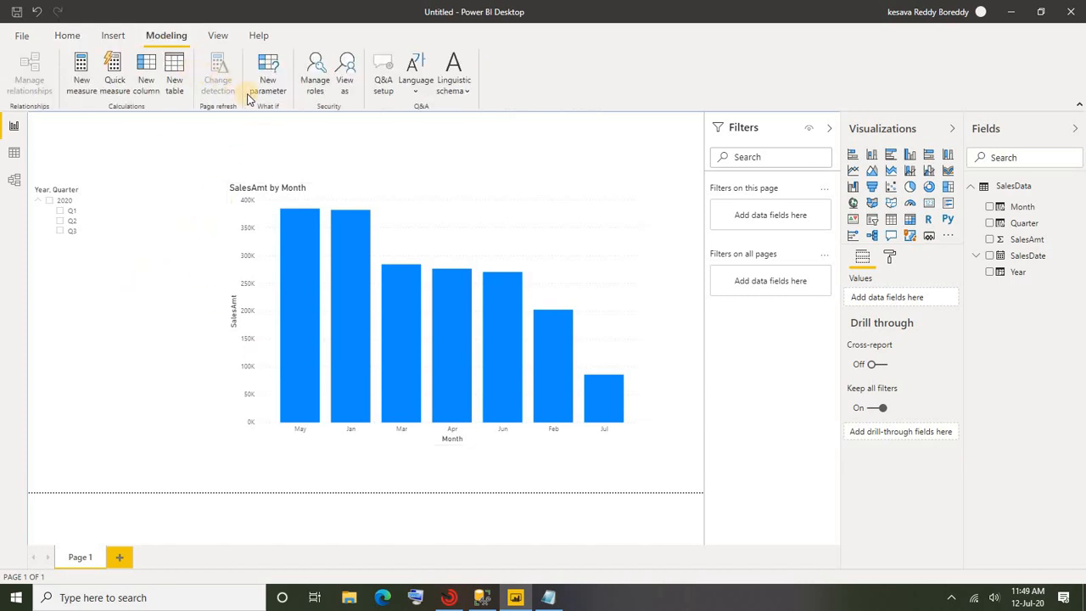
pyautogui.click(175, 67)
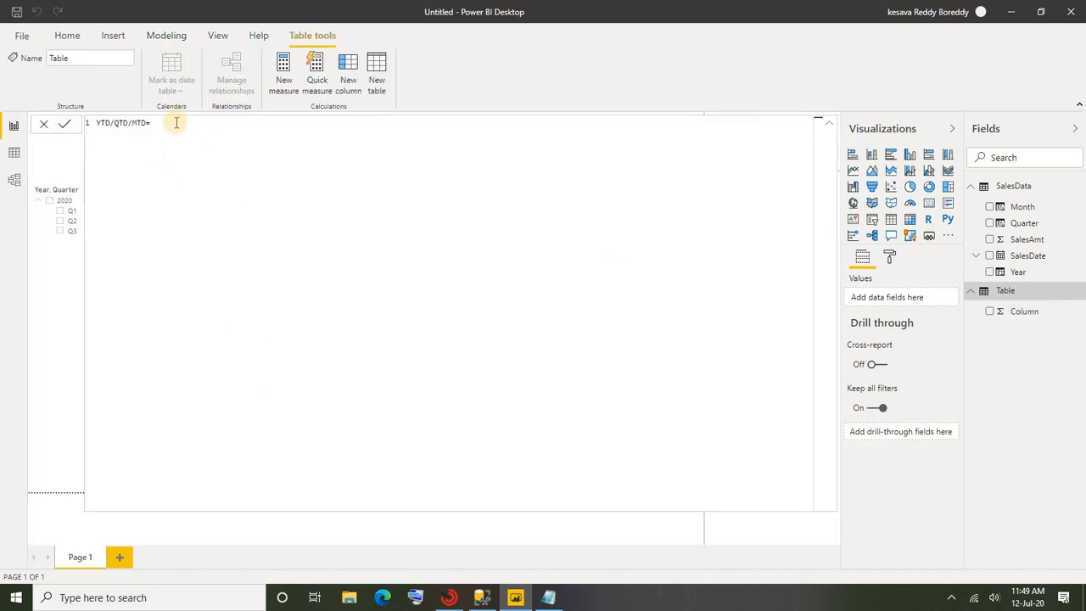
pyautogui.moveTo(177, 123); pyautogui.dragTo(95, 124)
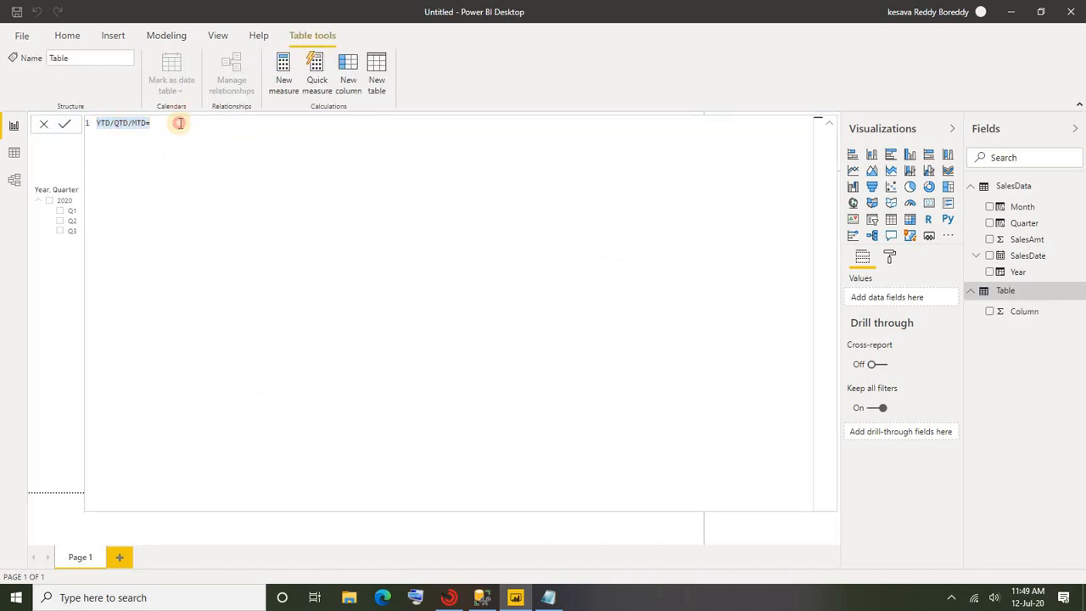
pyautogui.click(213, 123)
# - Define the variable today=TODAY() on the second line of the table formula
pyautogui.write('var')
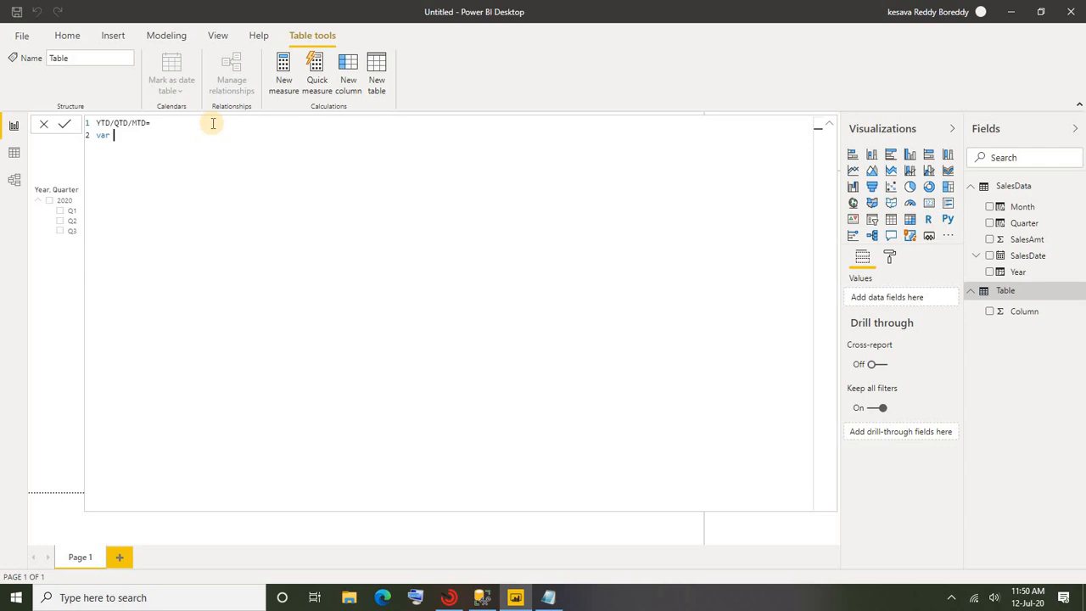
pyautogui.write('tday')
pyautogui.press('Left')
pyautogui.press('Left')
pyautogui.write('oday=TODAY()')
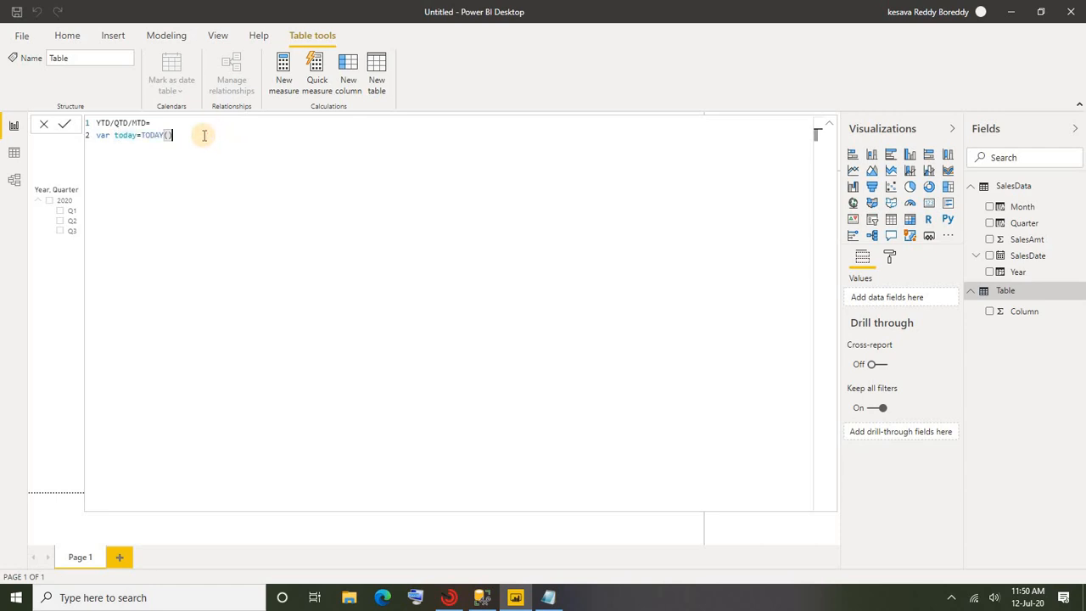
pyautogui.moveTo(173, 135); pyautogui.dragTo(95, 138)
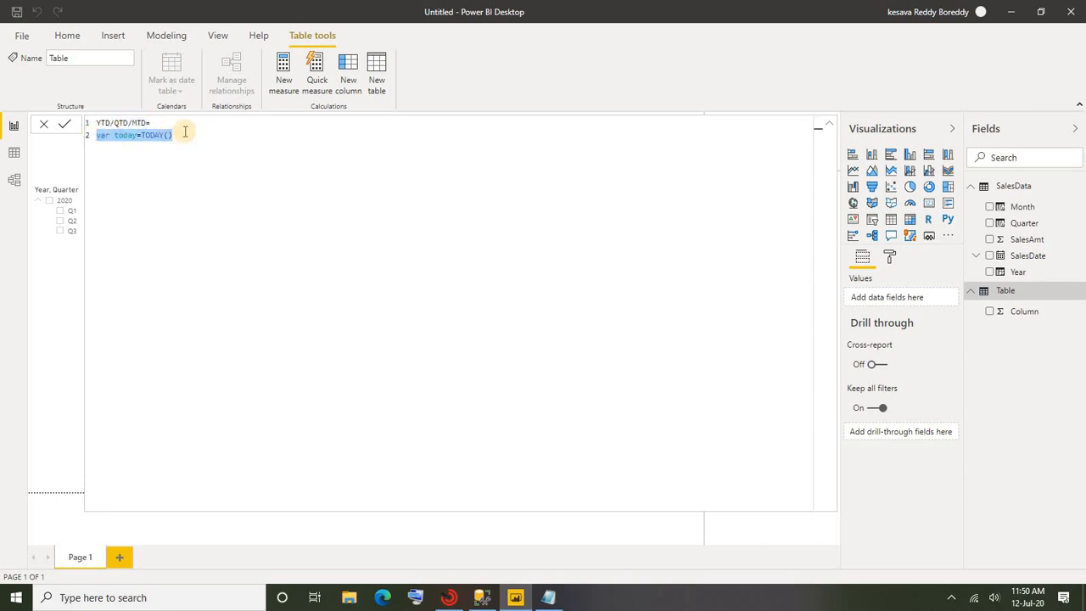
pyautogui.click(203, 136)
# - Add the line var start_of_year=STARTOFYEAR(SalesData[SalesDate]) to the table formula
pyautogui.press('Return')
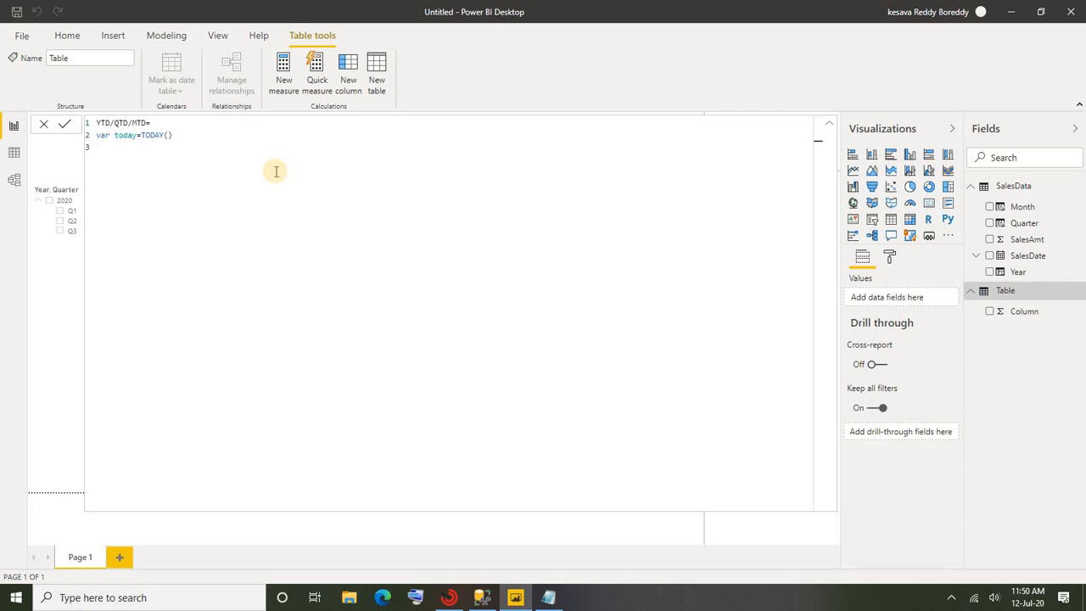
pyautogui.write('var start_of_year=STARTOFYEAR(')
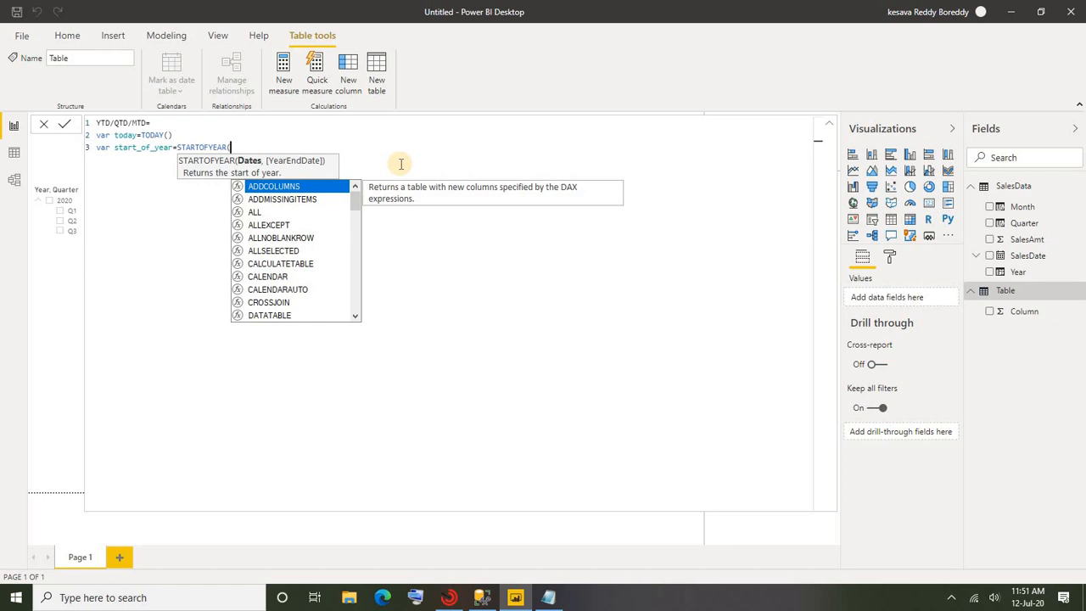
pyautogui.write('s')
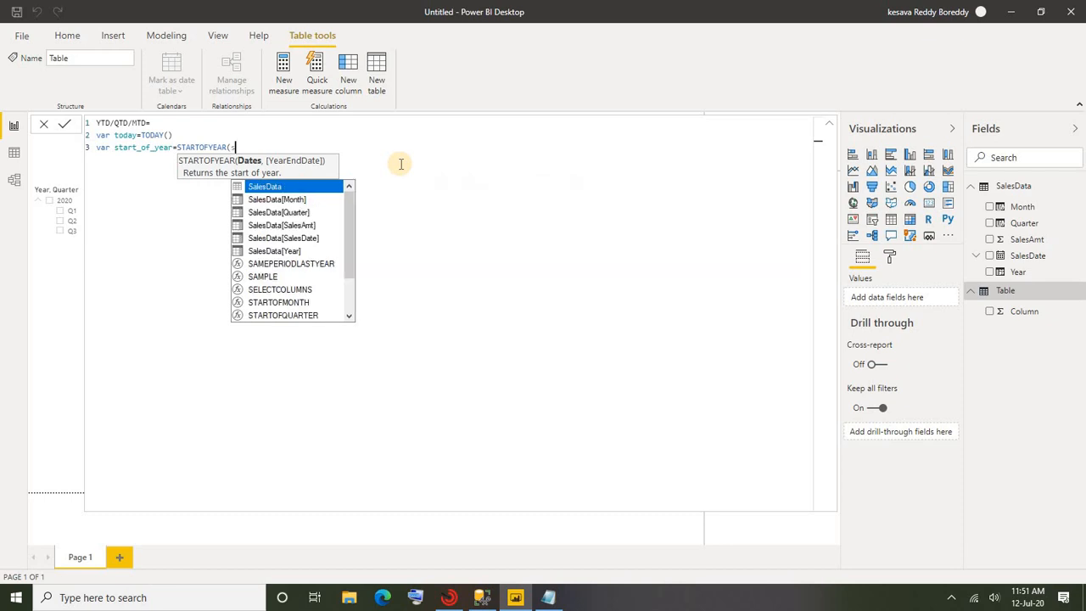
pyautogui.doubleClick(303, 241)
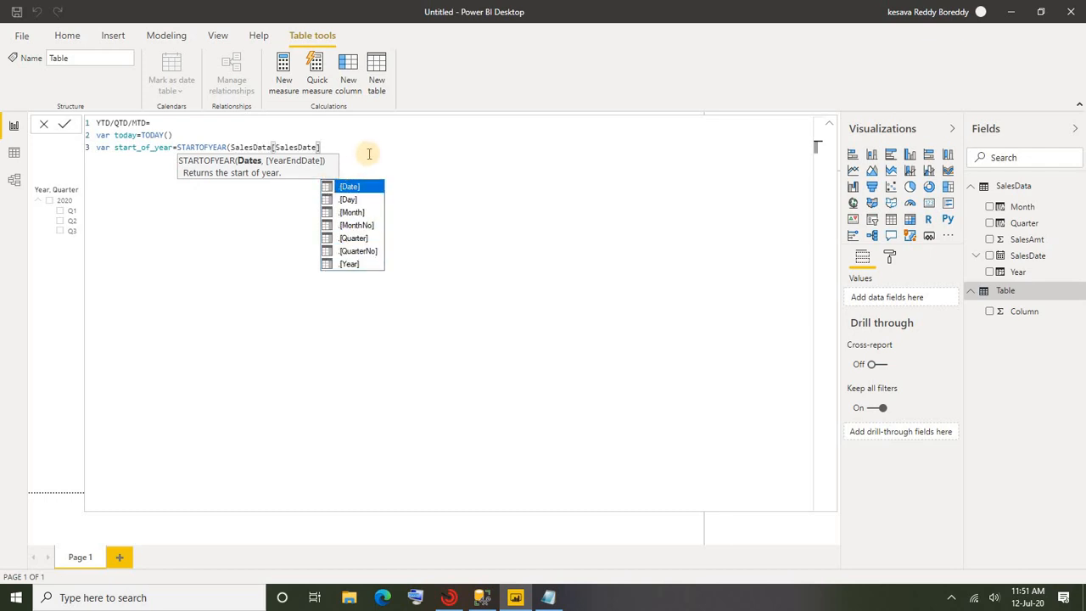
pyautogui.write(')')
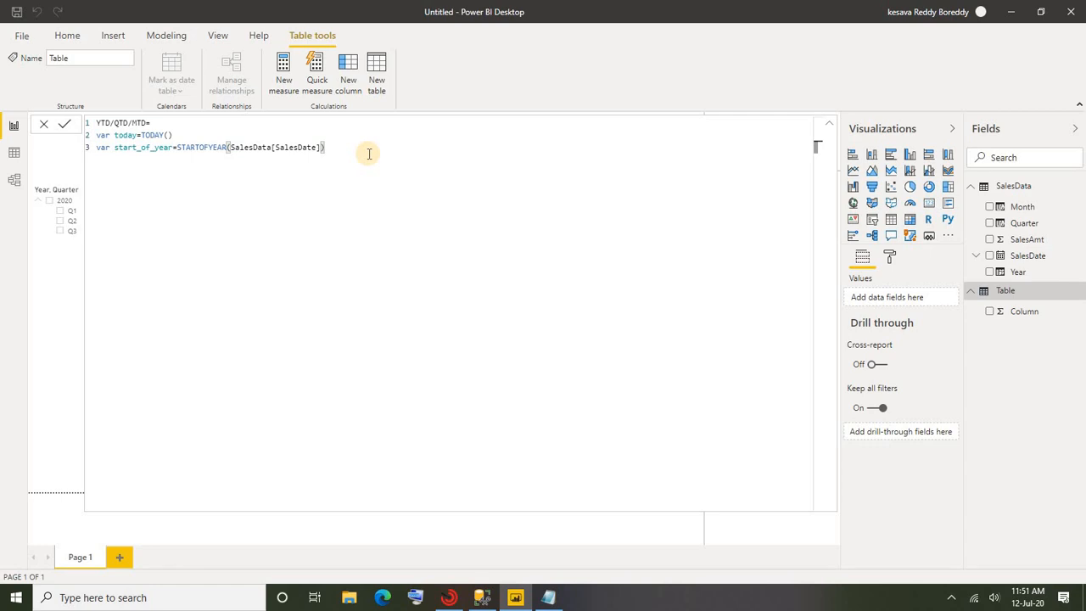
# - Add a start_of_date variable to the table formula, set to STARTOFQUARTER(SalesData[SalesDate])
pyautogui.hotkey('shift', 'Return')
pyautogui.write('var start_of_date=star')
pyautogui.press('Down')
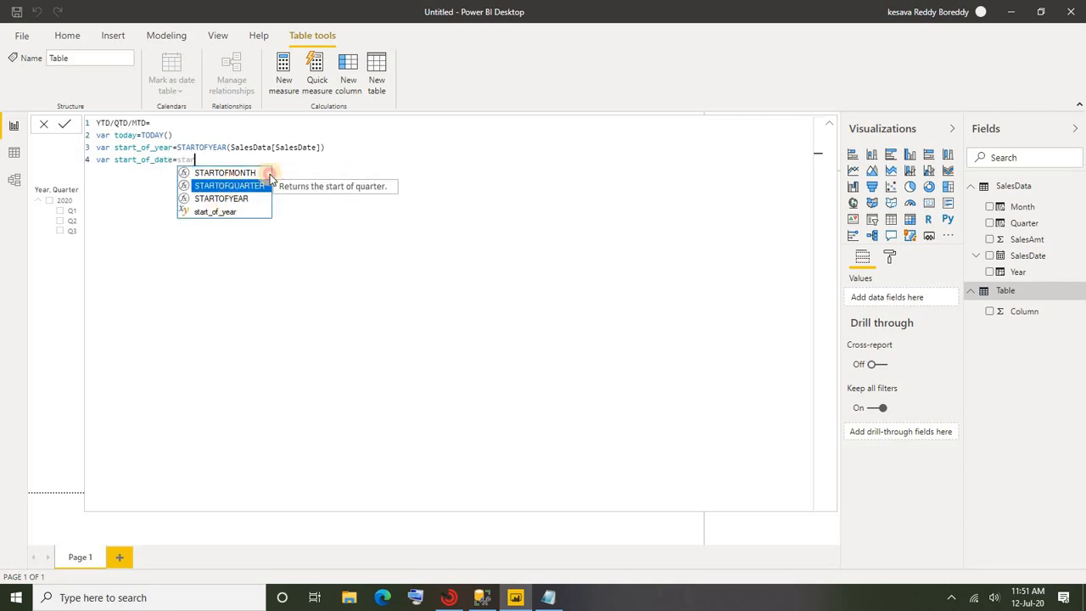
pyautogui.press('Tab')
pyautogui.write('(sal')
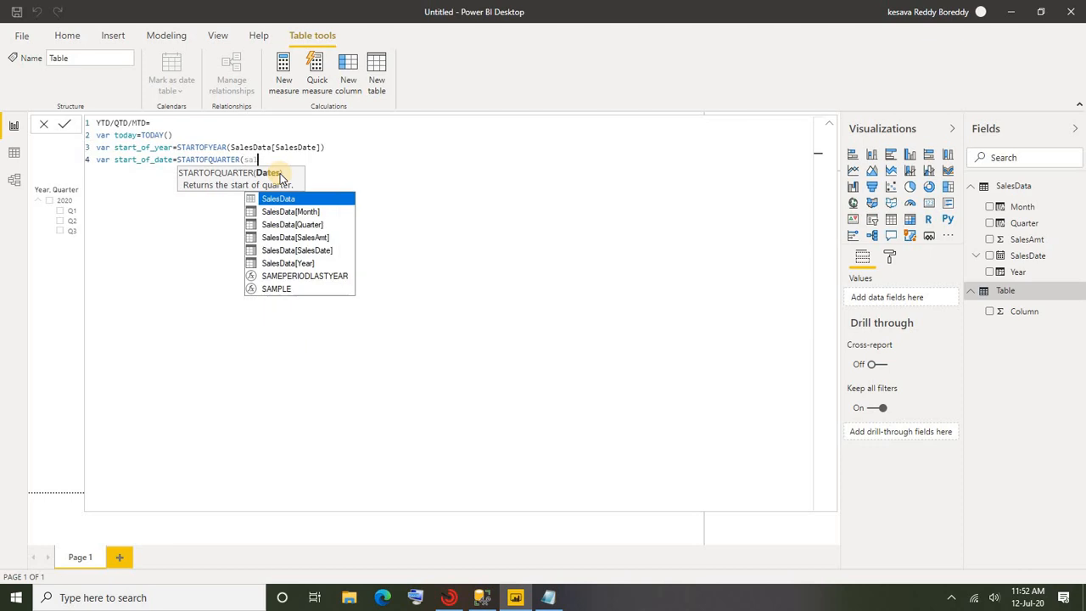
pyautogui.doubleClick(310, 255)
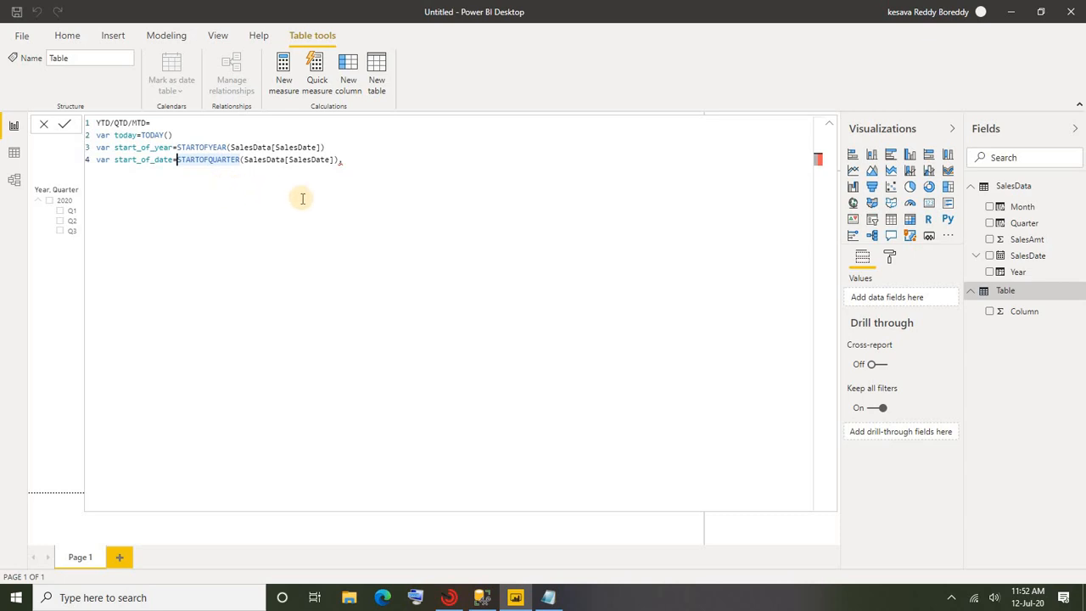
# - Wrap the start_of_date expression in CALCULATE with the filter QUARTER(SalesData[SalesDate])=QUARTER(today), and commit the table formula
pyautogui.write('CALCULATE(')
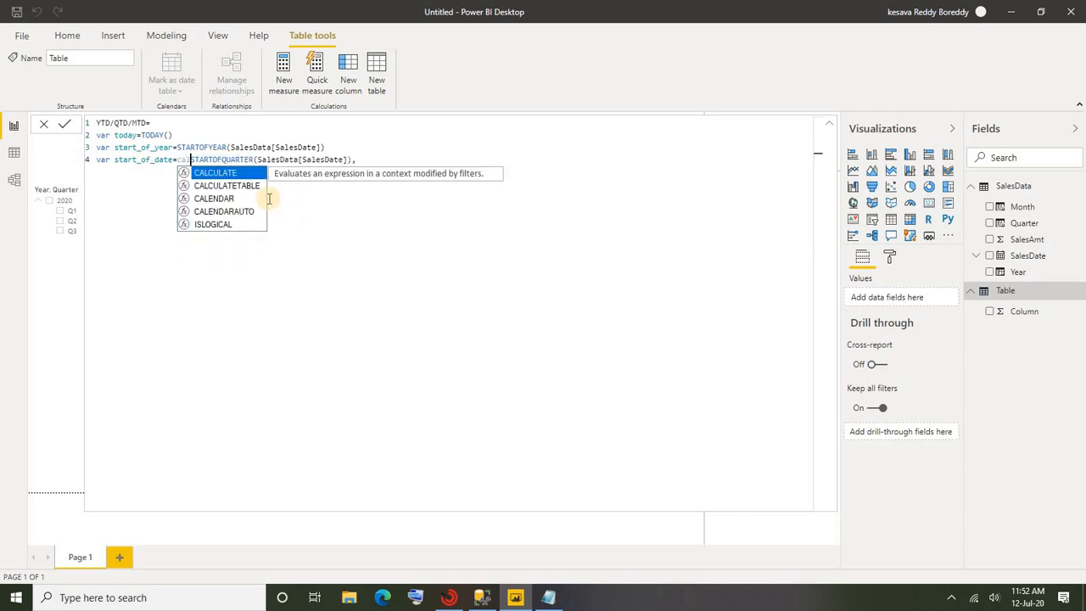
pyautogui.press('Tab')
pyautogui.click(443, 159)
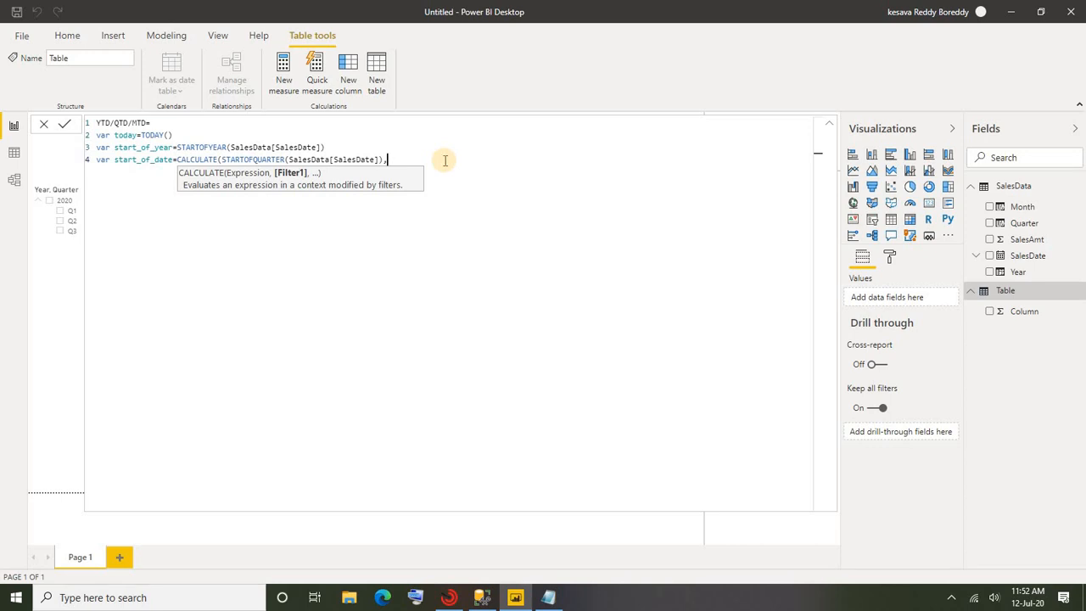
pyautogui.write('QUARTER(sal')
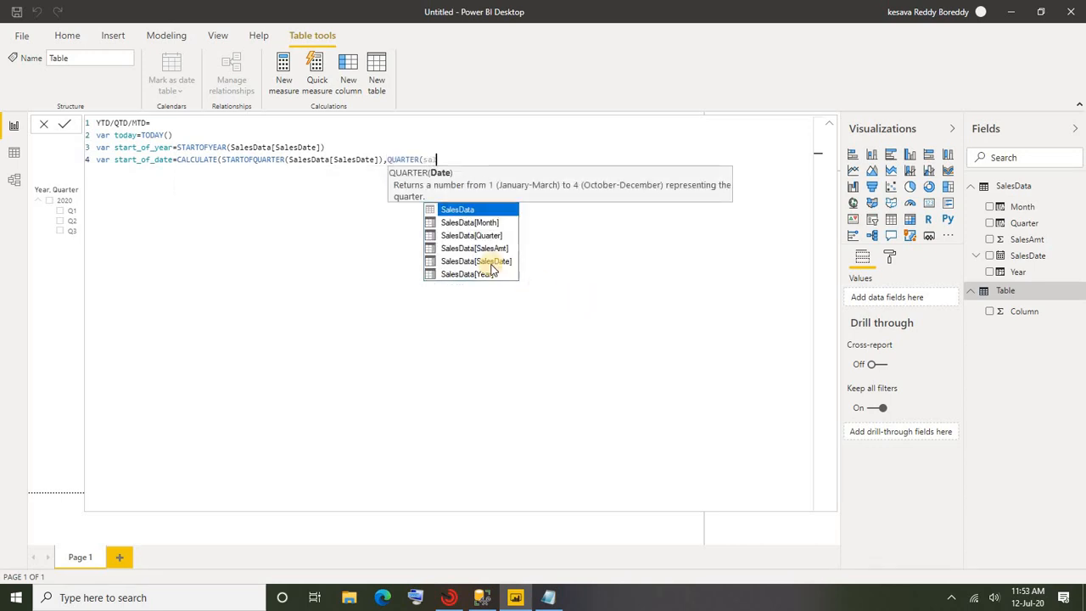
pyautogui.click(489, 265)
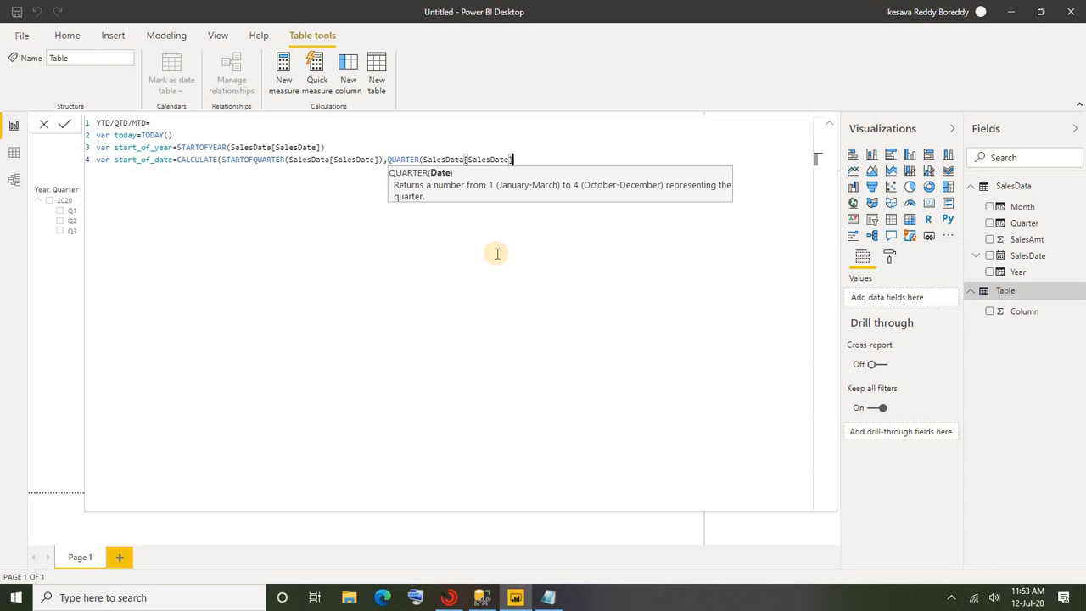
pyautogui.write(')=QUARTER(')
pyautogui.moveTo(512, 160); pyautogui.dragTo(423, 159)
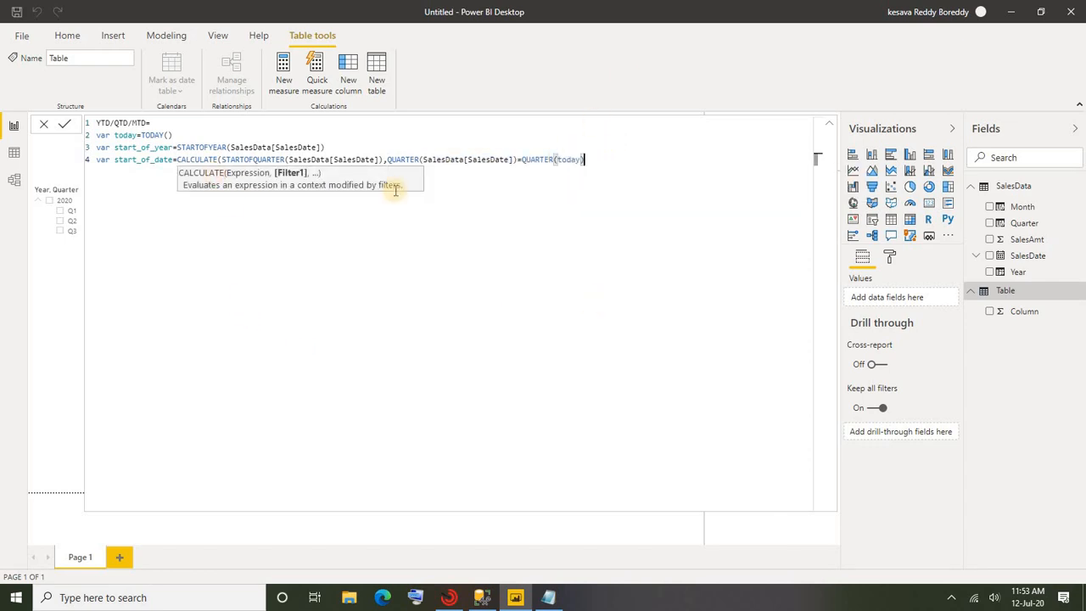
pyautogui.write(')')
pyautogui.press('Return')
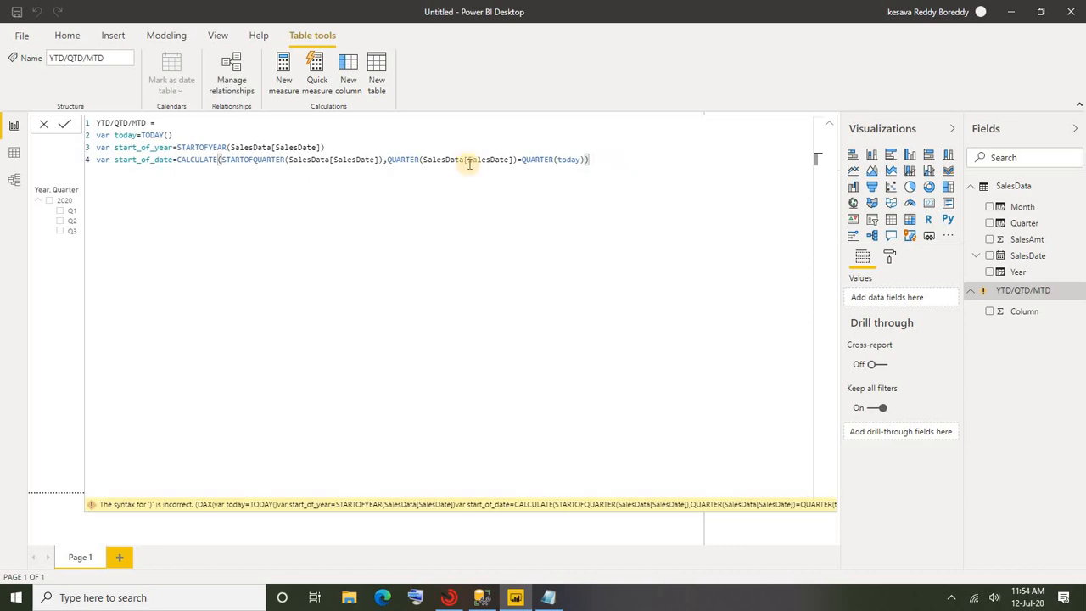
pyautogui.moveTo(383, 159); pyautogui.dragTo(218, 159)
pyautogui.click(395, 164)
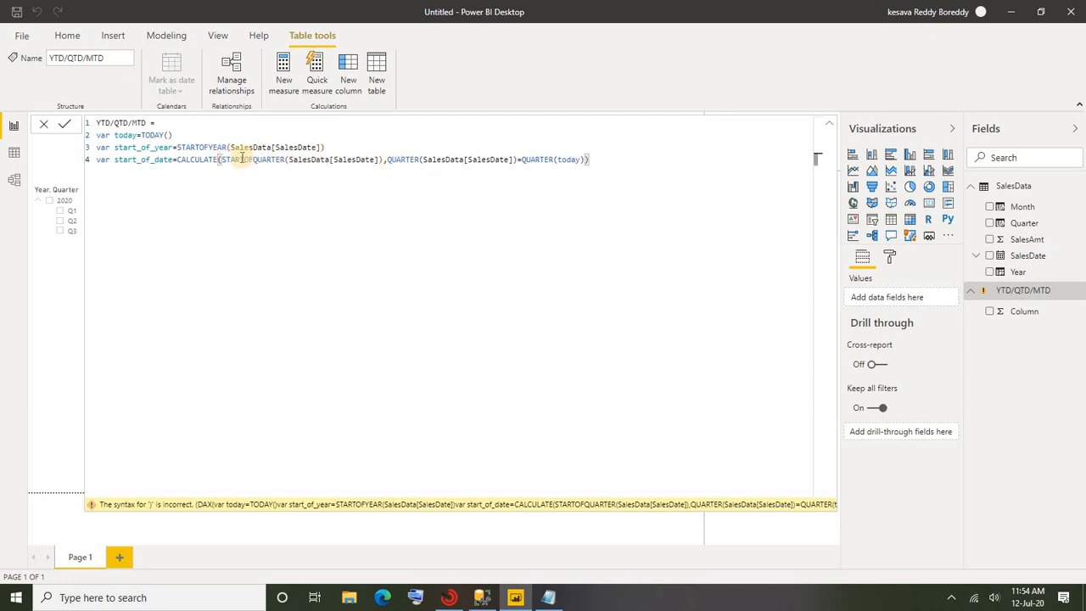
pyautogui.click(386, 159)
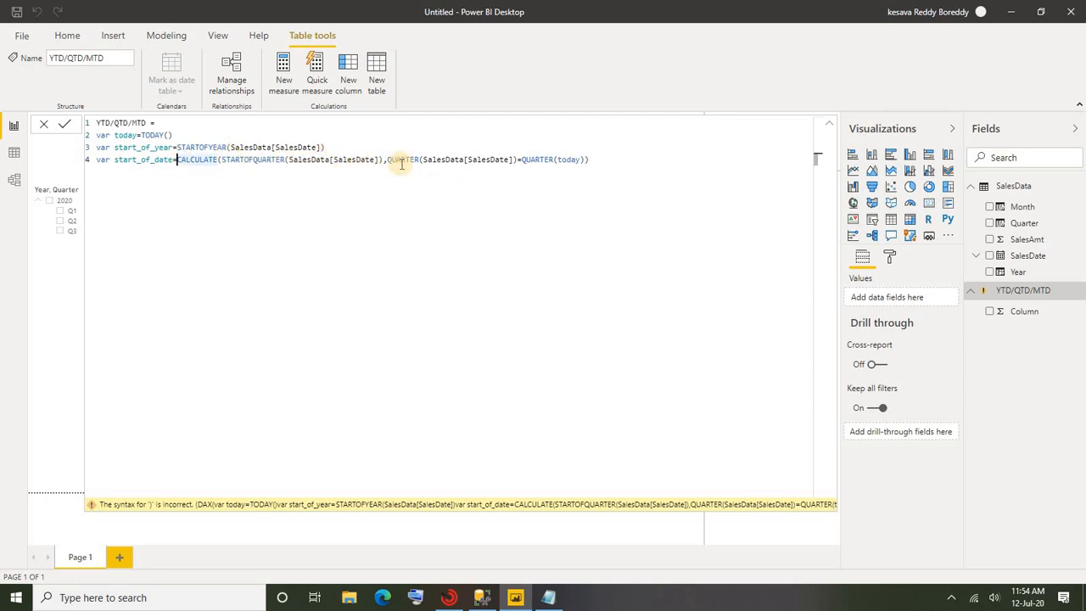
pyautogui.moveTo(388, 159); pyautogui.dragTo(584, 160)
# - Begin a start_of_month variable on a new line of the table formula, using the STARTOFMONTH function
pyautogui.click(604, 161)
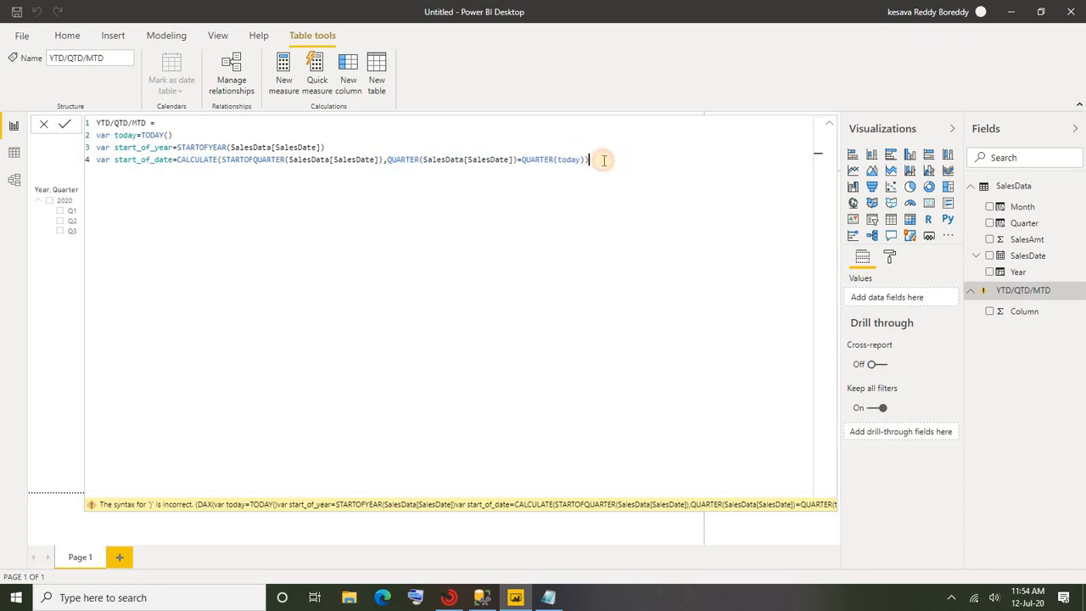
pyautogui.press('Return')
pyautogui.write('var start_of')
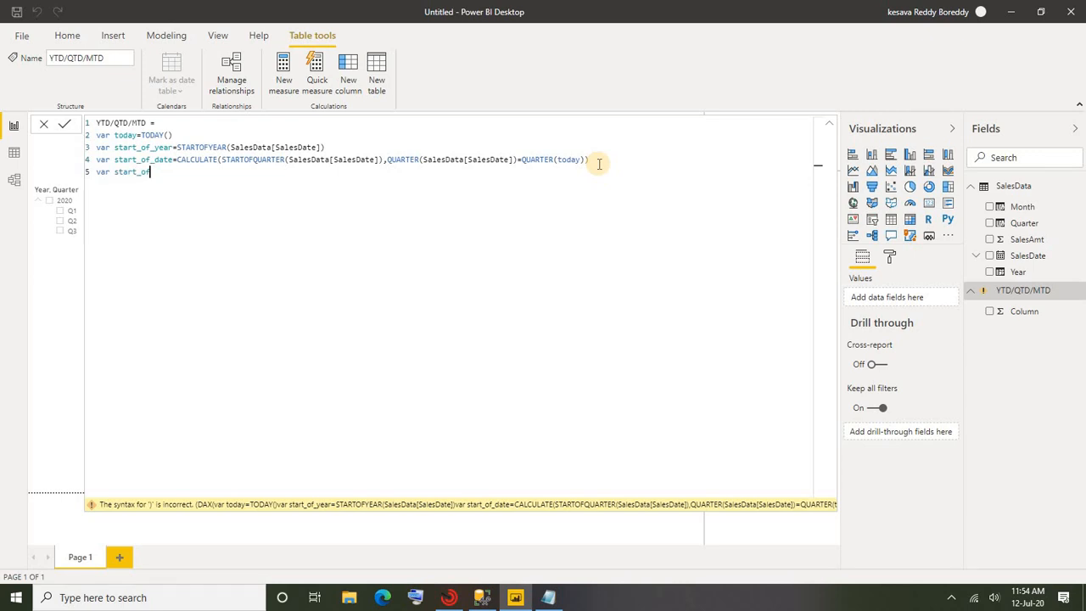
pyautogui.write('_month=st')
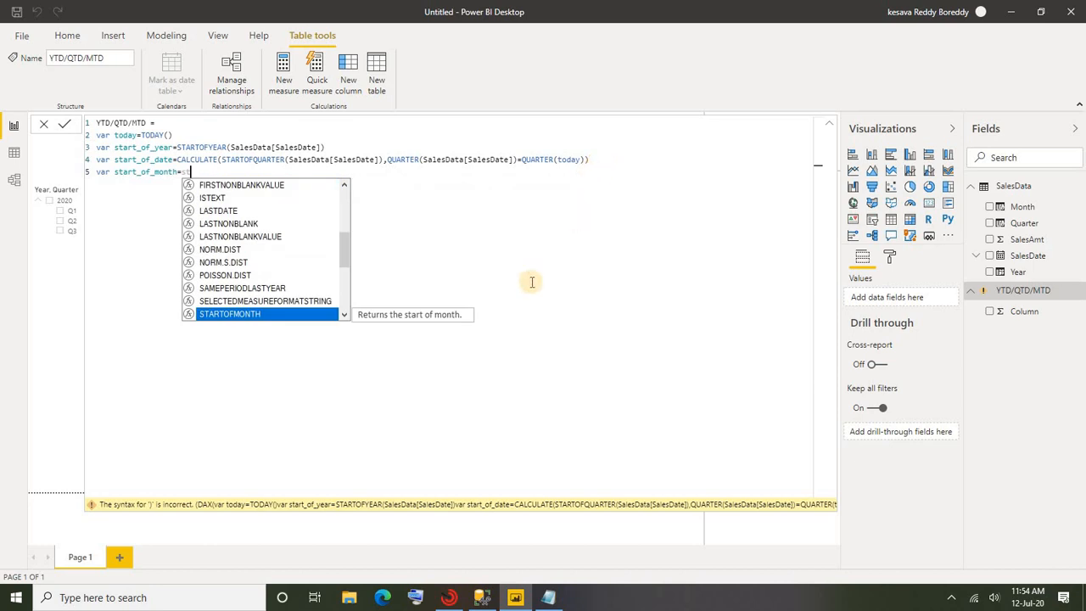
pyautogui.click(249, 315)
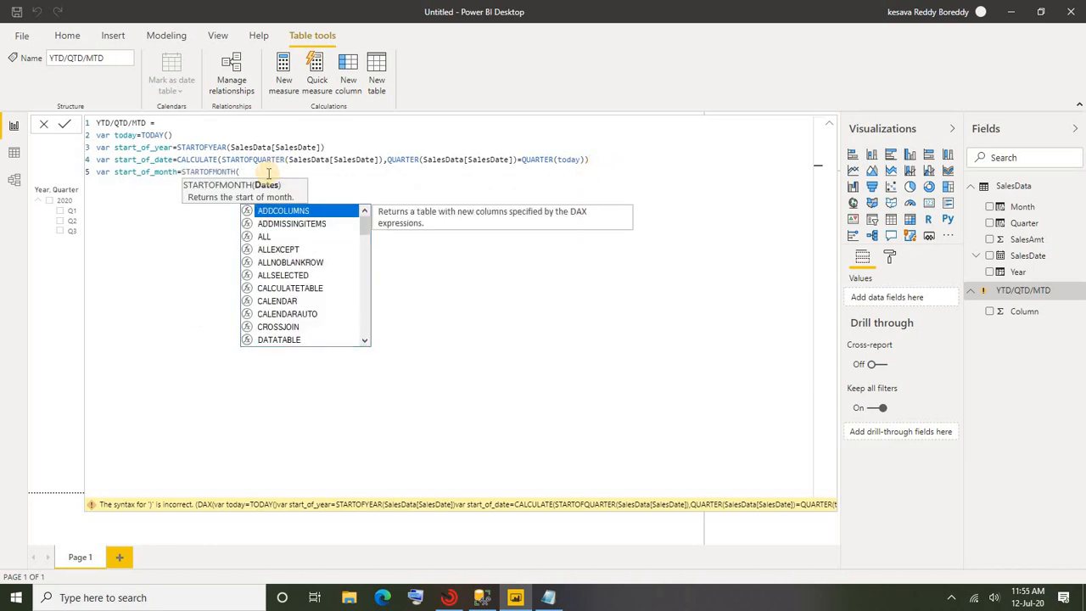
# - Wrap STARTOFMONTH in CALCULATE and give it SalesData[SalesDate] as its dates argument
pyautogui.press('Left')
pyautogui.press('Left')
pyautogui.press('Left')
pyautogui.press('Left')
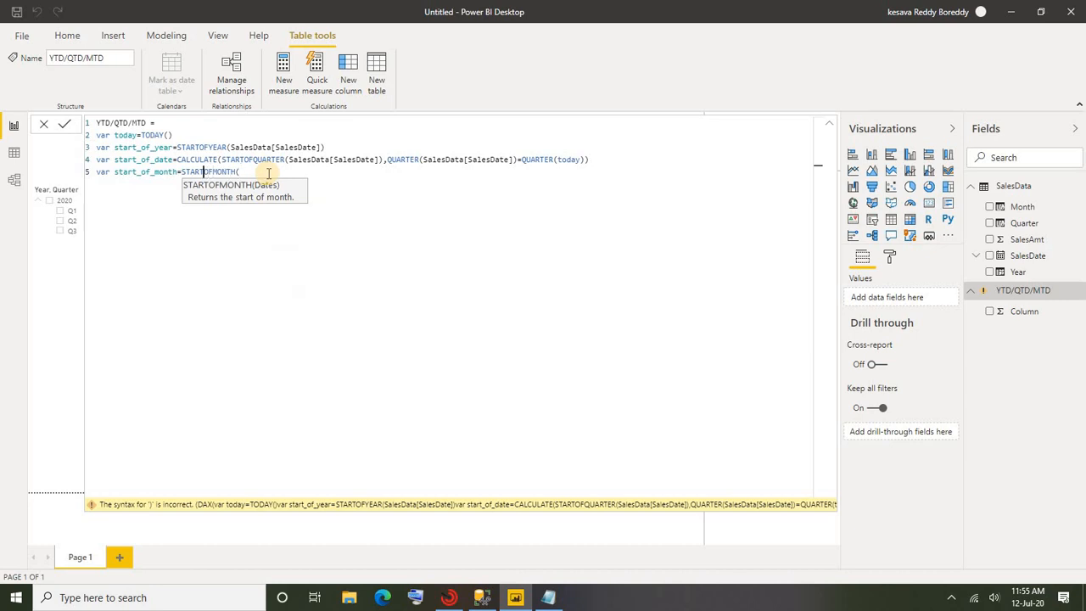
pyautogui.press('Left')
pyautogui.write('cal')
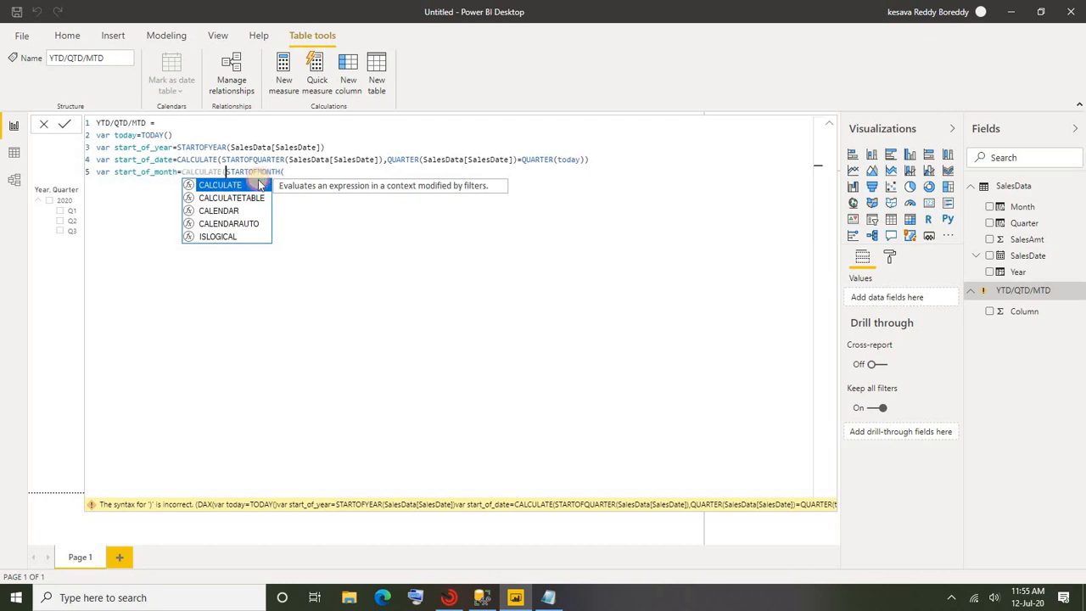
pyautogui.click(220, 185)
pyautogui.click(294, 172)
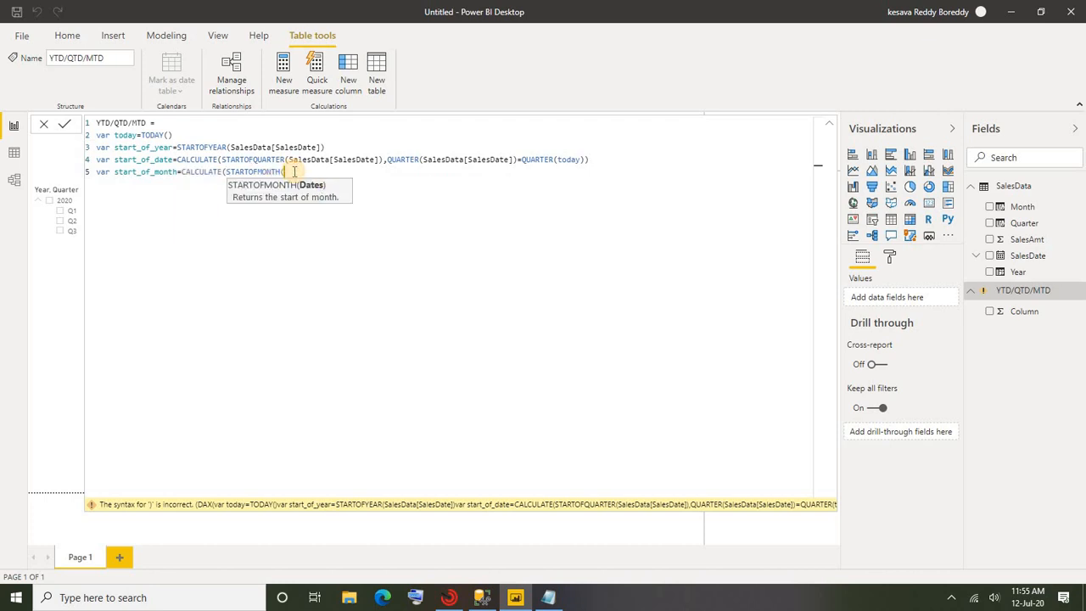
pyautogui.write('sa')
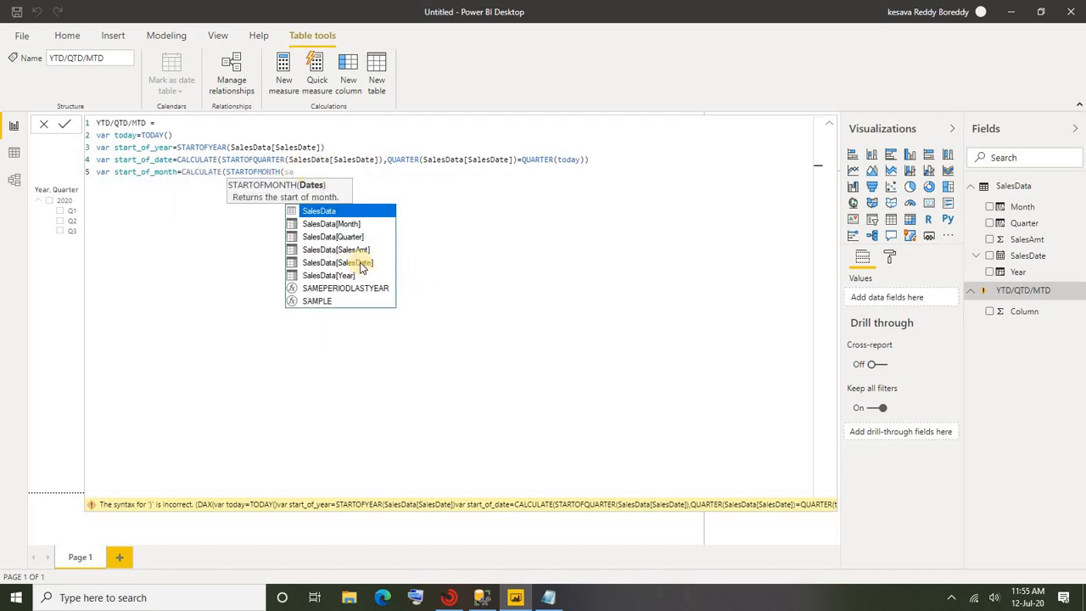
pyautogui.click(360, 263)
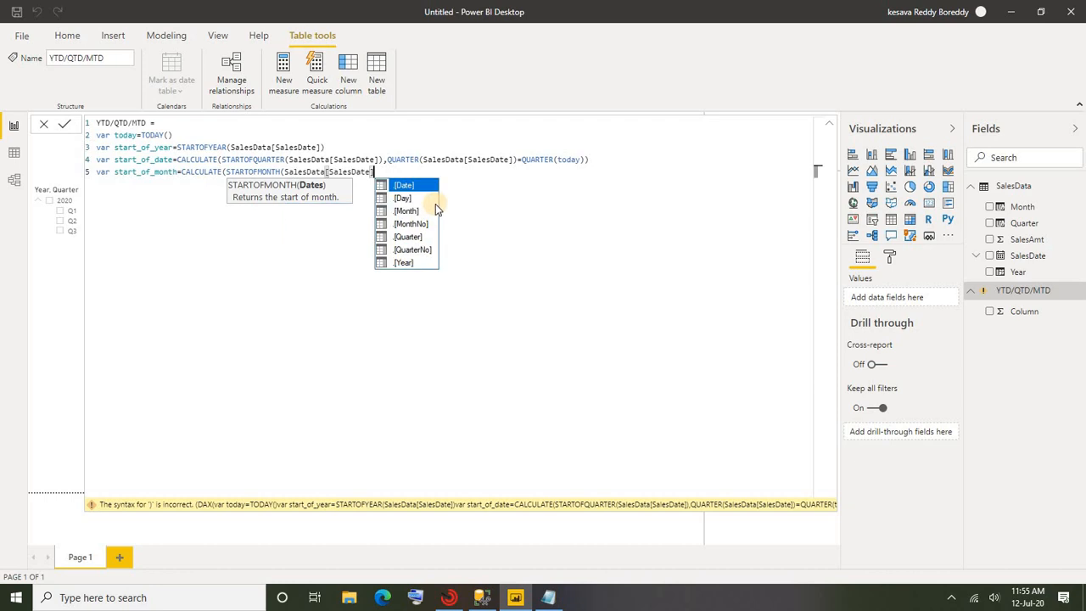
# - Complete the start_of_month expression with the CALCULATE filter MONTH(SalesData[SalesDate])=MONTH(today)
pyautogui.write('),mo')
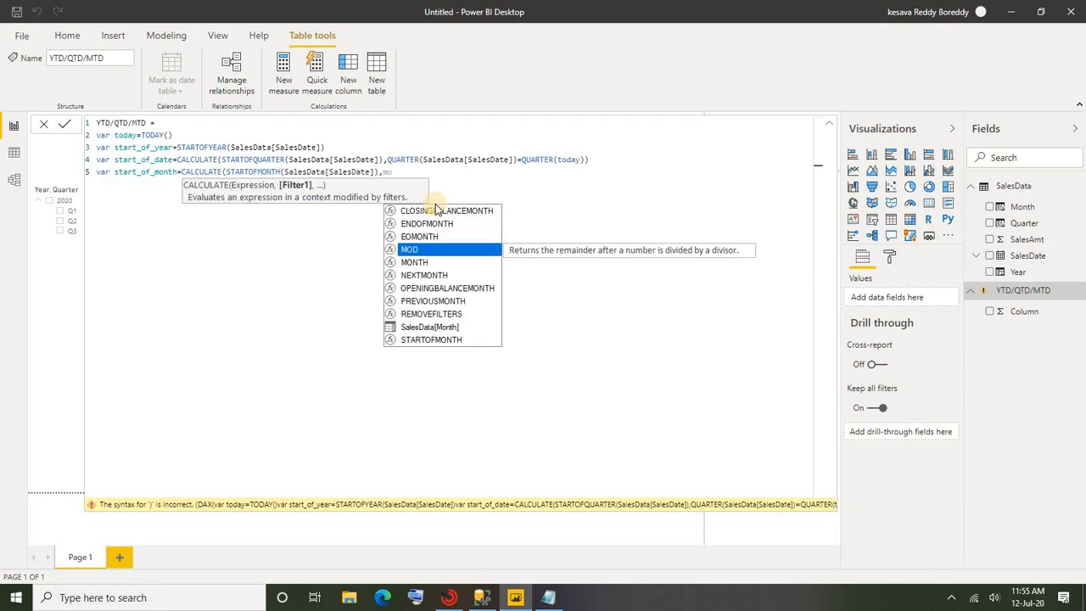
pyautogui.click(414, 263)
pyautogui.write('SalesData[SalesDate]=')
pyautogui.write('month(')
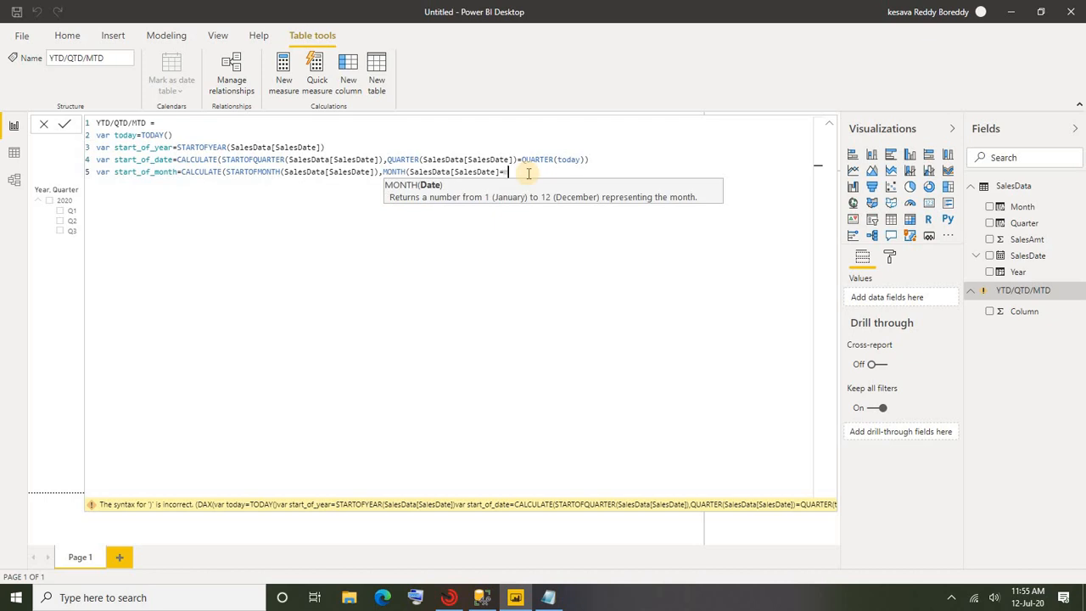
pyautogui.write('today))')
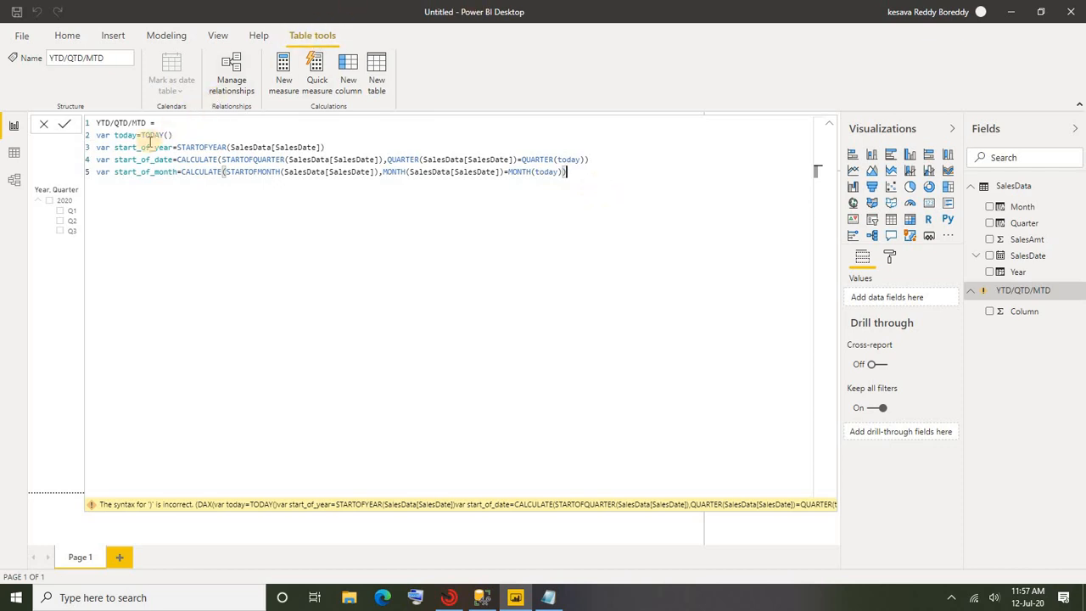
pyautogui.doubleClick(120, 147)
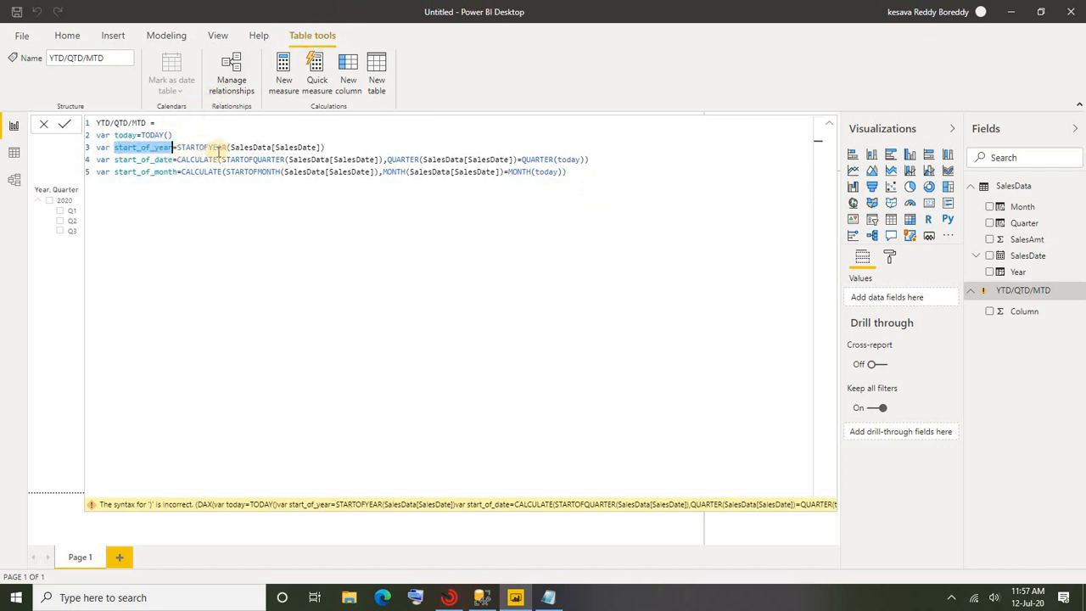
pyautogui.doubleClick(123, 159)
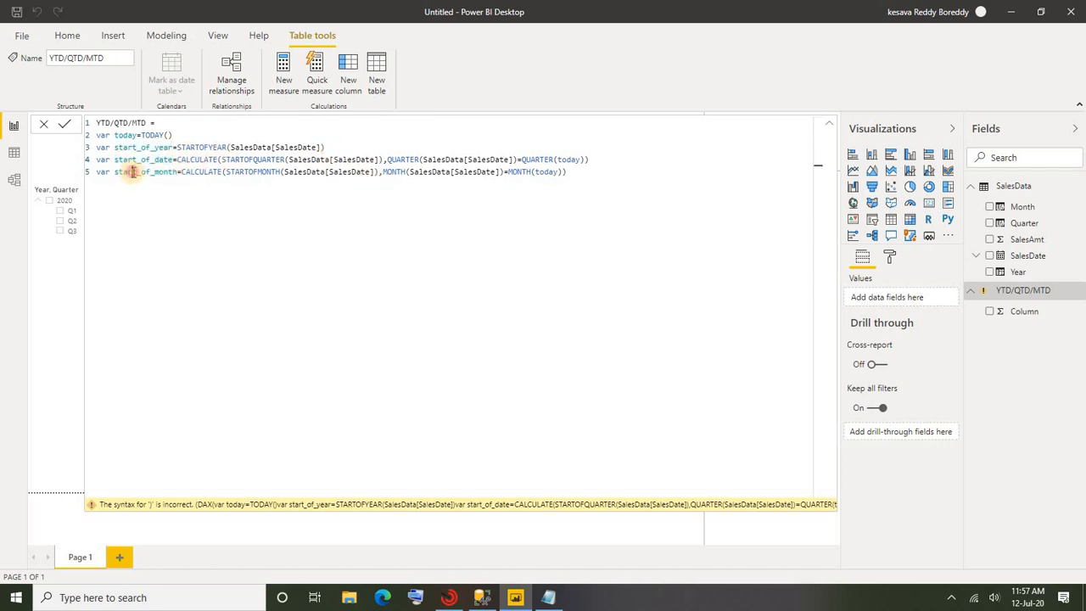
pyautogui.doubleClick(136, 172)
# - Add the line var finalResult= below the start_of_month variable, followed by a new line for its expression
pyautogui.click(582, 172)
pyautogui.press('Return')
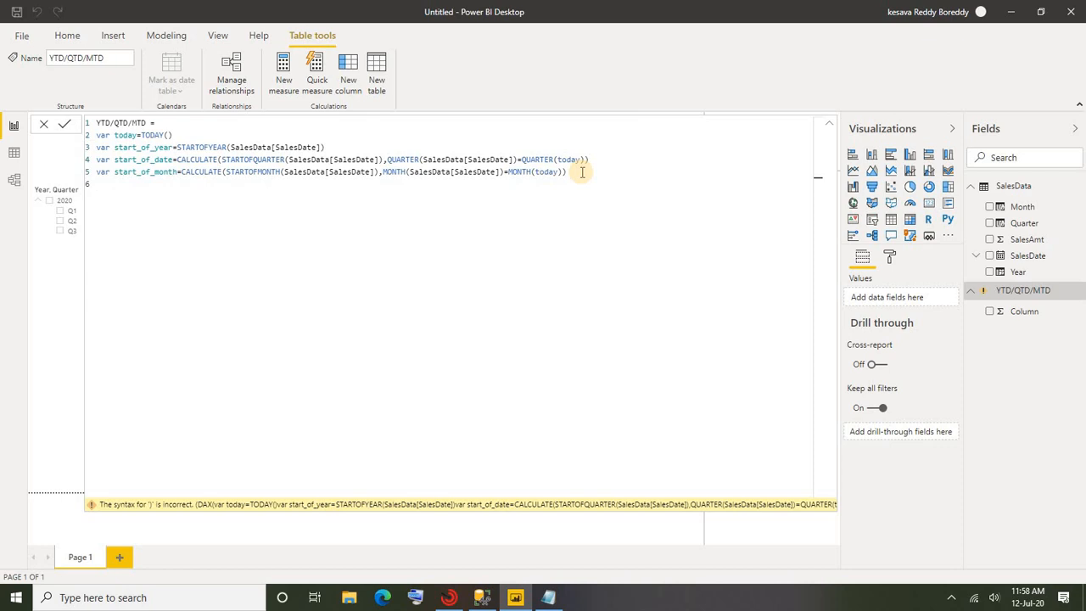
pyautogui.write('var finalResult=')
pyautogui.press('Return')
pyautogui.click(97, 123)
pyautogui.moveTo(117, 121); pyautogui.dragTo(160, 123)
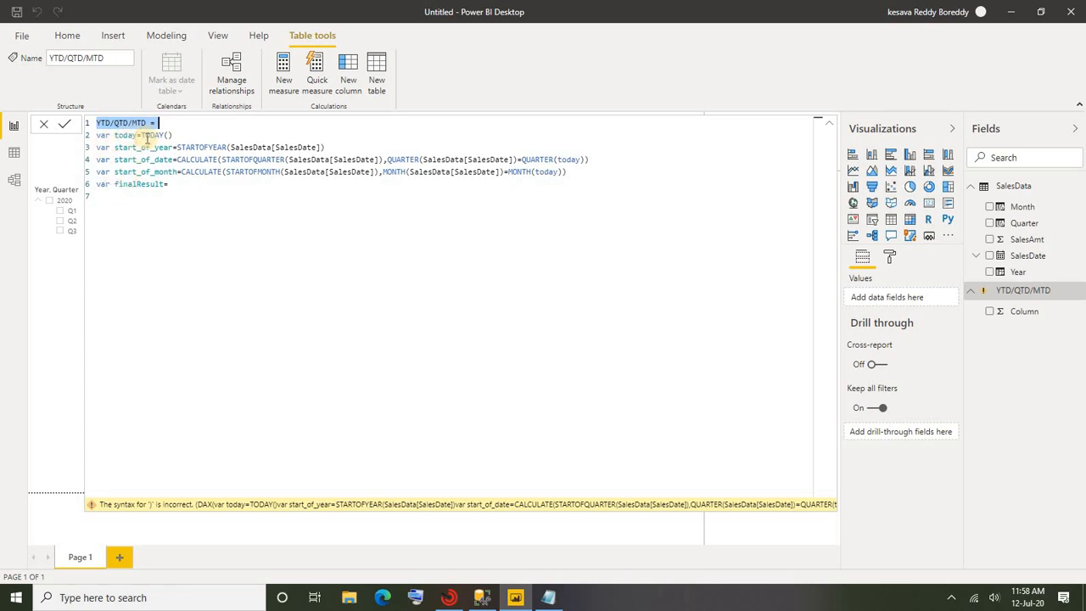
# - Begin the finalResult expression with a UNION whose first table is an ADDCOLUMNS function, followed by a line break
pyautogui.click(121, 207)
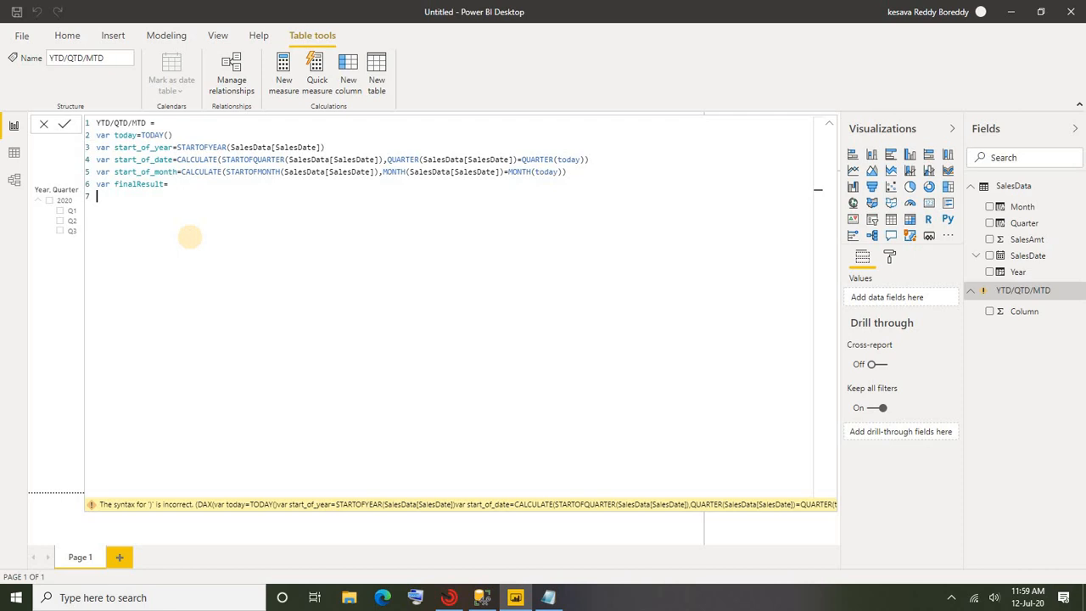
pyautogui.write('un')
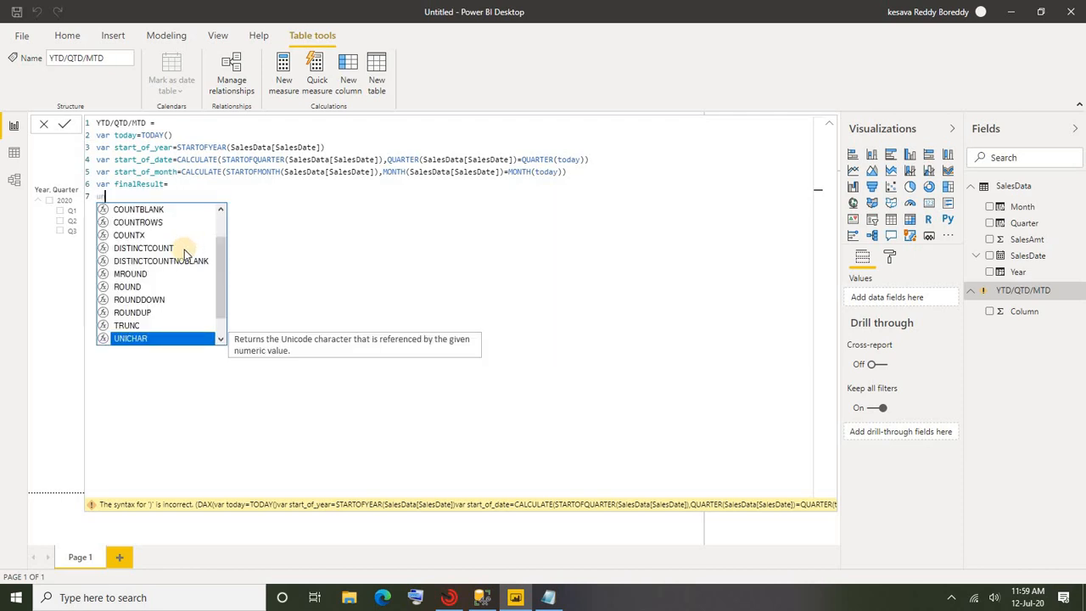
pyautogui.write('io')
pyautogui.press('Tab')
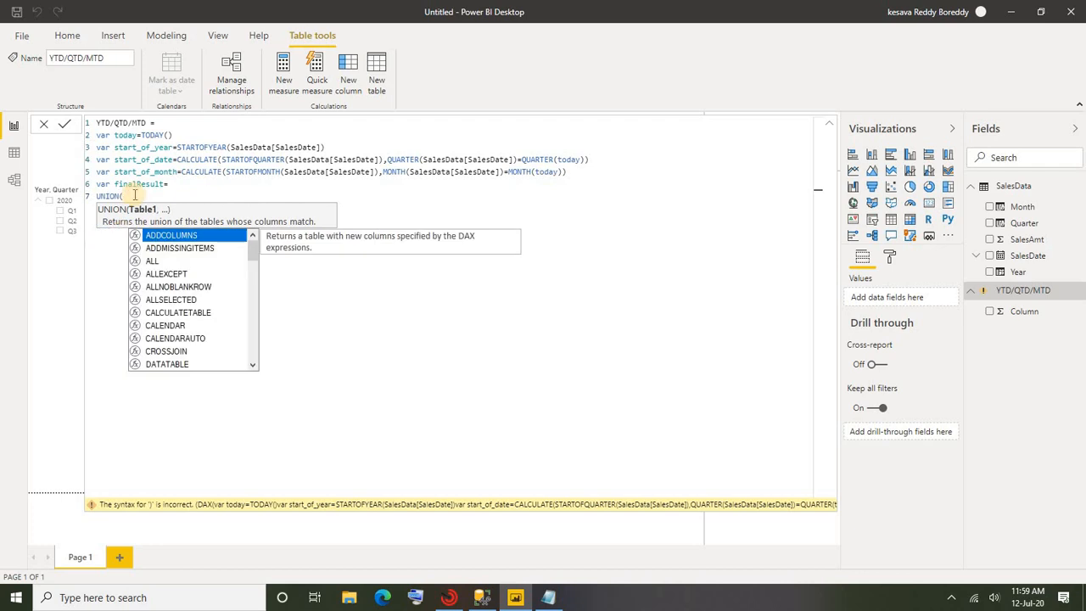
pyautogui.press('Tab')
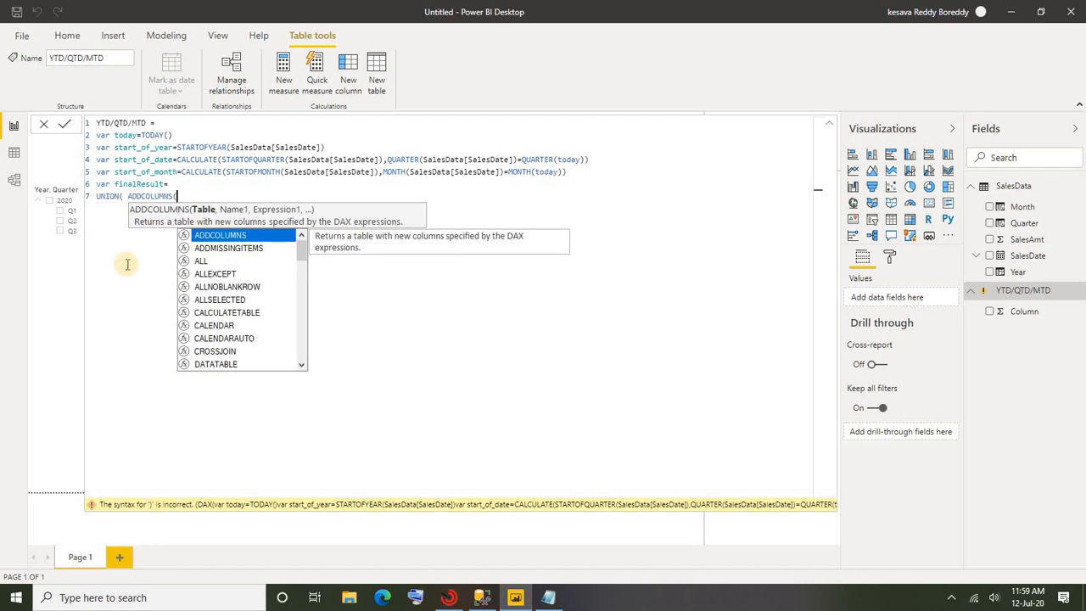
pyautogui.hotkey('shift', 'Return')
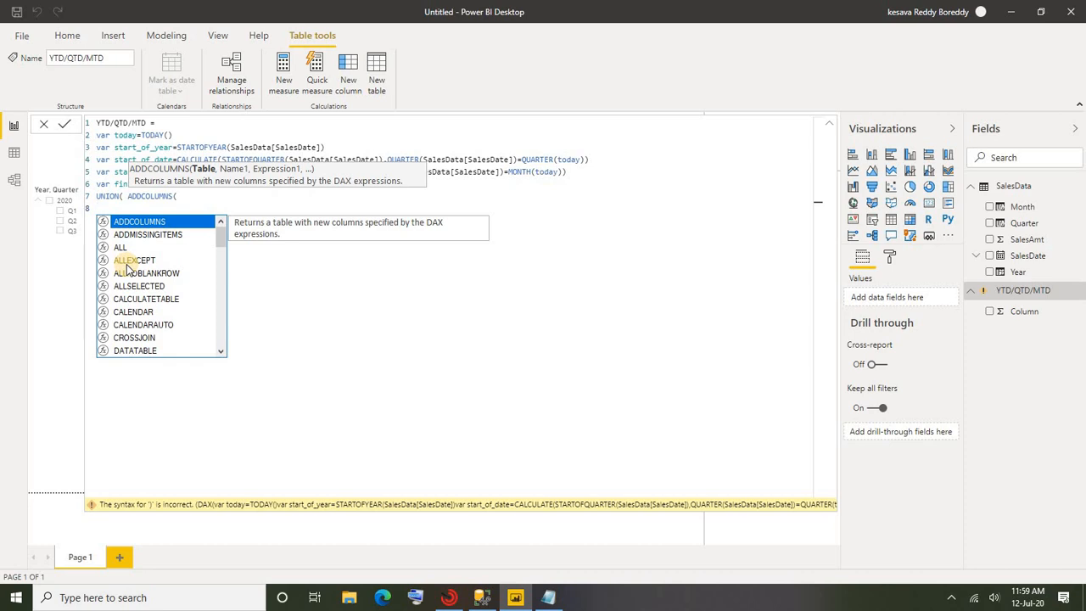
# - Enter CALENDAR(start_of_year,today) as the table argument of ADDCOLUMNS
pyautogui.write('cal')
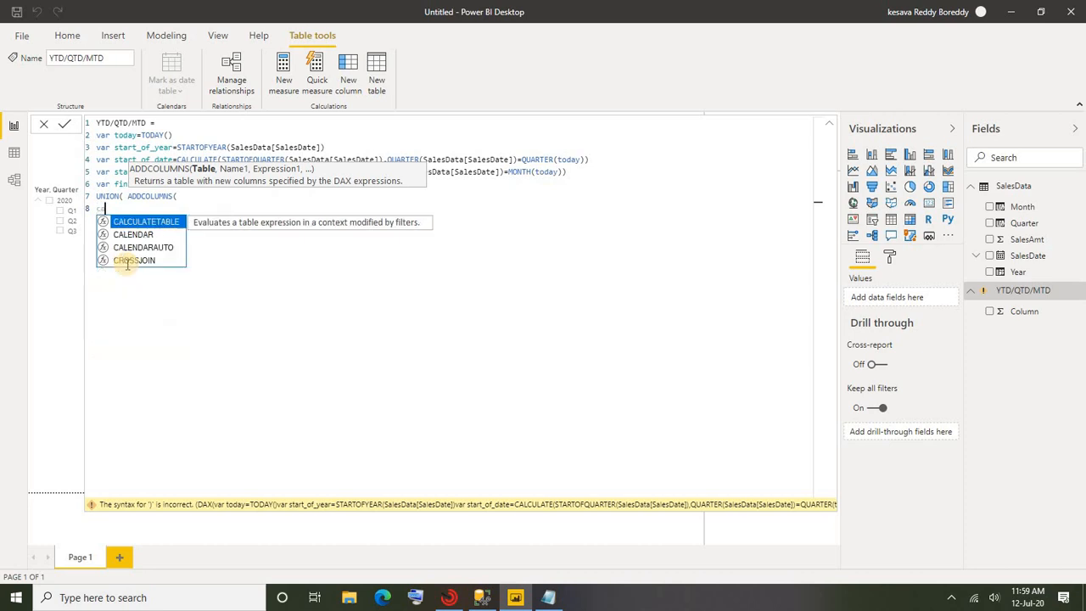
pyautogui.click(134, 235)
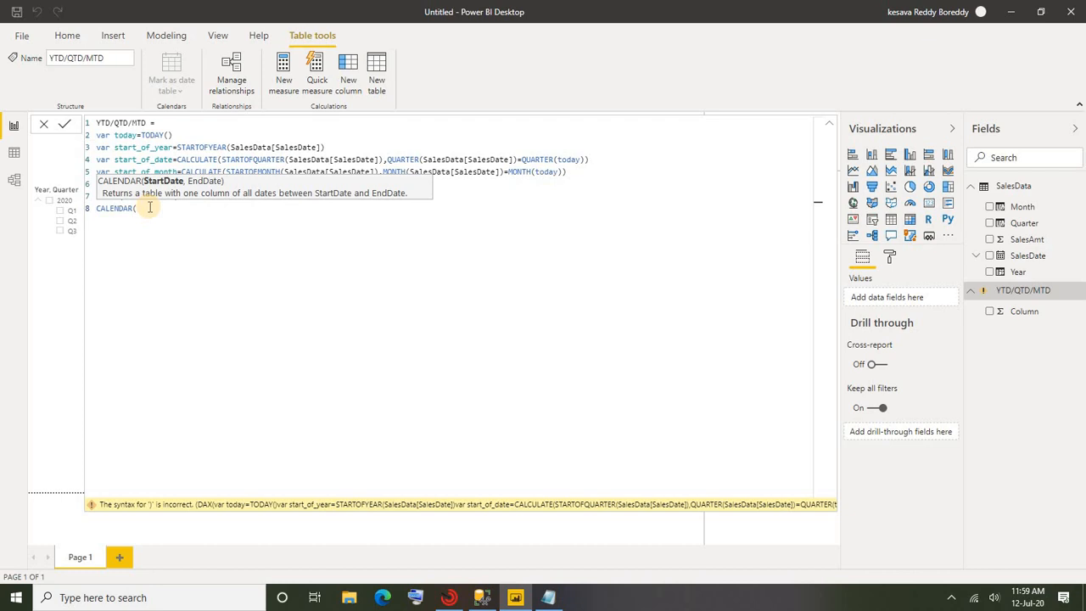
pyautogui.write('sta')
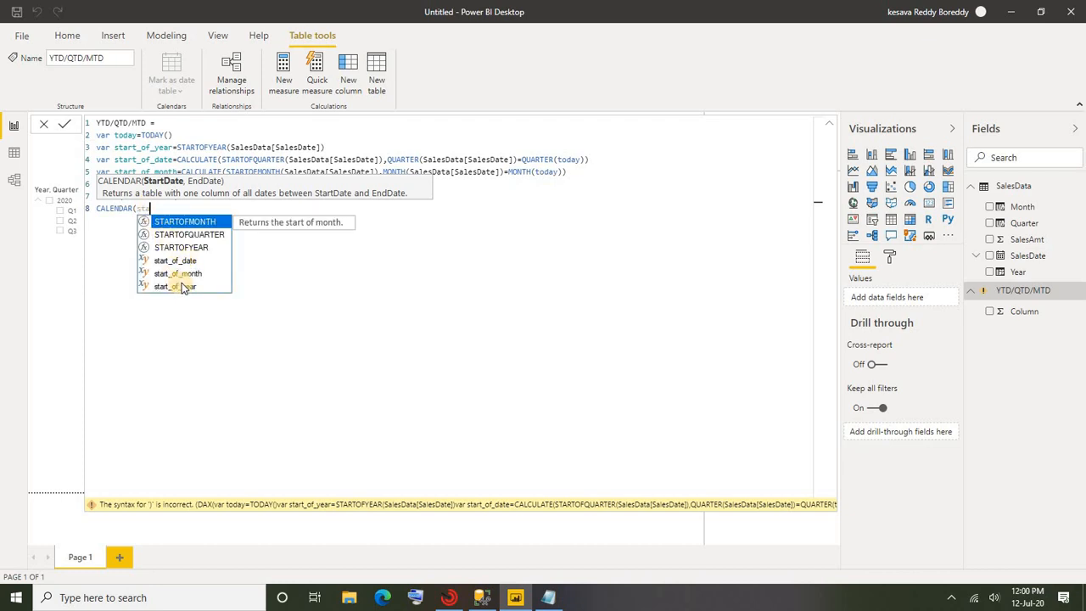
pyautogui.doubleClick(174, 287)
pyautogui.write(',')
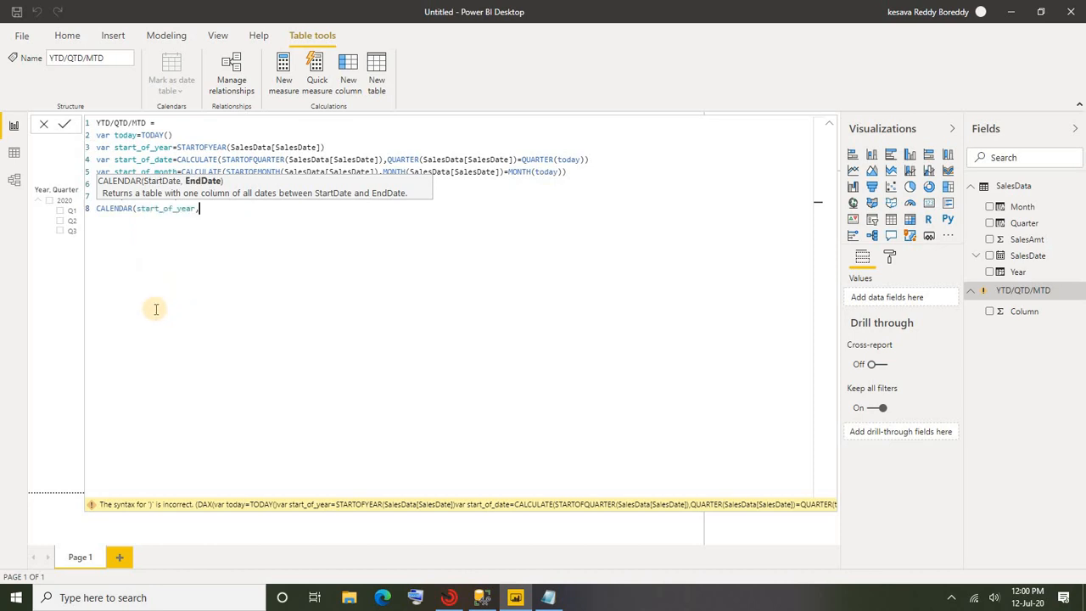
pyautogui.write('t')
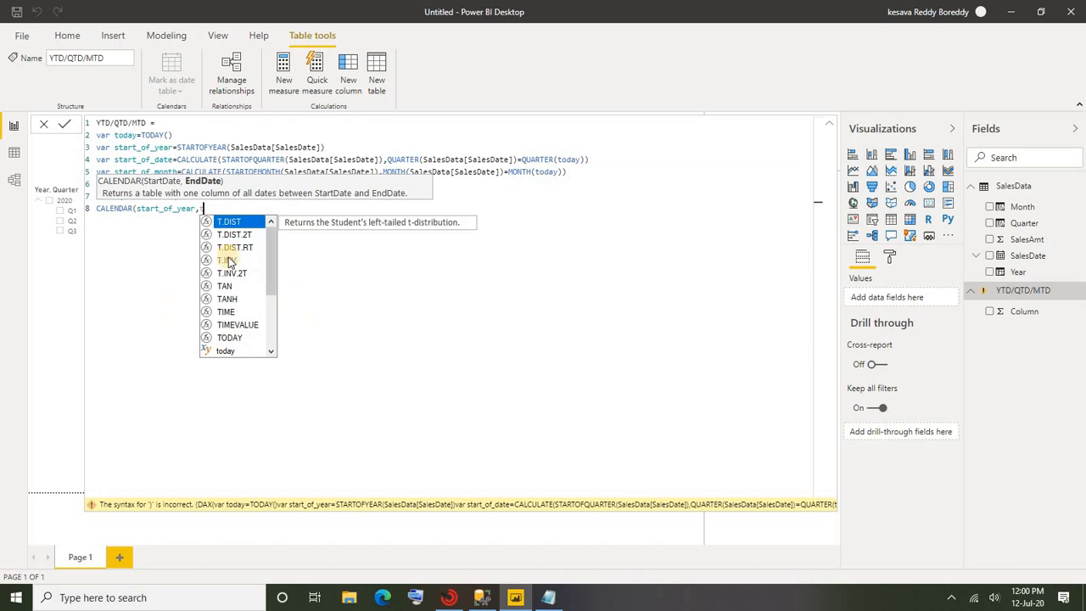
pyautogui.click(234, 350)
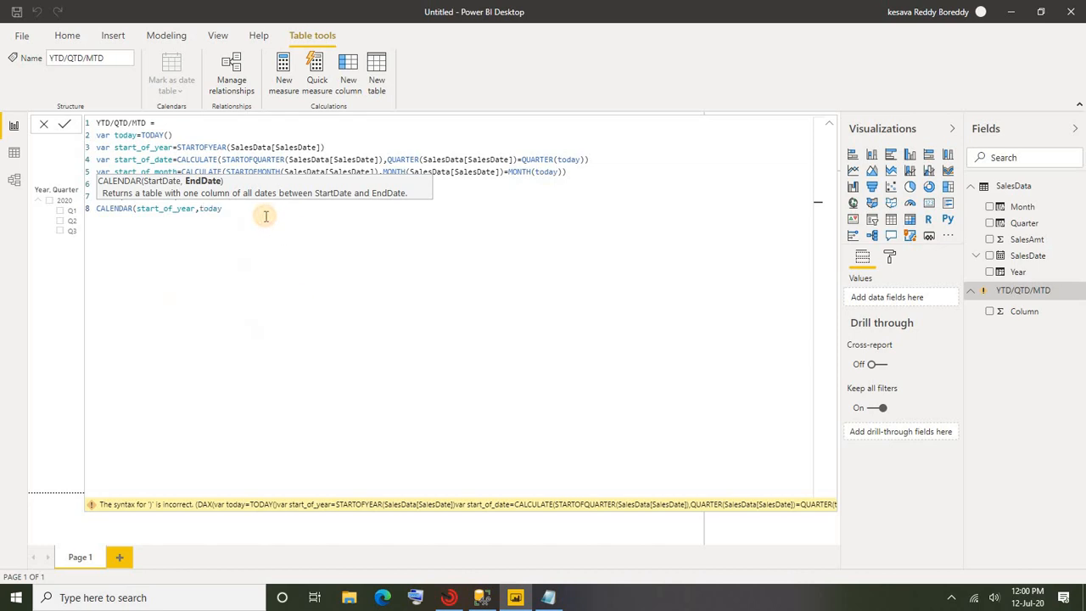
pyautogui.write('),')
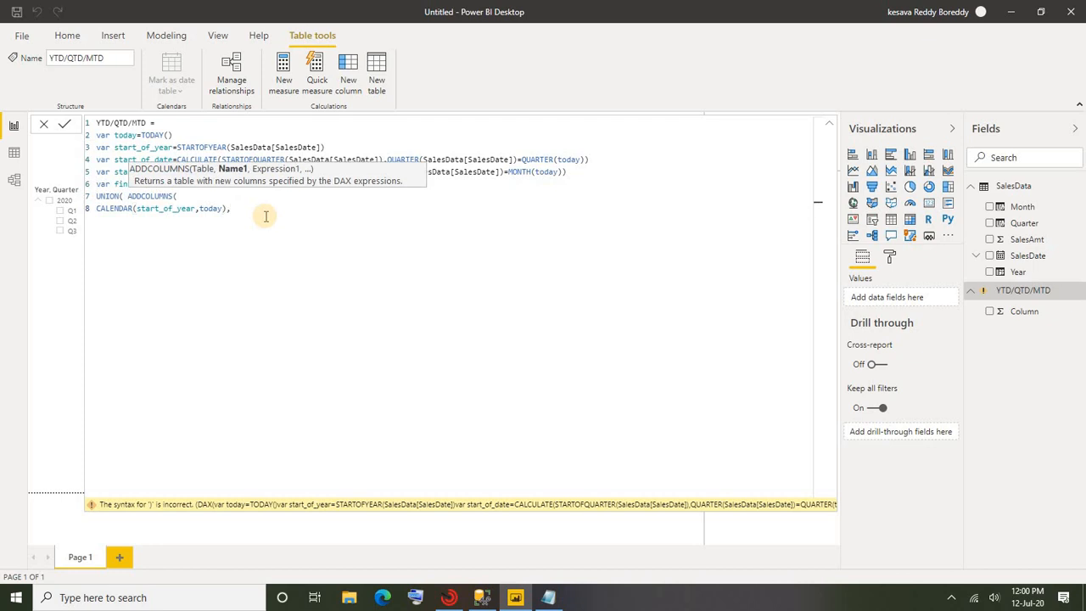
# - Add a "Selection" column with the value "YTD" on an indented line and close the ADDCOLUMNS function
pyautogui.click(265, 216)
pyautogui.hotkey('shift', 'Return')
pyautogui.press('Tab')
pyautogui.write('"SSales')
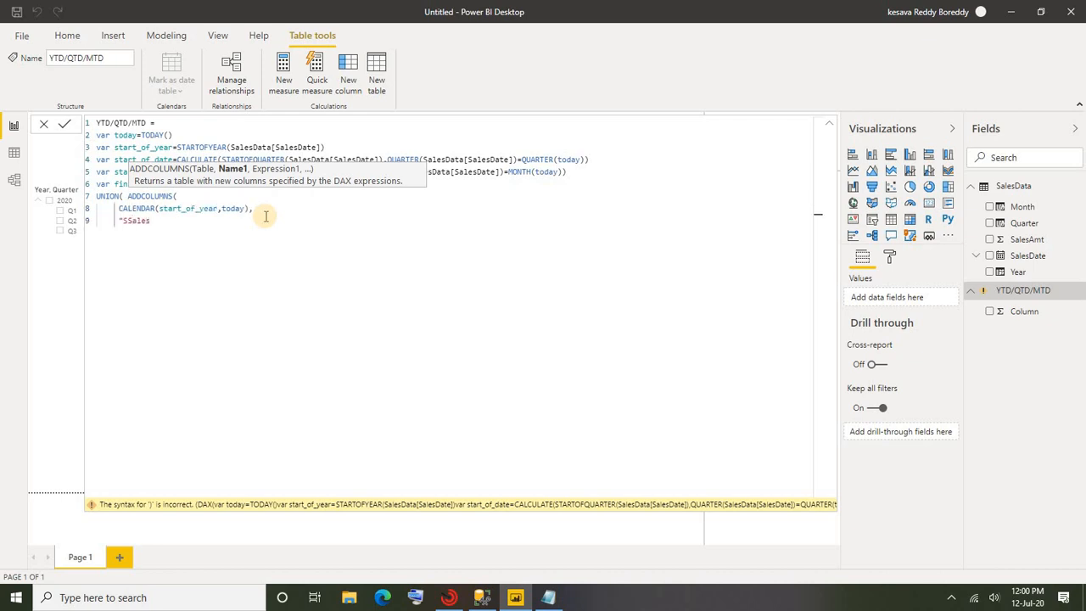
pyautogui.press('BackSpace')
pyautogui.press('BackSpace')
pyautogui.press('BackSpace')
pyautogui.press('BackSpace')
pyautogui.press('BackSpace')
pyautogui.press('BackSpace')
pyautogui.write('Selection","')
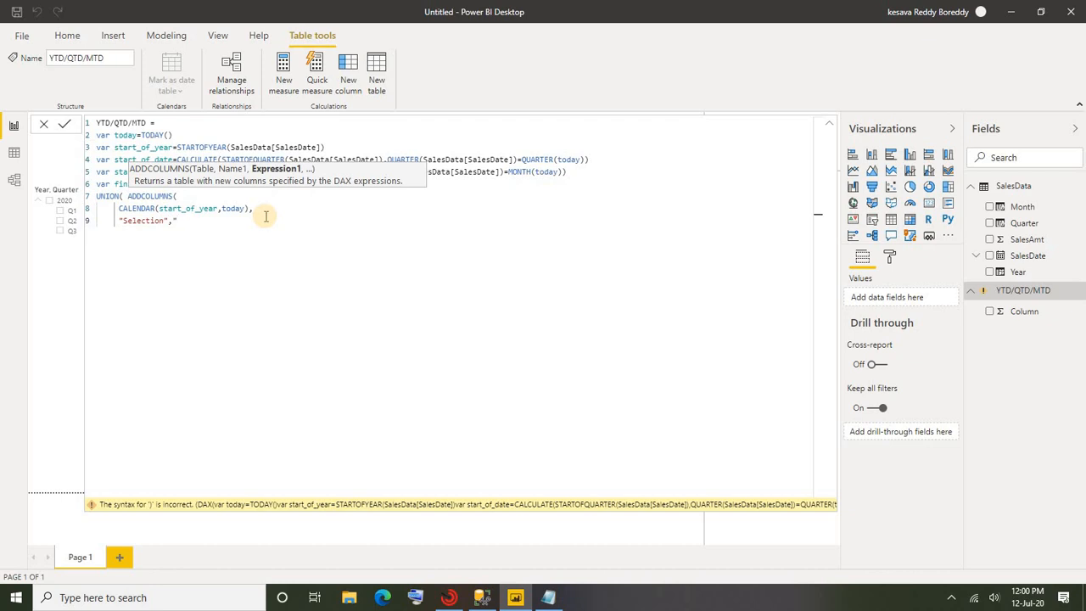
pyautogui.write('YTD"')
pyautogui.press('Return')
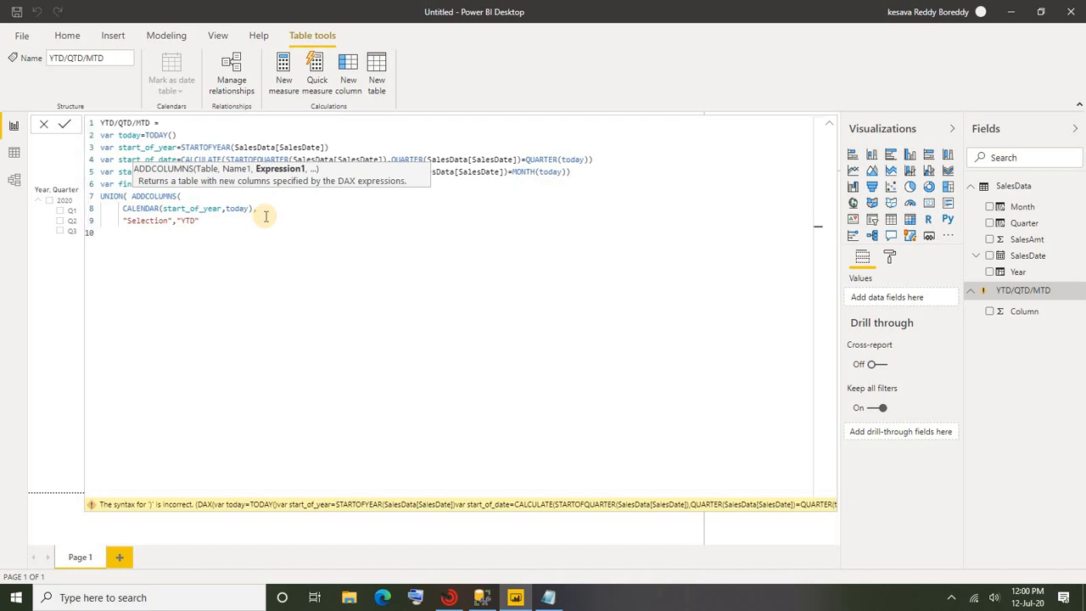
pyautogui.write(')')
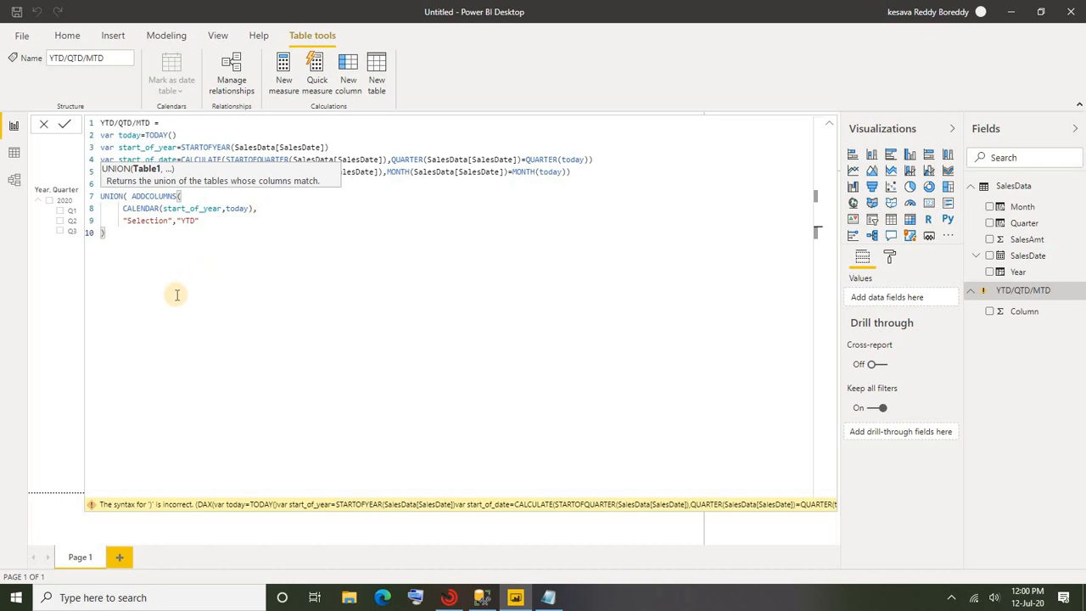
# - Duplicate the YTD ADDCOLUMNS block below itself as the second table in the UNION, separated by a comma
pyautogui.click(131, 264)
pyautogui.moveTo(132, 264); pyautogui.dragTo(125, 196)
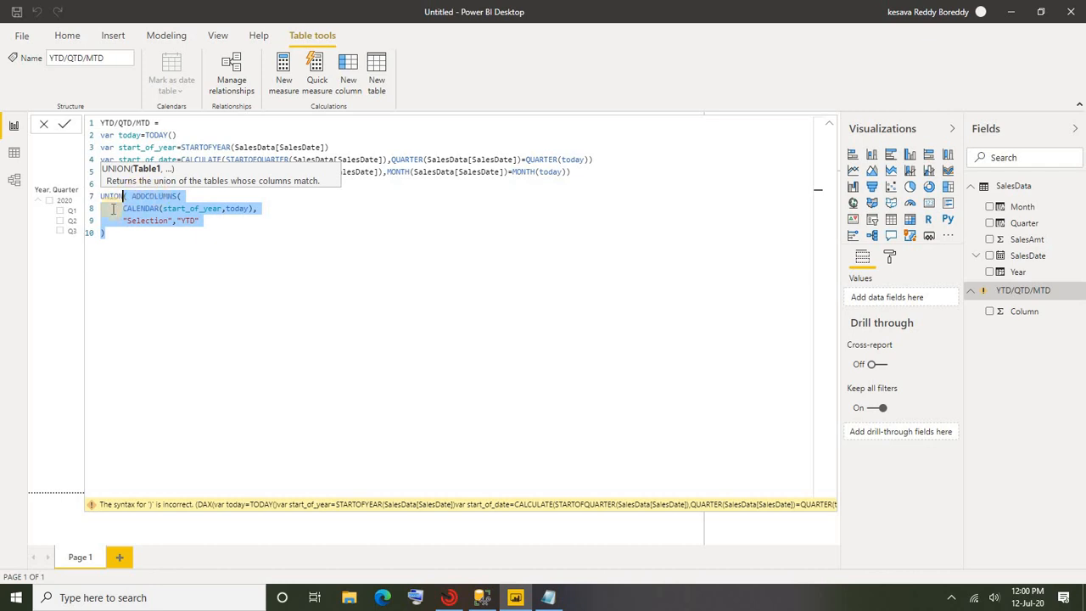
pyautogui.hotkey('ctrl', 'c')
pyautogui.click(121, 244)
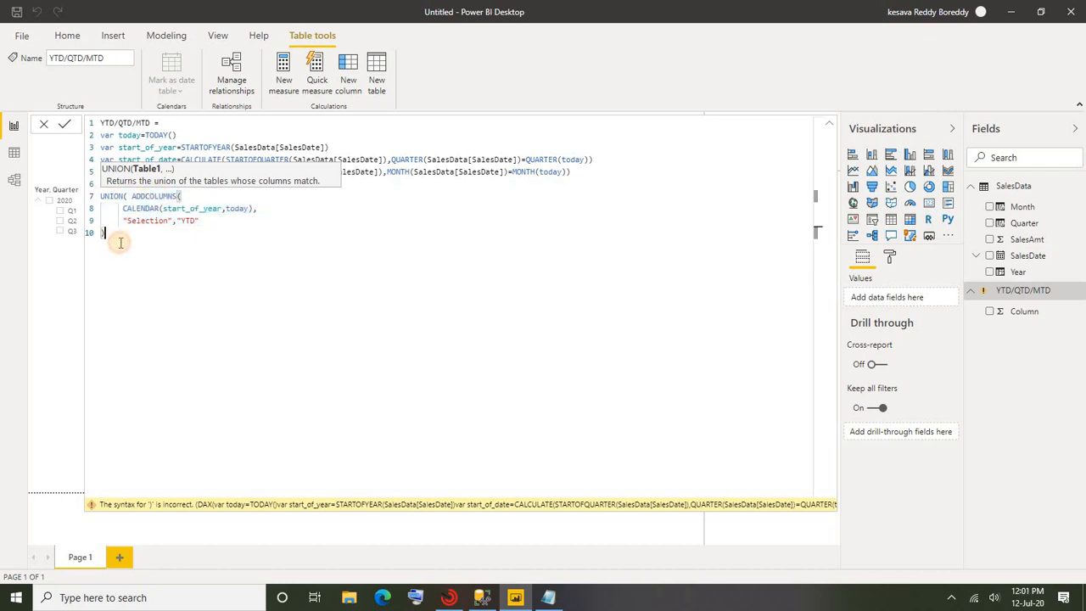
pyautogui.write(',')
pyautogui.press('Return')
pyautogui.hotkey('ctrl', 'v')
pyautogui.press('Return')
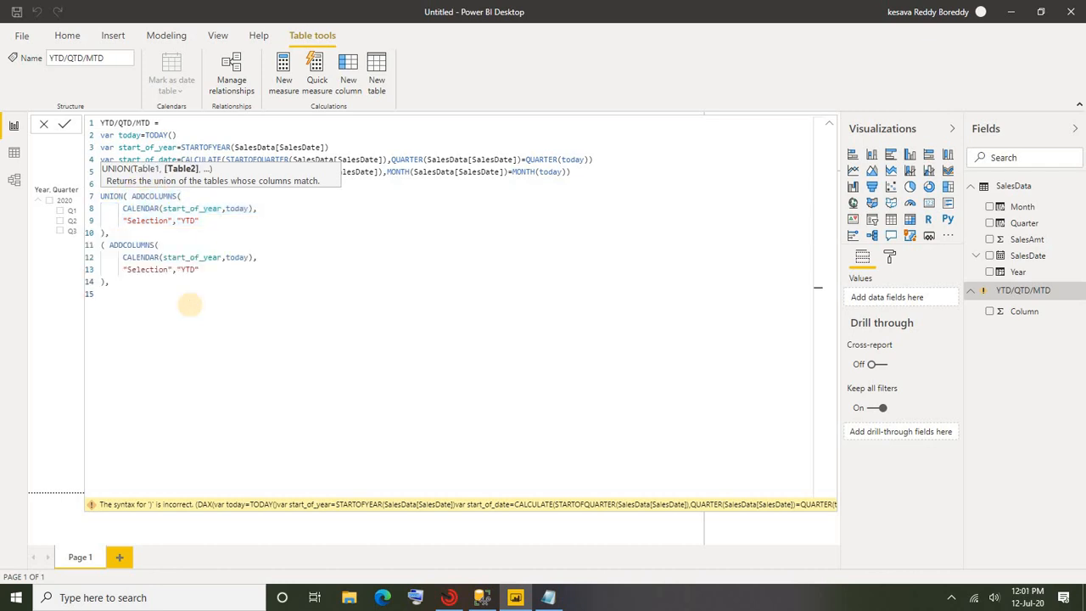
# - Add a third copy of the ADDCOLUMNS block below the second one as the last table in the UNION
pyautogui.hotkey('ctrl', 'v')
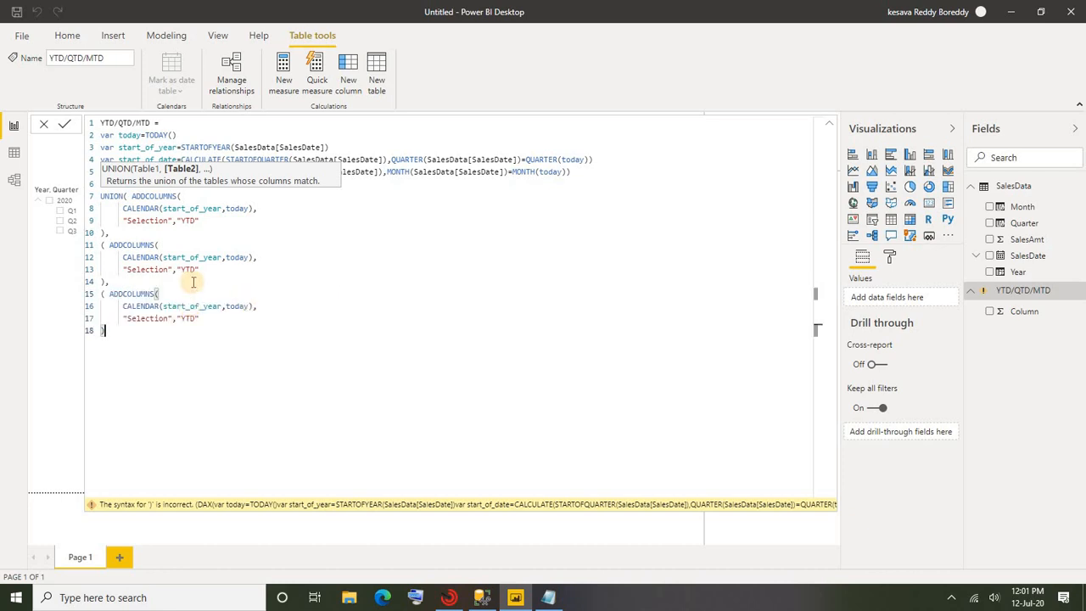
pyautogui.doubleClick(159, 269)
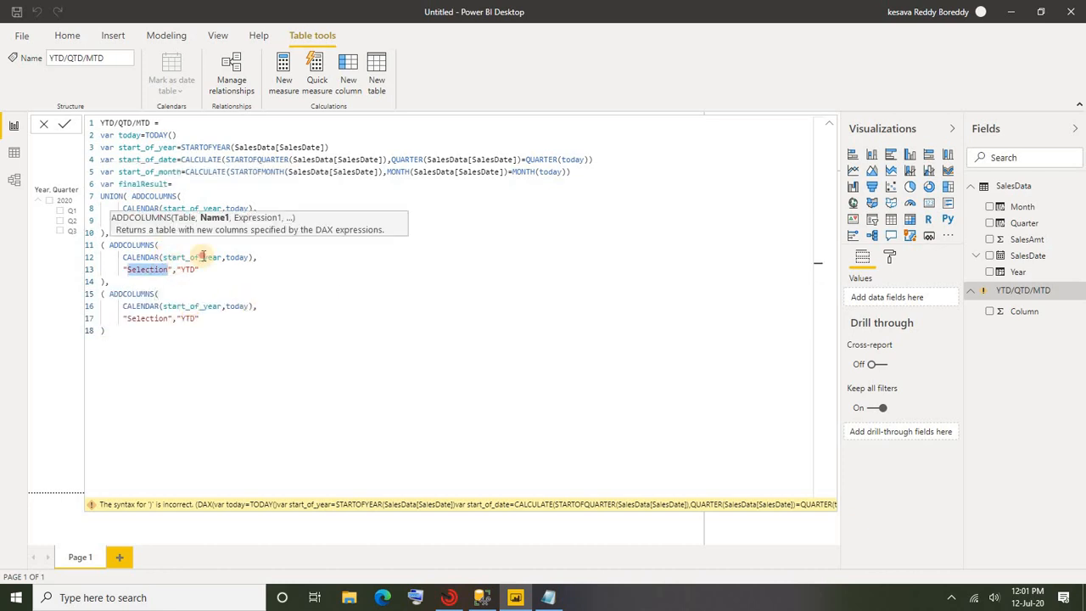
pyautogui.click(245, 284)
pyautogui.doubleClick(189, 257)
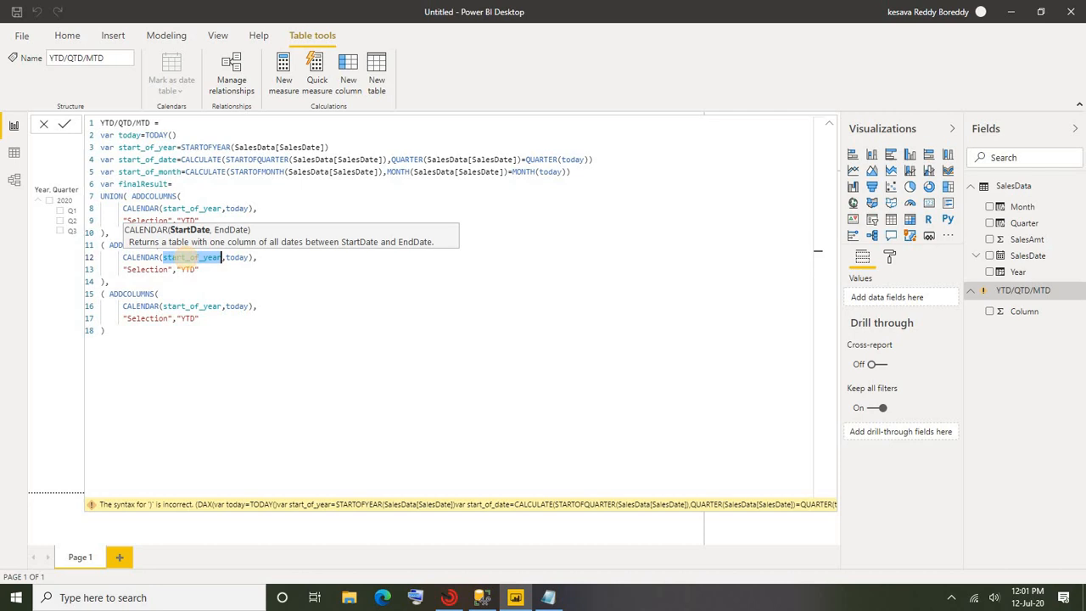
# - Rename the start_of_date variable in its declaration to start_of_quarter
pyautogui.click(175, 160)
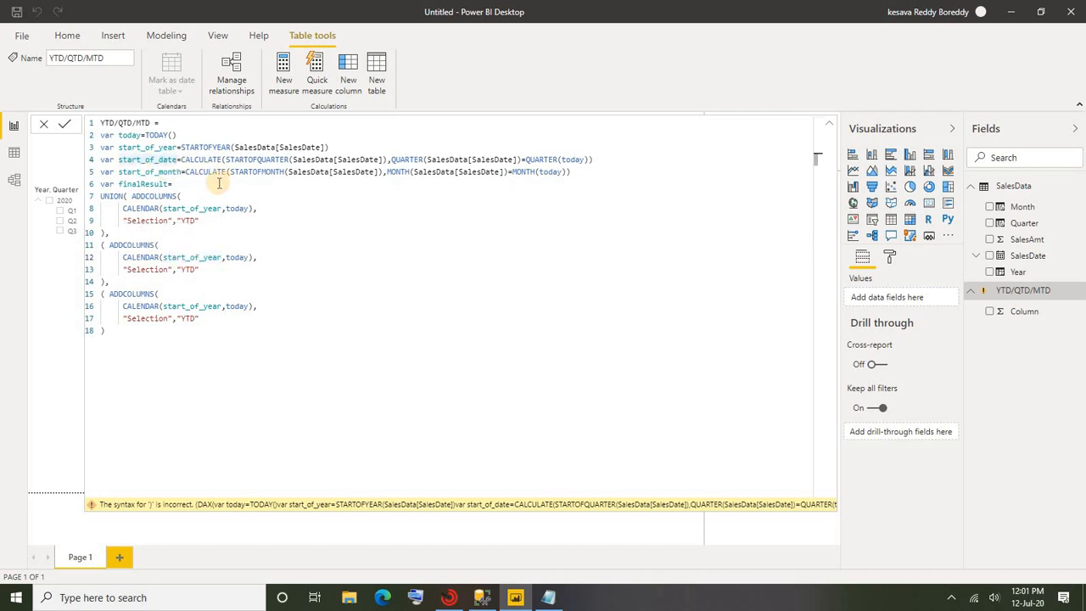
pyautogui.press('BackSpace')
pyautogui.press('BackSpace')
pyautogui.press('BackSpace')
pyautogui.press('BackSpace')
pyautogui.write('q')
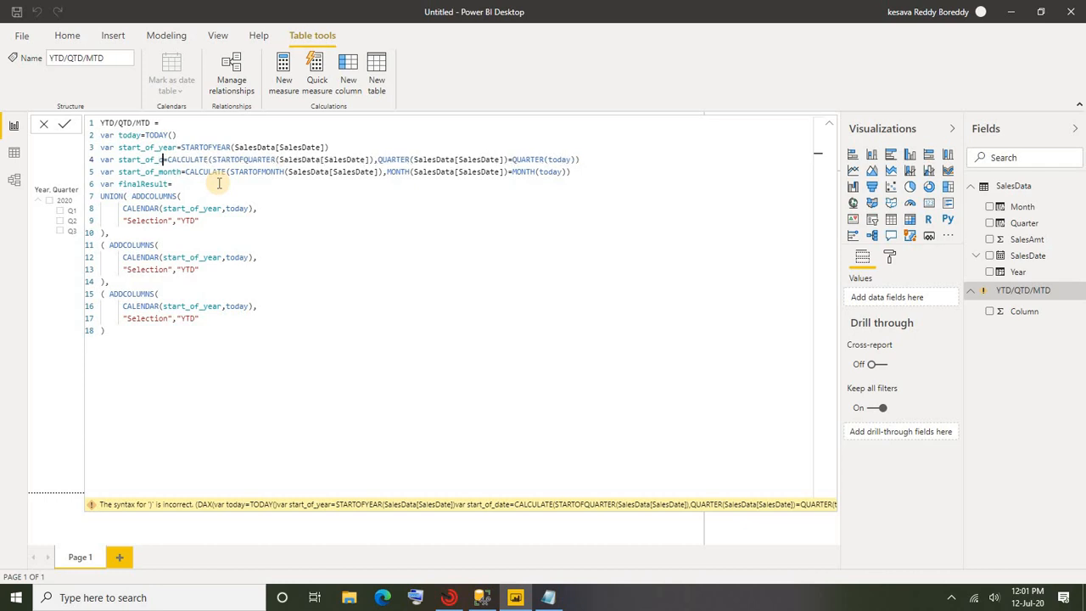
pyautogui.write('uarter')
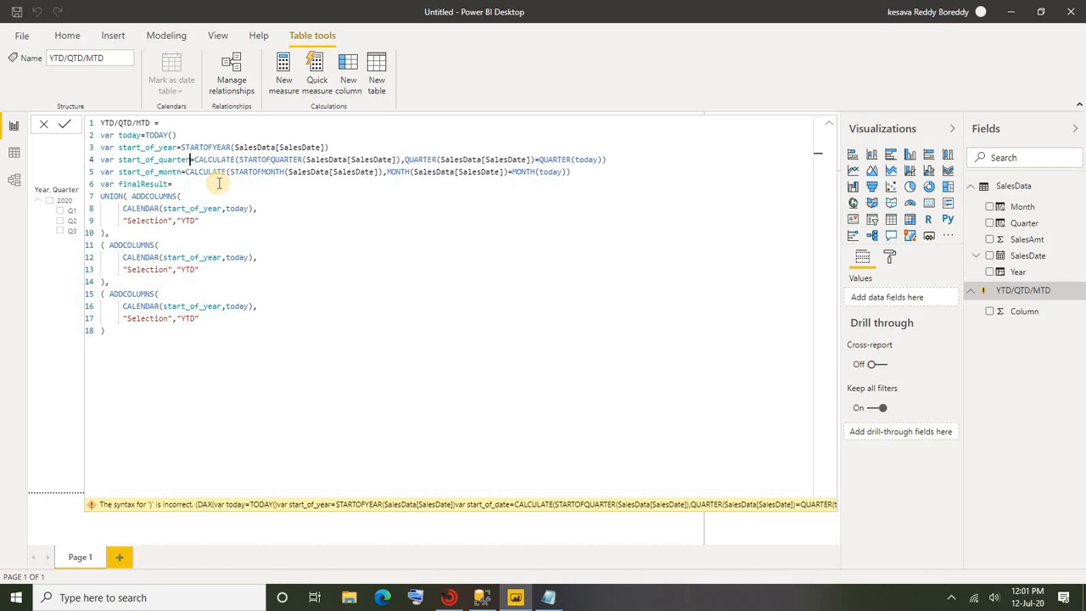
# - Replace the CALENDAR start date in the second ADDCOLUMNS block with start_of_quarter
pyautogui.doubleClick(142, 160)
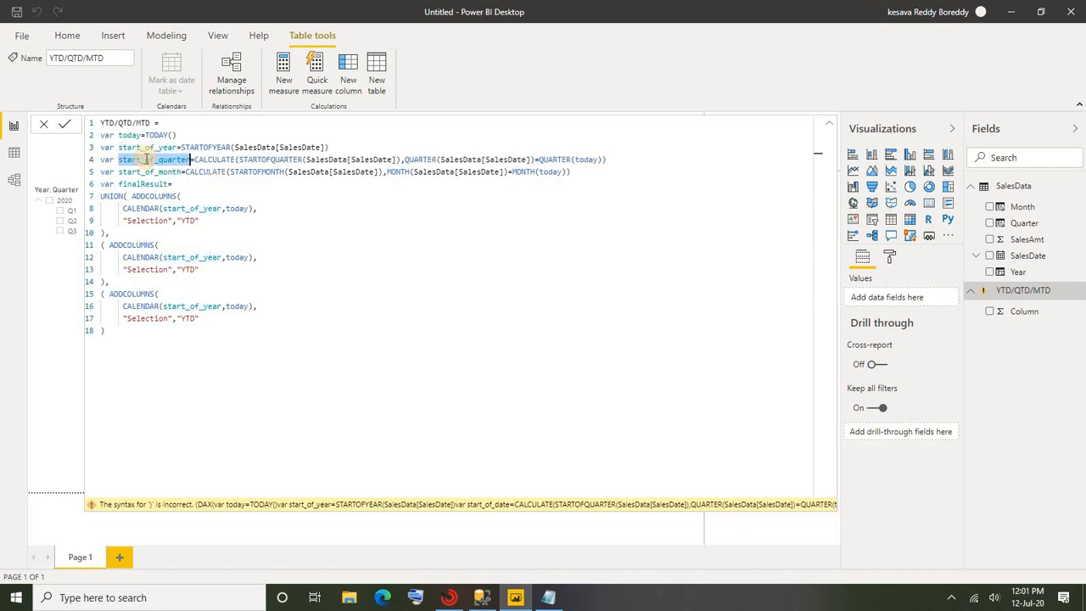
pyautogui.doubleClick(193, 258)
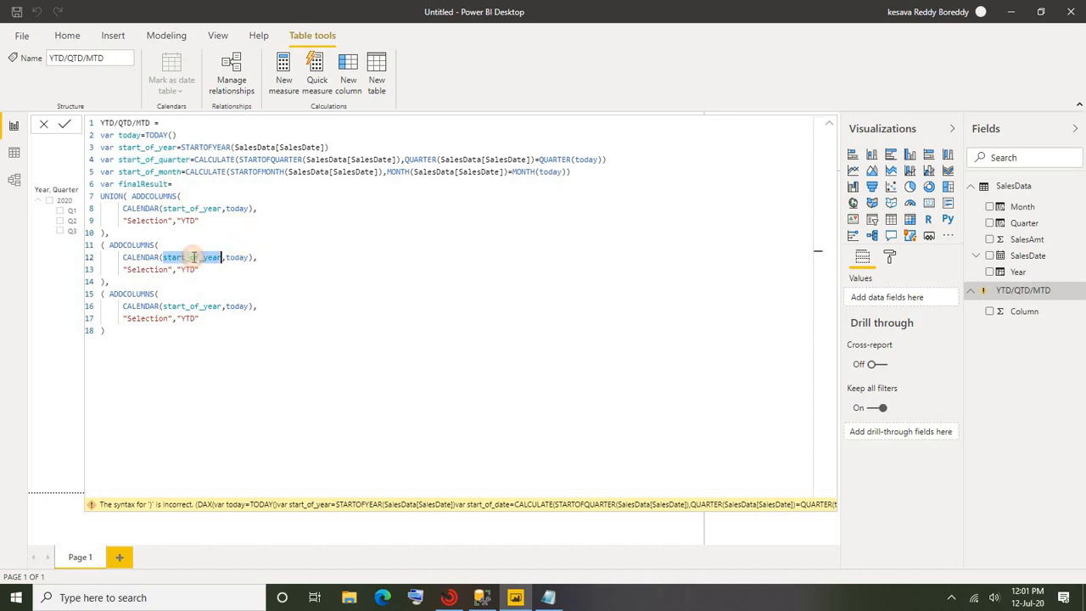
pyautogui.hotkey('ctrl', 'v')
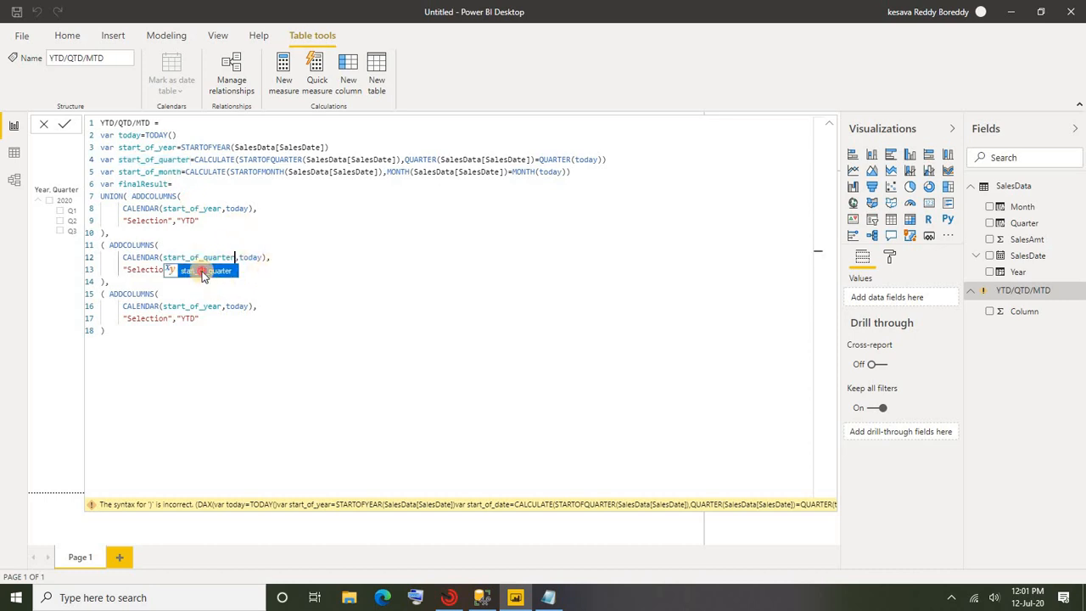
# - Replace the CALENDAR start date in the third ADDCOLUMNS block with start_of_month
pyautogui.doubleClick(182, 307)
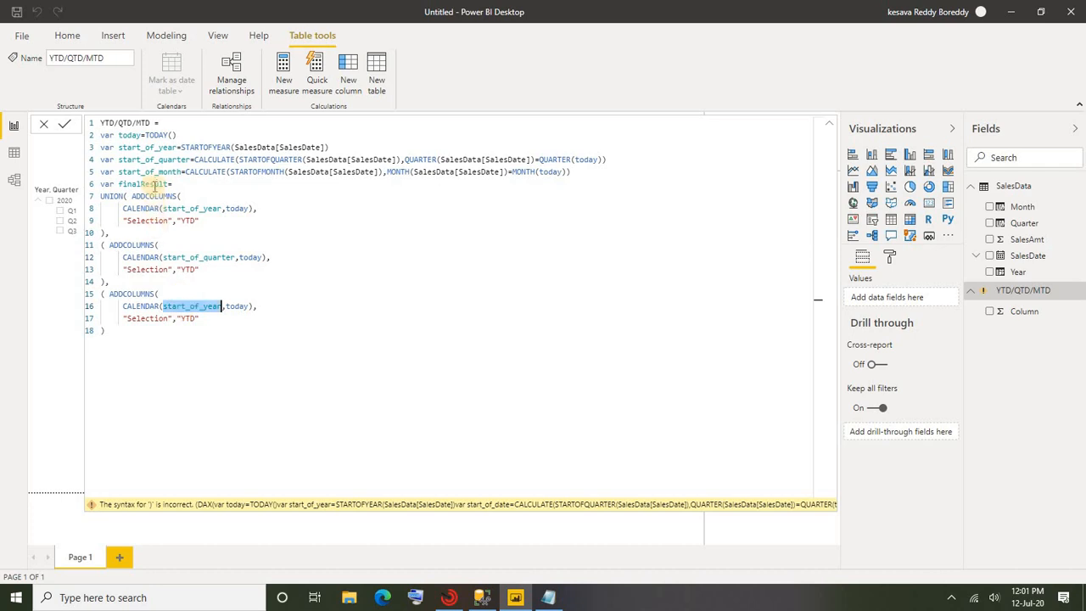
pyautogui.doubleClick(153, 172)
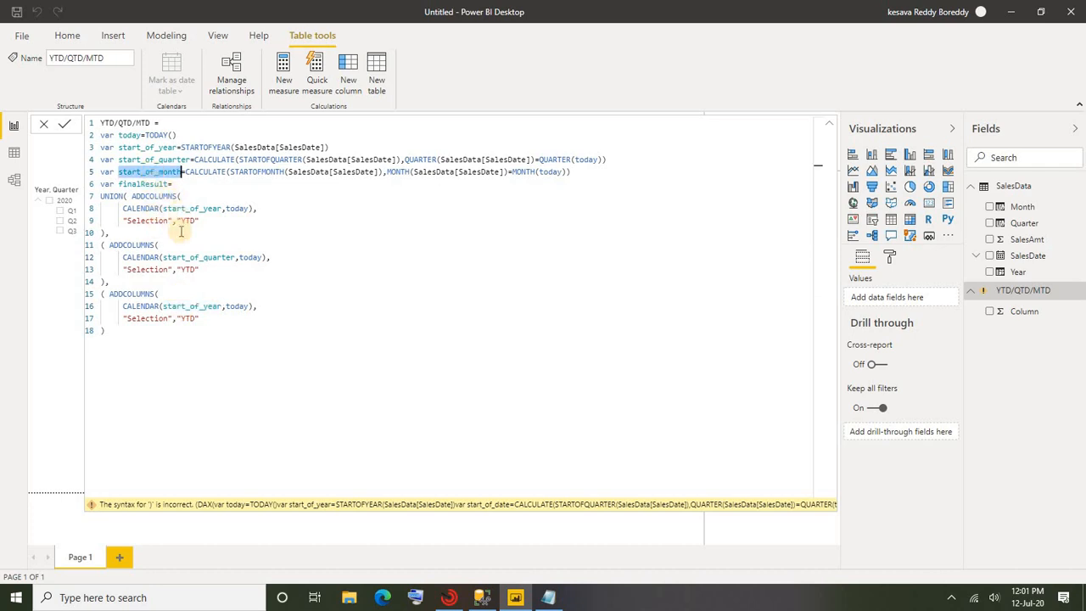
pyautogui.doubleClick(181, 306)
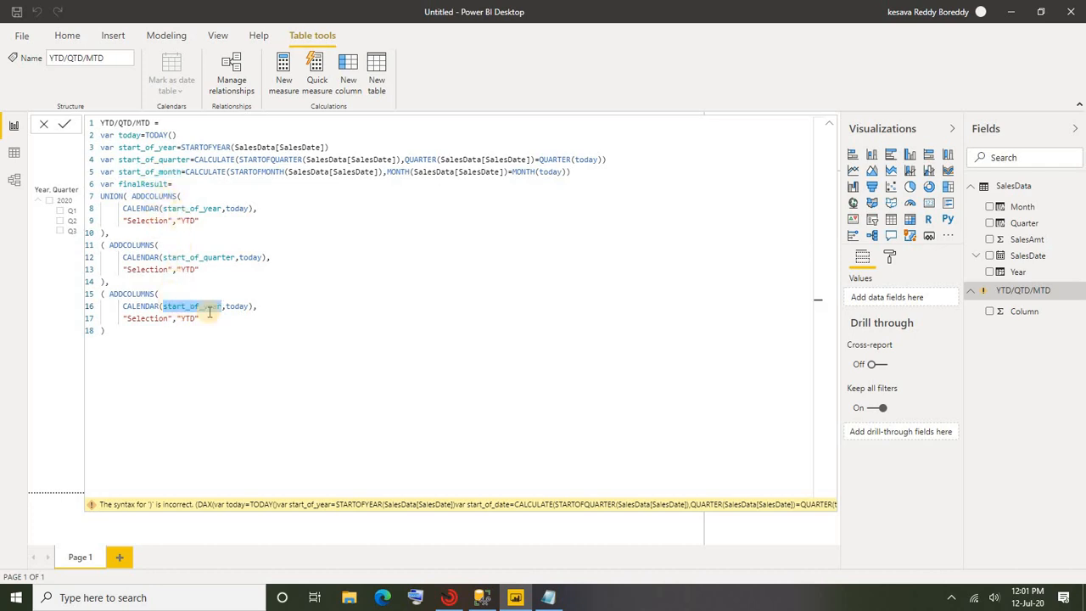
pyautogui.hotkey('ctrl', 'v')
pyautogui.click(271, 307)
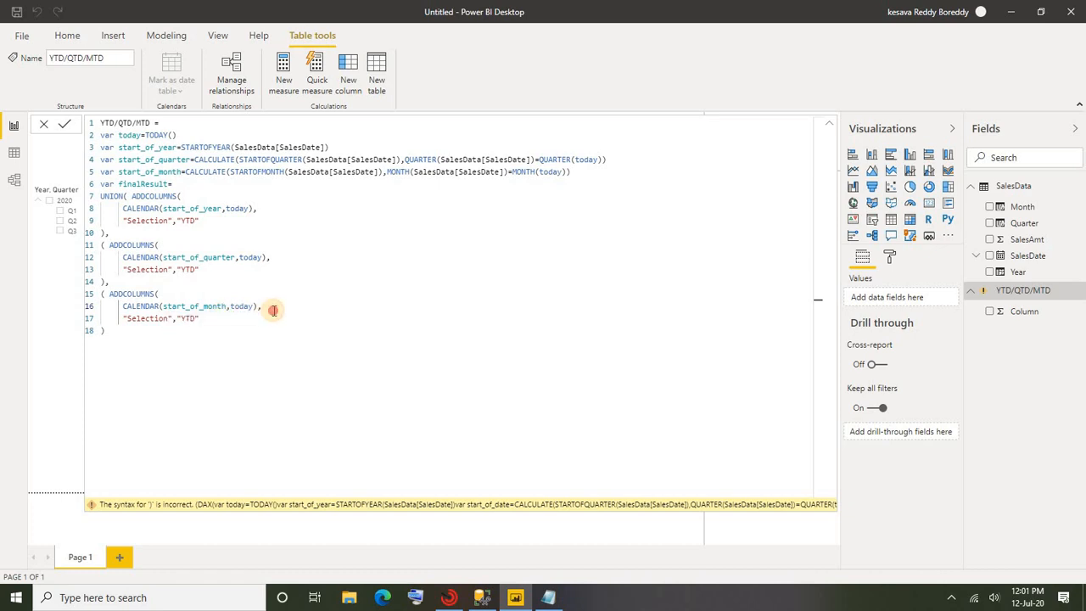
# - Set the "Selection" value to "QTD" in the second ADDCOLUMNS block and "MTD" in the third
pyautogui.doubleClick(184, 269)
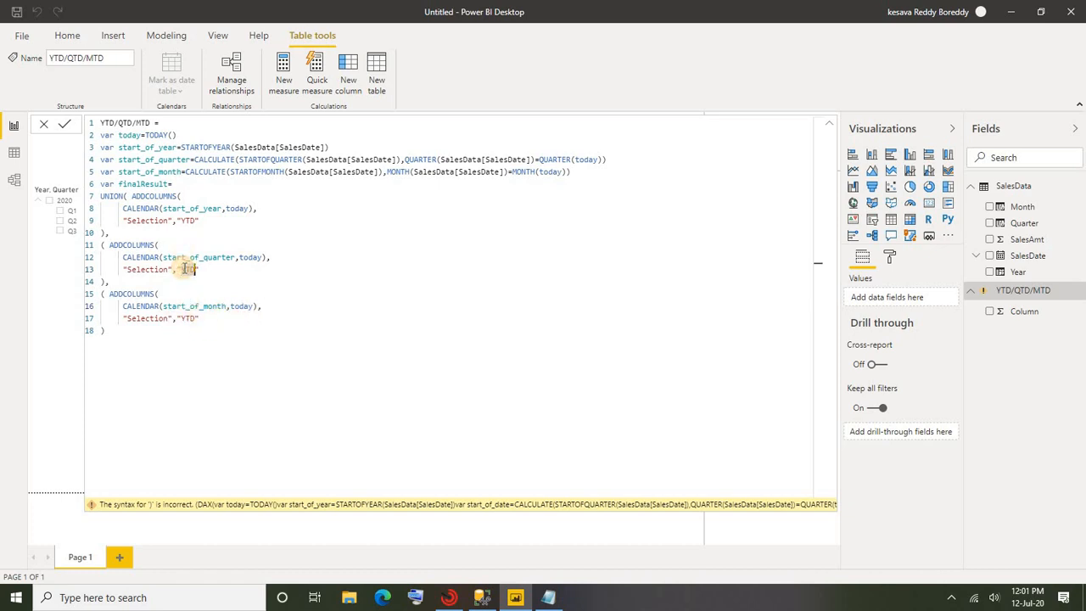
pyautogui.press('BackSpace')
pyautogui.doubleClick(188, 319)
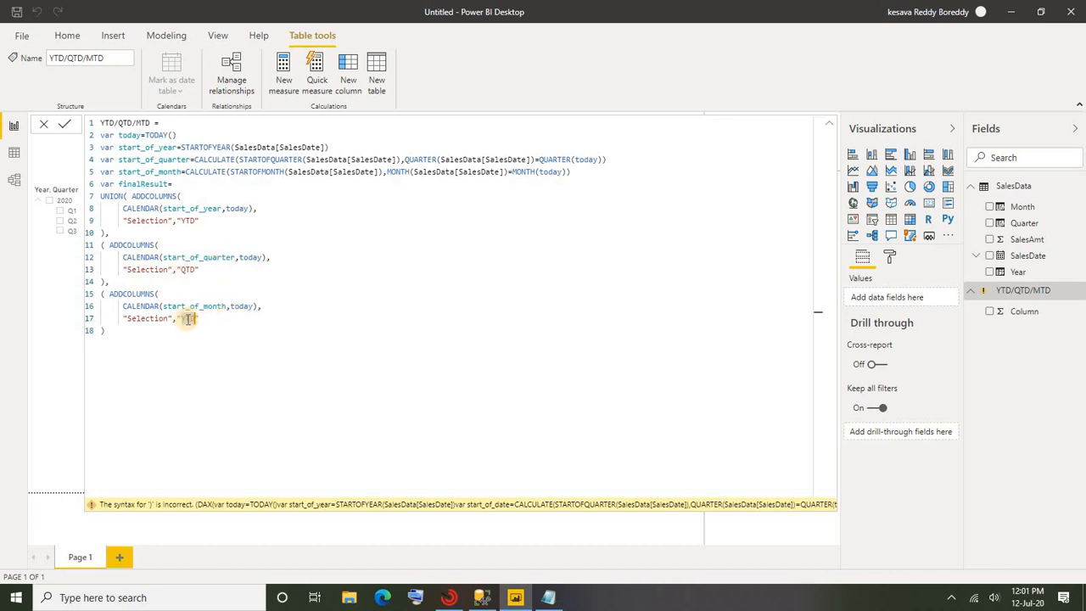
pyautogui.write('MTD')
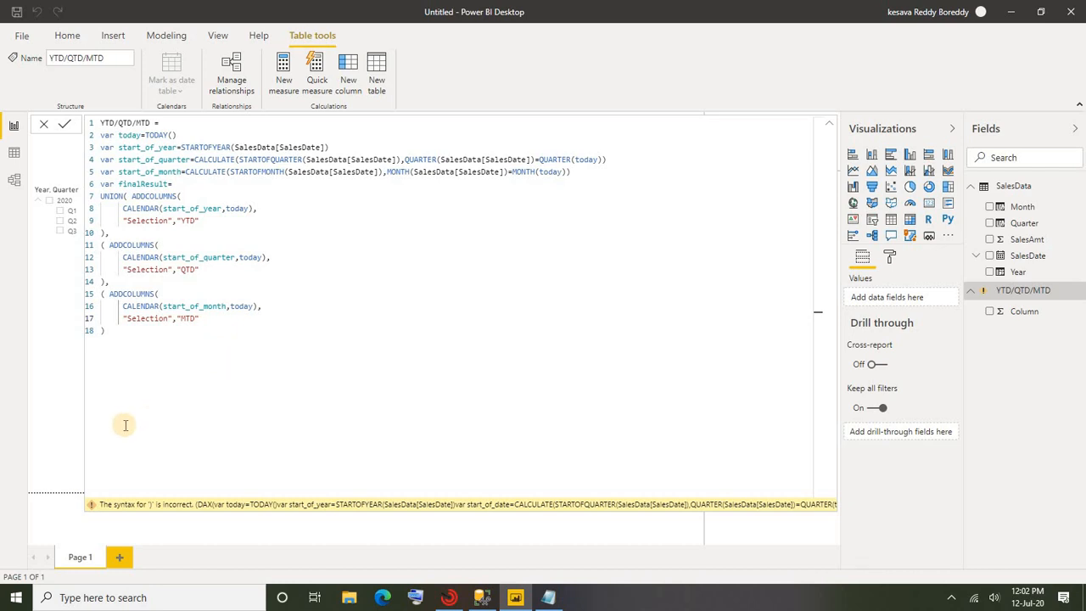
pyautogui.doubleClick(187, 221)
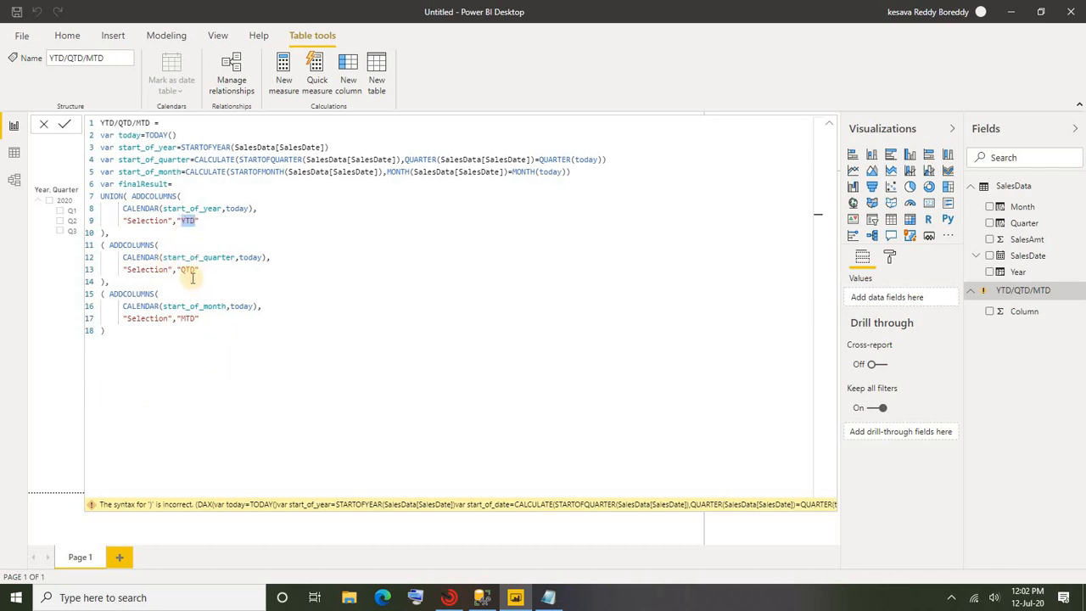
pyautogui.doubleClick(187, 270)
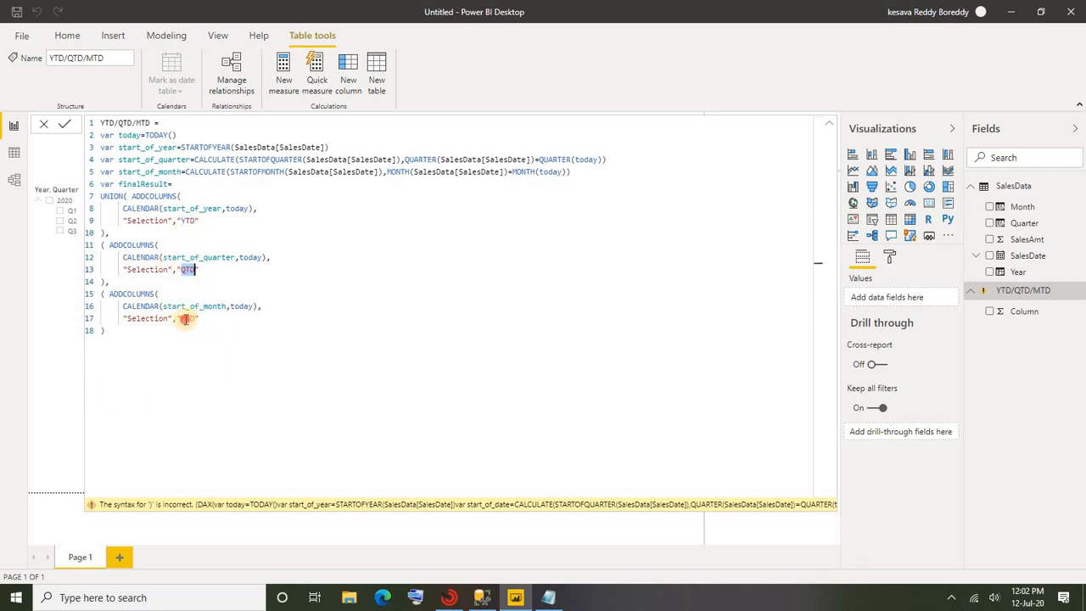
pyautogui.doubleClick(185, 319)
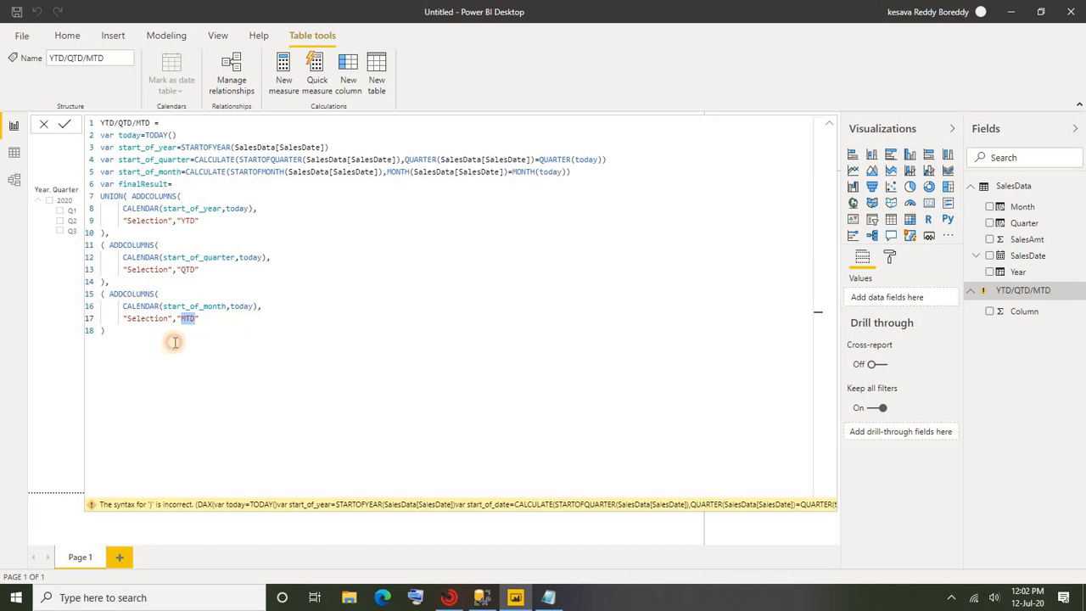
pyautogui.click(211, 335)
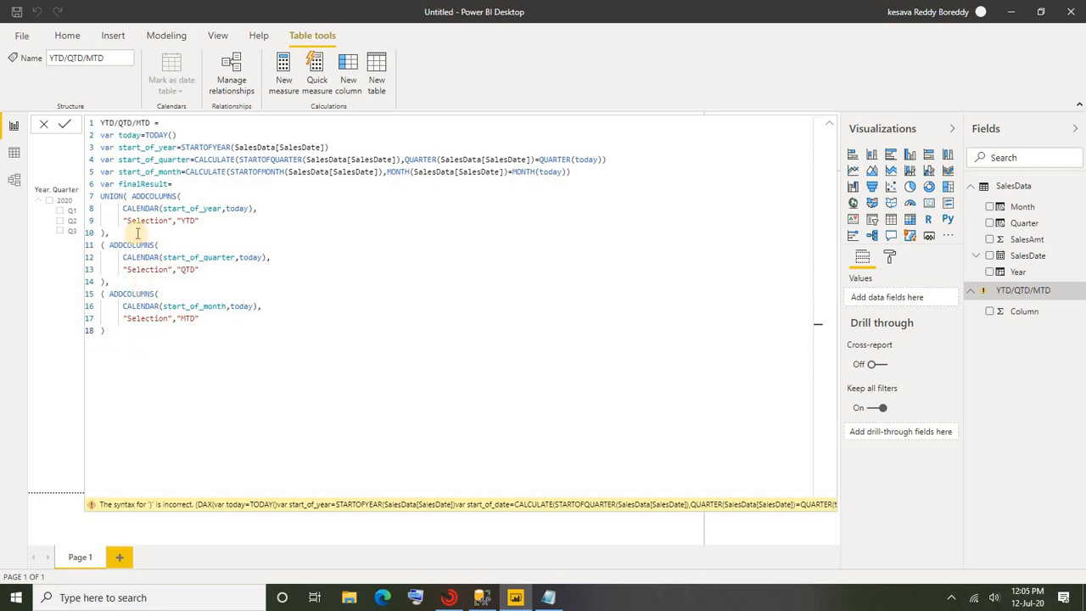
# - Remove the extra opening parentheses before the second and third ADDCOLUMNS, close the UNION with ") return finalResult" and commit the formula
pyautogui.click(149, 183)
pyautogui.doubleClick(149, 184)
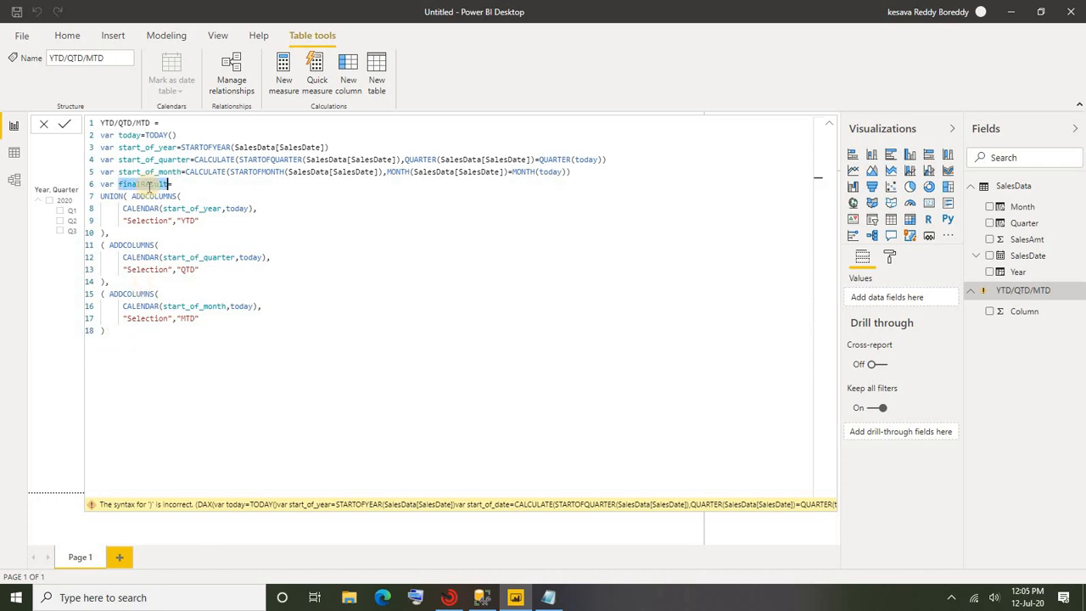
pyautogui.click(124, 342)
pyautogui.press('Return')
pyautogui.write(') return finalResult')
pyautogui.click(232, 353)
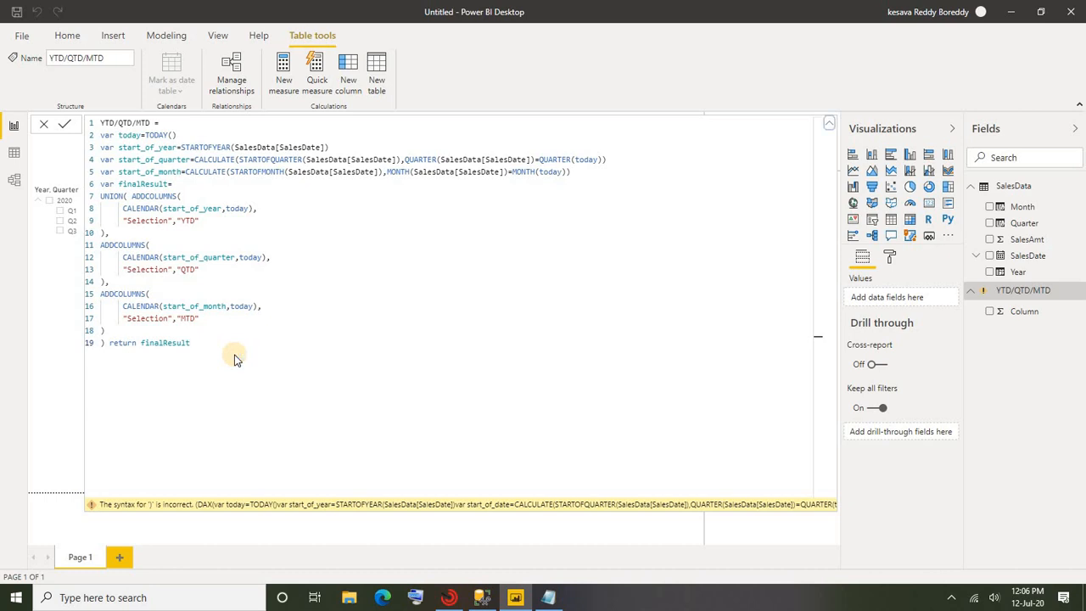
pyautogui.press('Return')
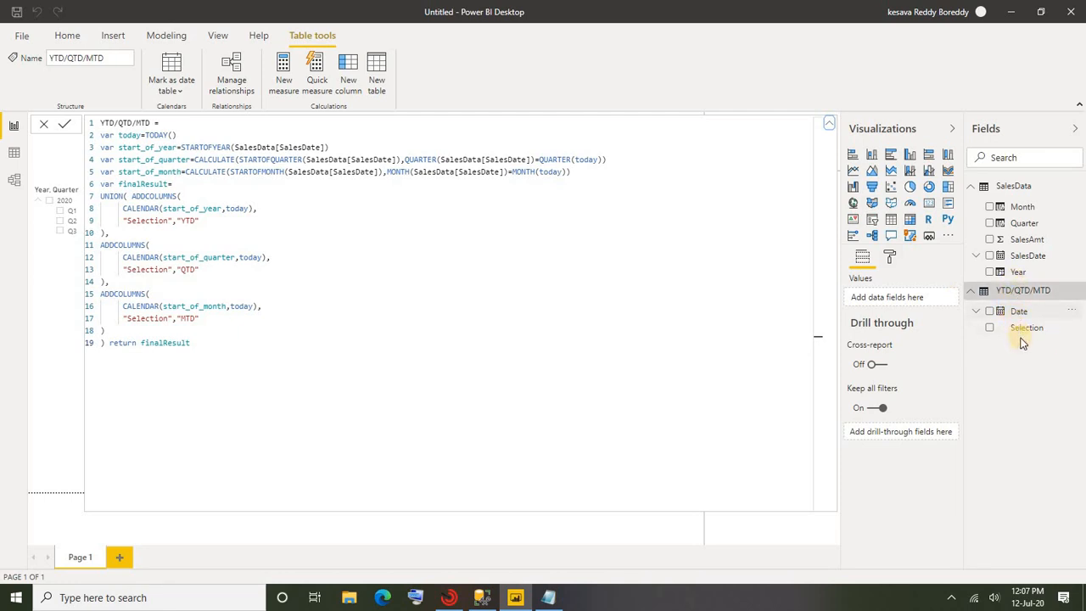
# - Display the rows of the YTD/QTD/MTD table in Data view with the formula bar collapsed
pyautogui.click(829, 123)
pyautogui.click(13, 156)
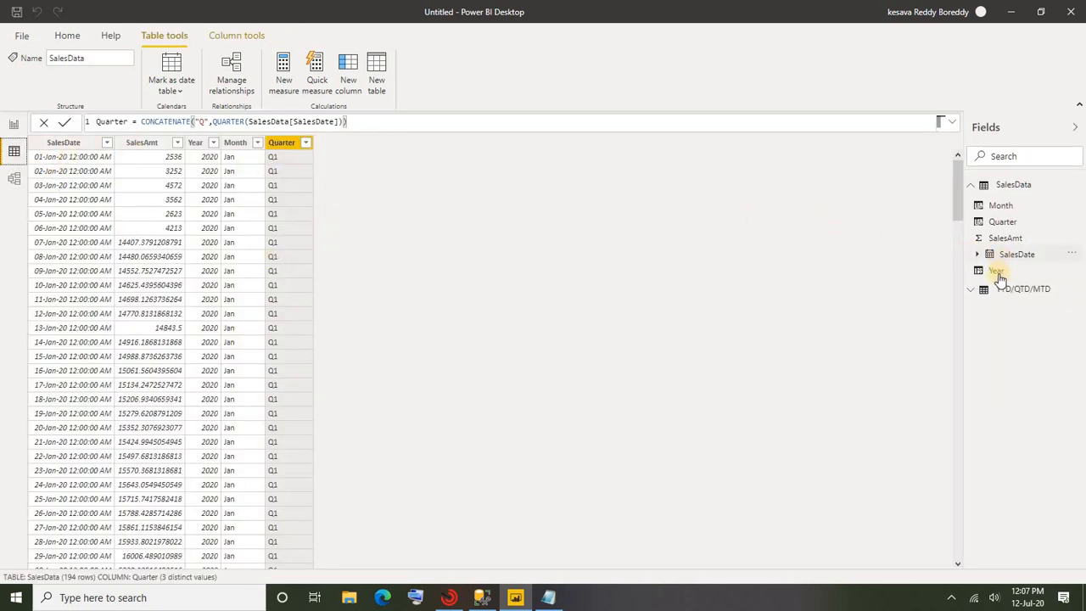
pyautogui.click(975, 293)
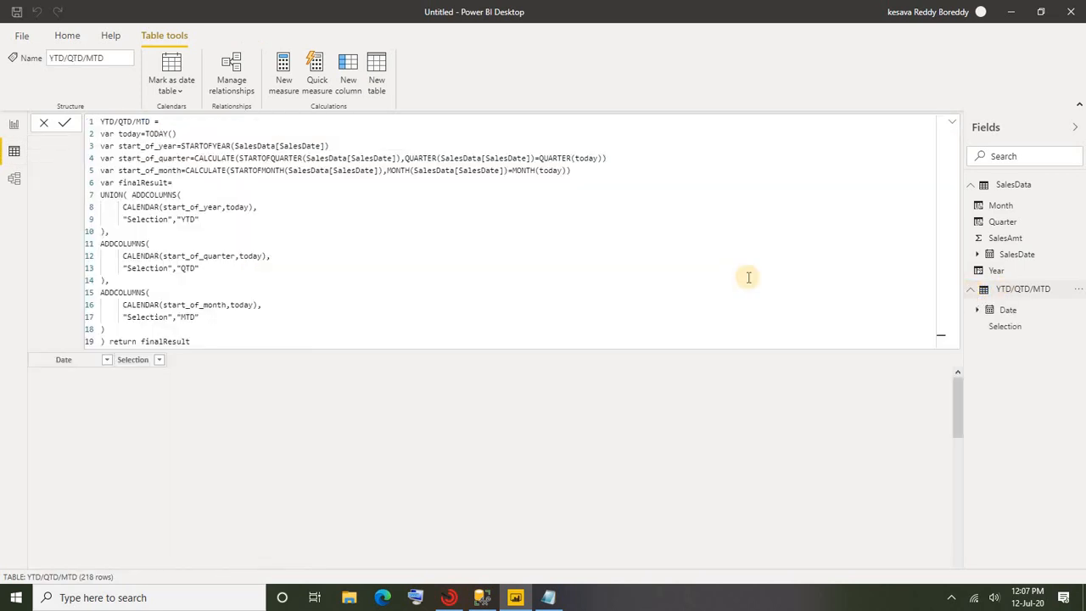
pyautogui.click(952, 124)
pyautogui.click(159, 143)
pyautogui.click(339, 342)
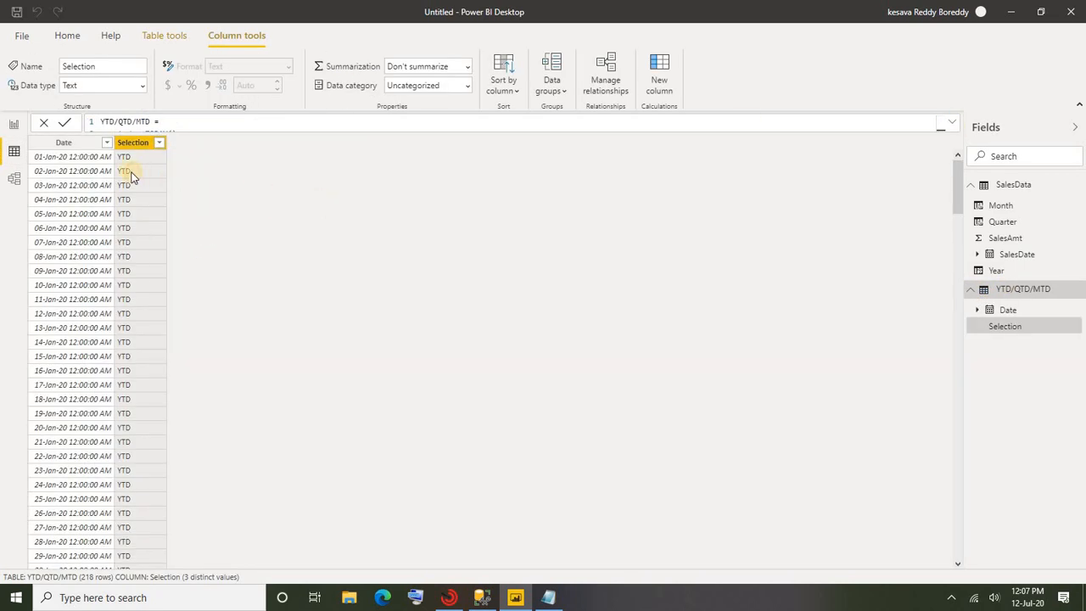
# - Filter the Selection column to MTD only and examine the date range of the rows
pyautogui.click(159, 142)
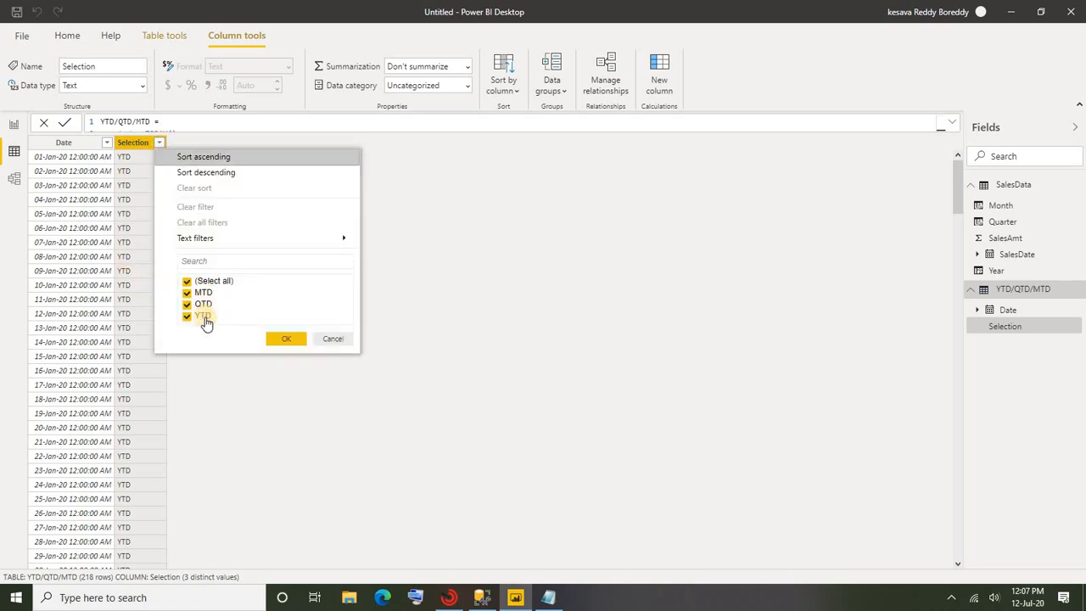
pyautogui.click(186, 281)
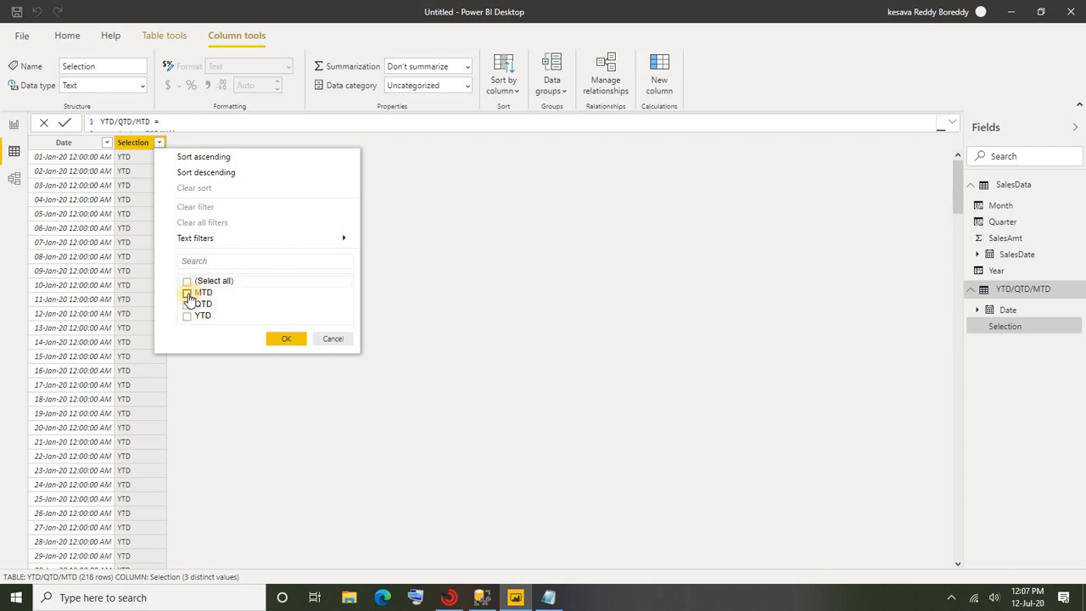
pyautogui.click(187, 293)
pyautogui.click(286, 338)
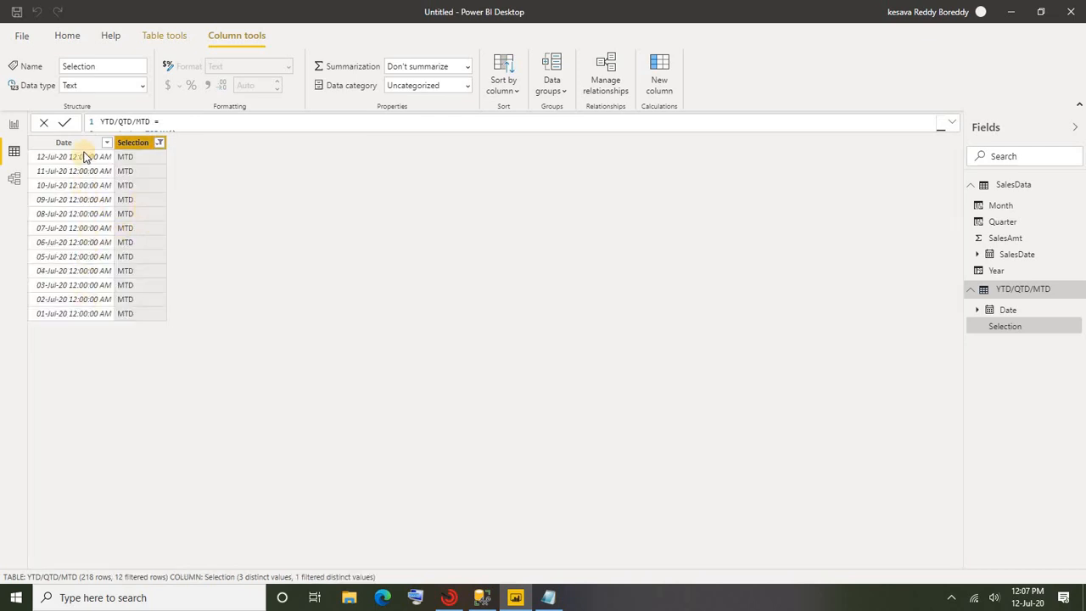
pyautogui.click(78, 312)
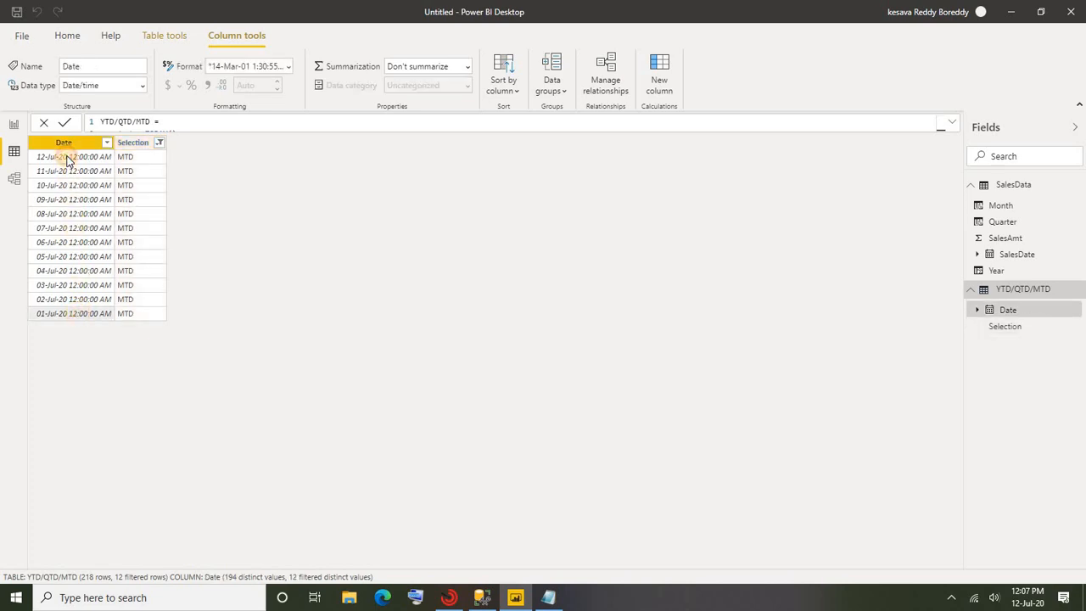
pyautogui.click(153, 145)
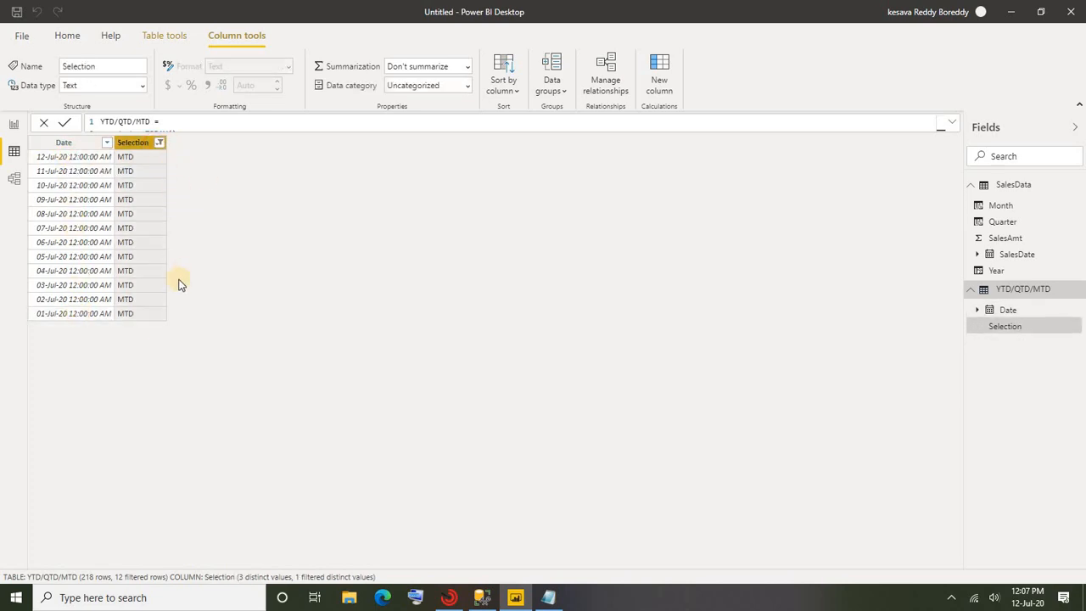
# - Switch the Selection column filter from MTD to QTD only to check the quarter-to-date rows
pyautogui.click(159, 143)
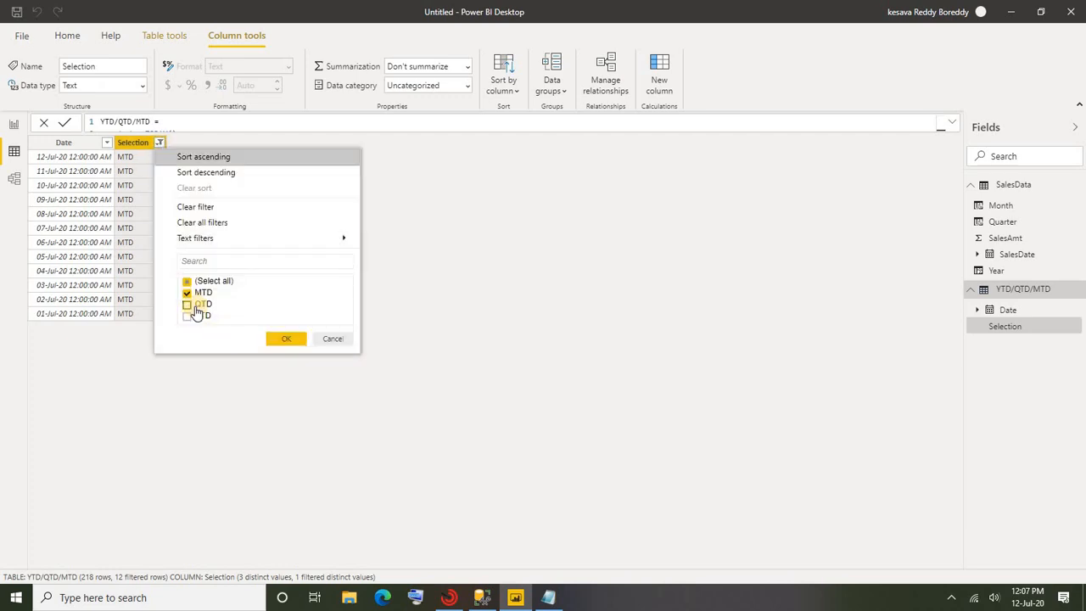
pyautogui.click(186, 293)
pyautogui.click(186, 304)
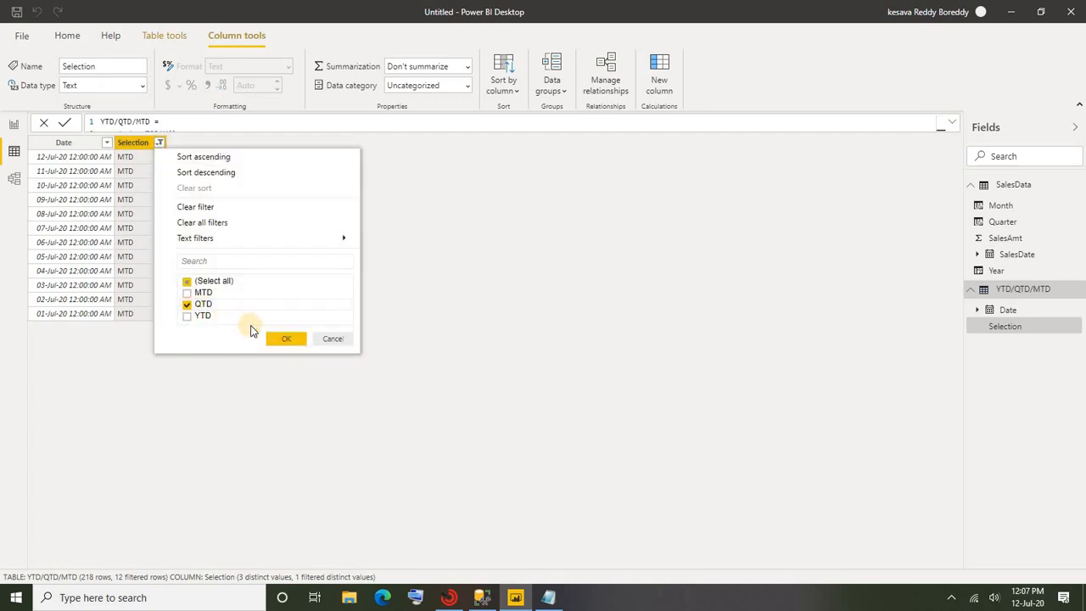
pyautogui.click(288, 339)
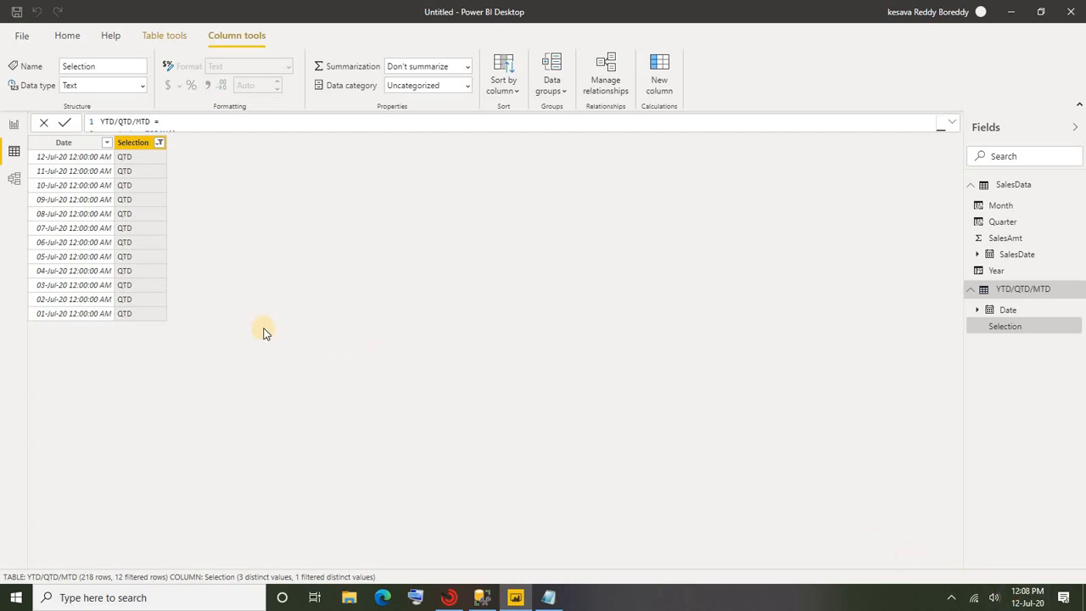
pyautogui.click(159, 144)
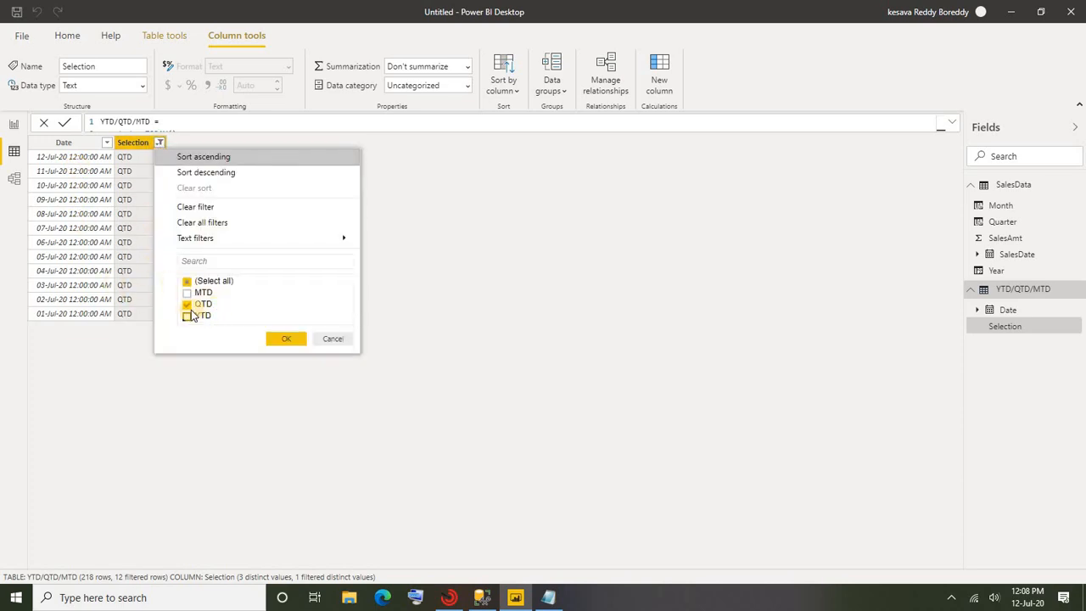
pyautogui.click(338, 343)
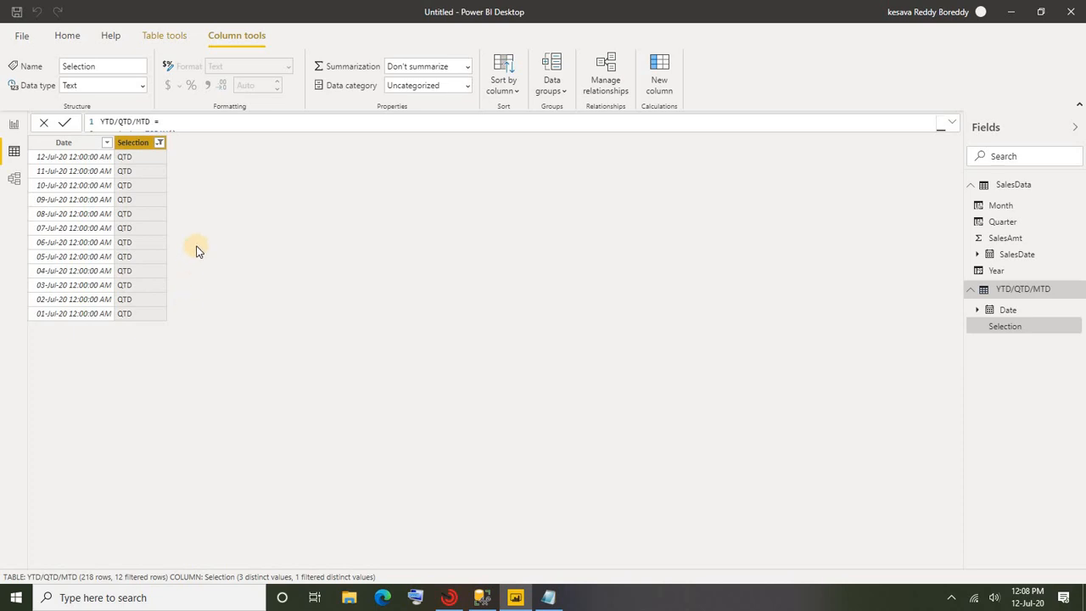
pyautogui.click(199, 353)
pyautogui.click(263, 268)
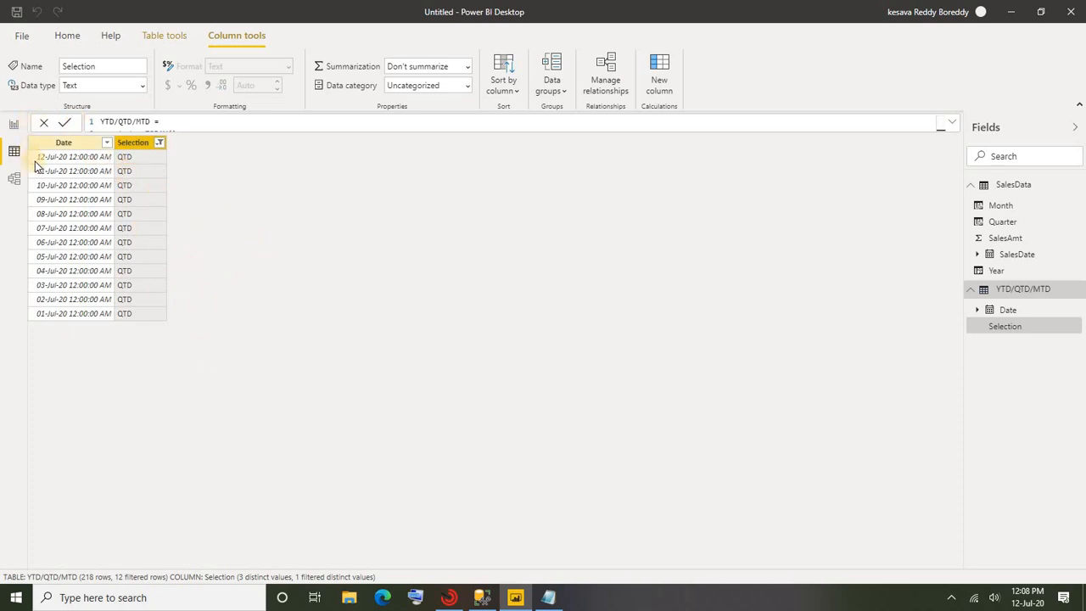
# - Switch the Selection column filter to YTD only and examine the dates of the year-to-date rows
pyautogui.click(160, 143)
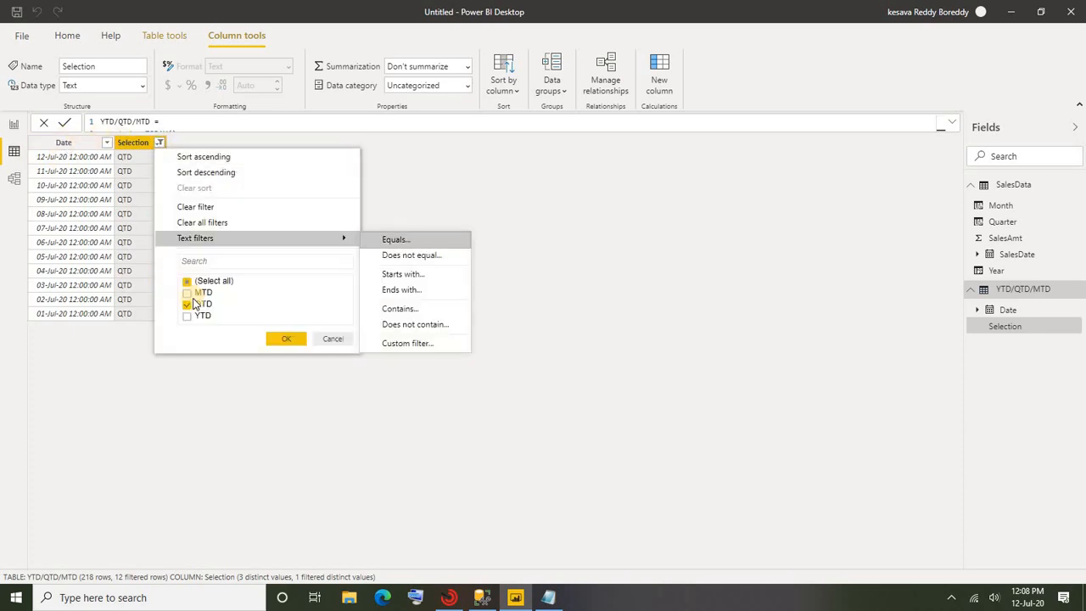
pyautogui.click(187, 315)
pyautogui.click(188, 304)
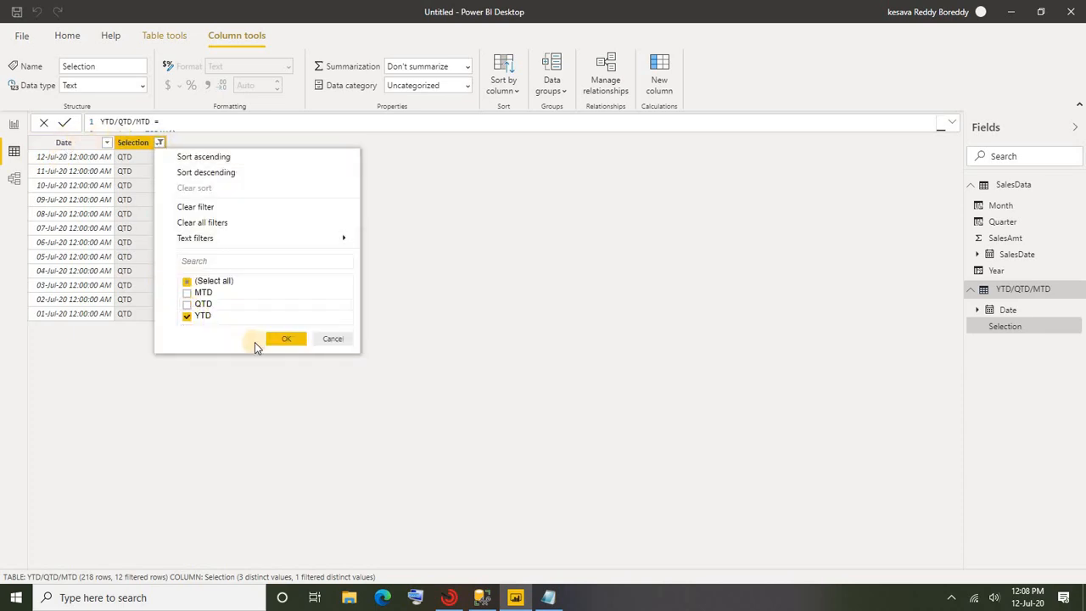
pyautogui.click(285, 339)
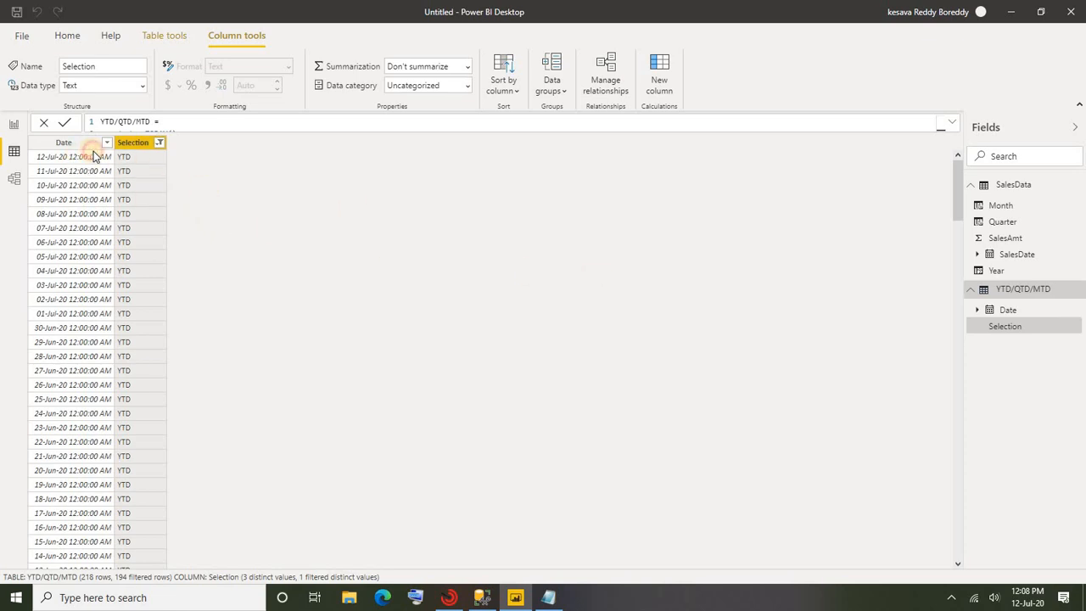
pyautogui.click(92, 146)
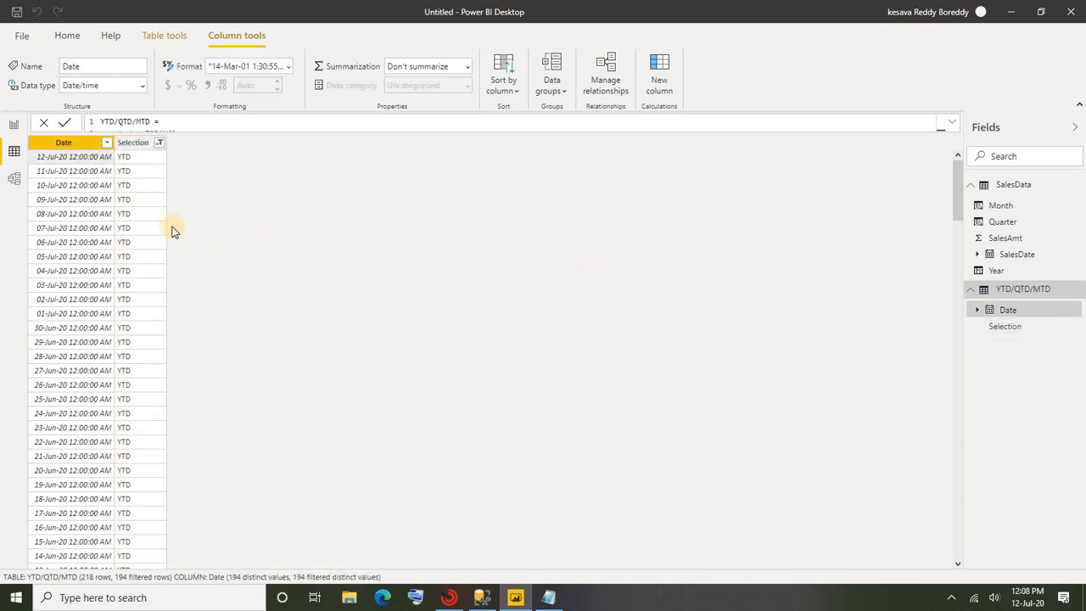
# - Return to the report page and move the Year, Quarter slicer slightly upward
pyautogui.click(14, 126)
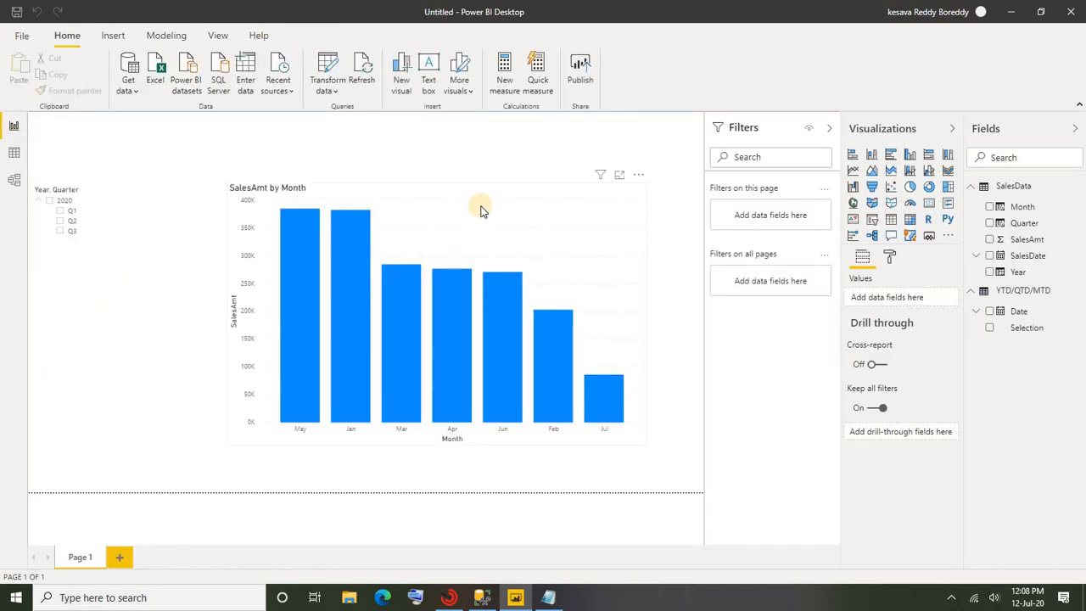
pyautogui.click(450, 196)
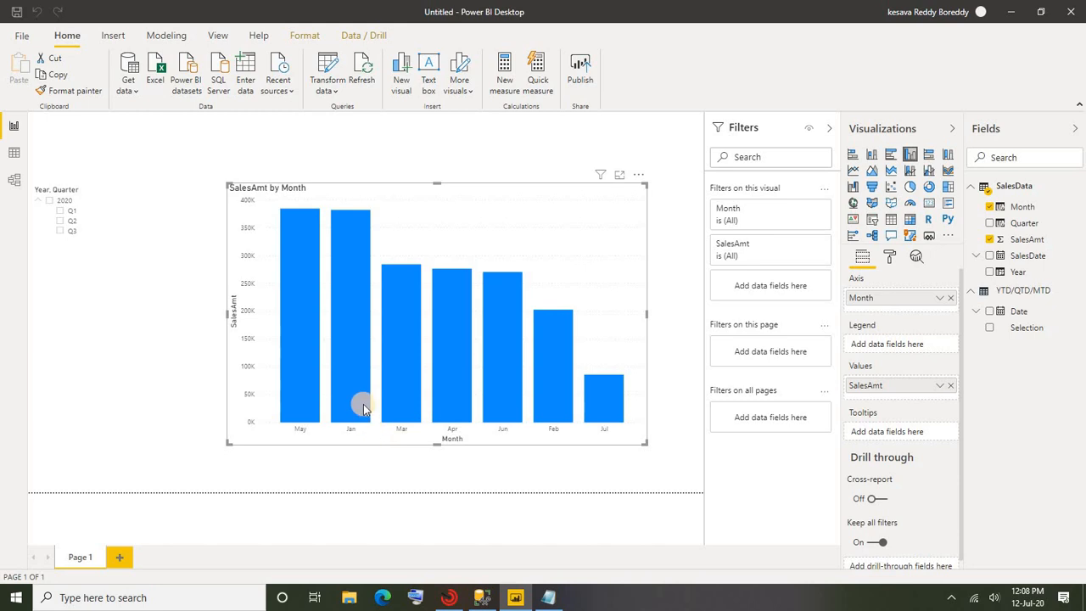
pyautogui.click(75, 285)
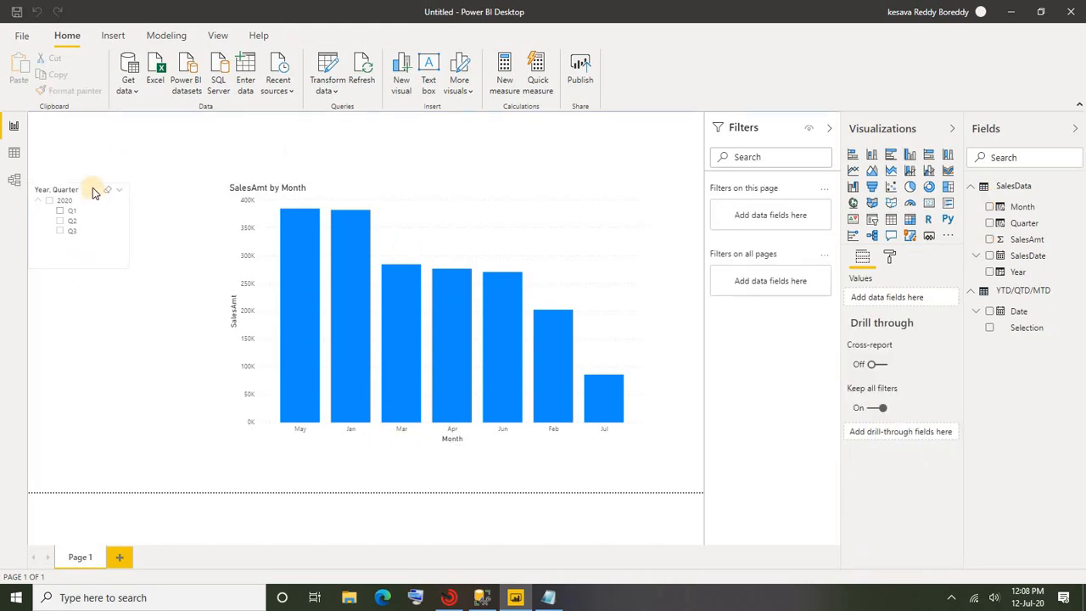
pyautogui.moveTo(92, 186); pyautogui.dragTo(93, 176)
# - Add a slicer for the Selection field of YTD/QTD/MTD below the Year, Quarter slicer and reduce its height
pyautogui.click(88, 273)
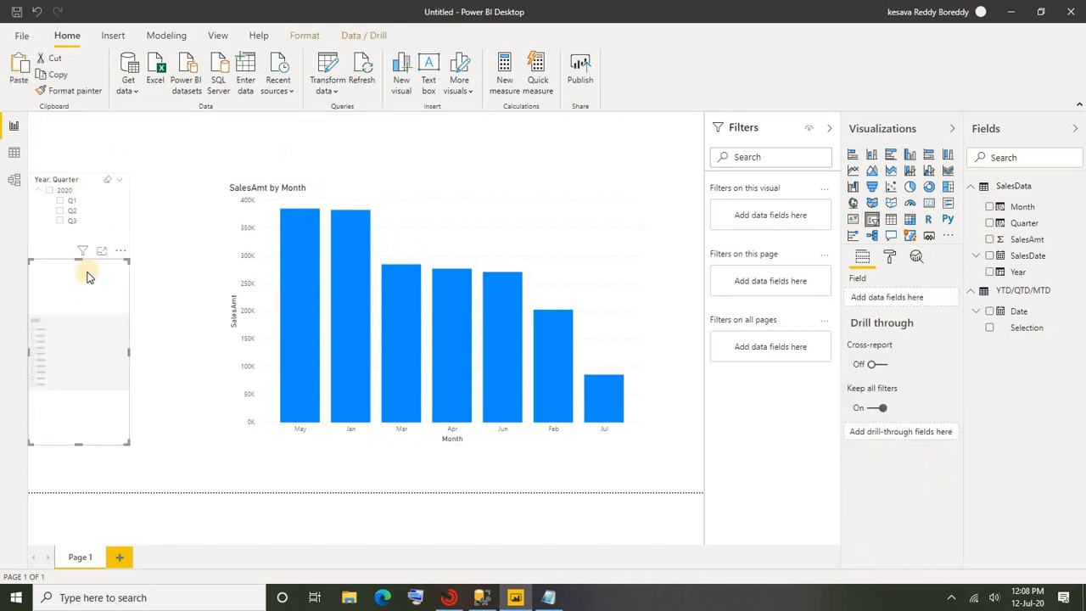
pyautogui.moveTo(85, 443); pyautogui.dragTo(93, 390)
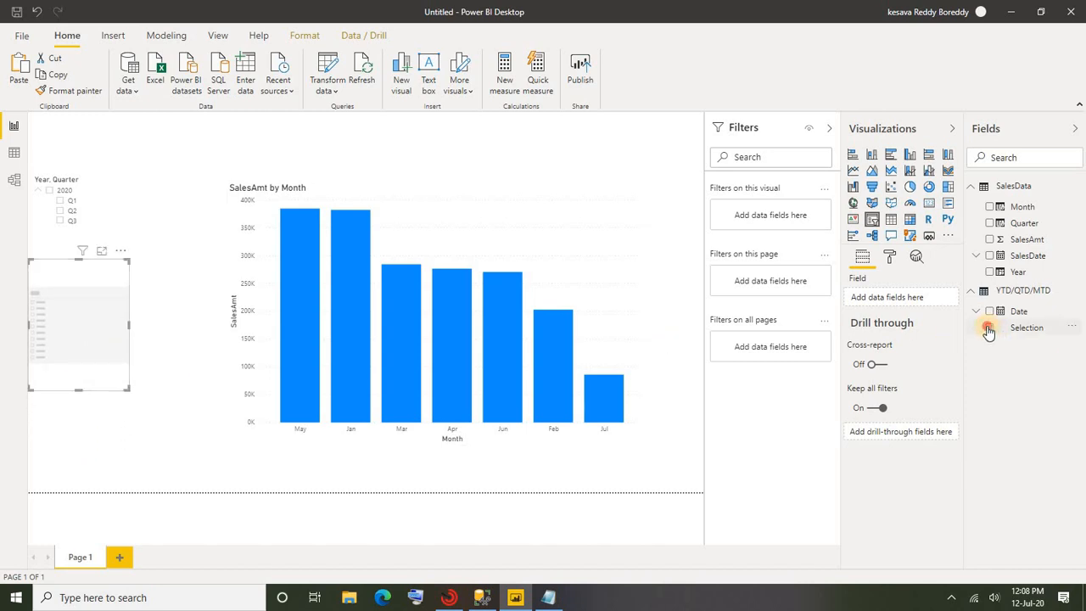
pyautogui.moveTo(989, 331); pyautogui.dragTo(848, 297)
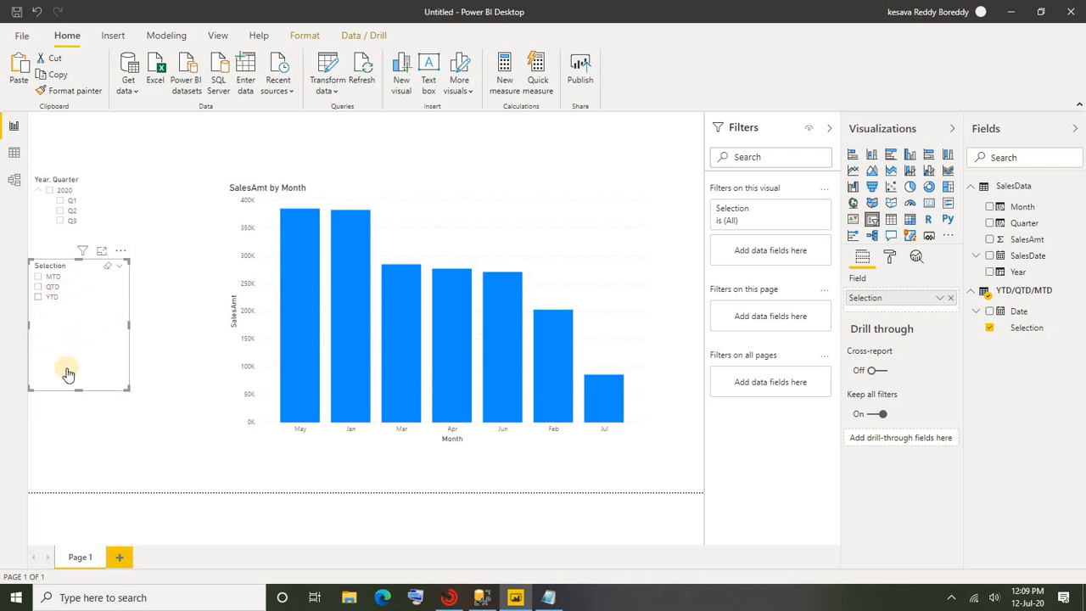
pyautogui.moveTo(76, 388); pyautogui.dragTo(75, 362)
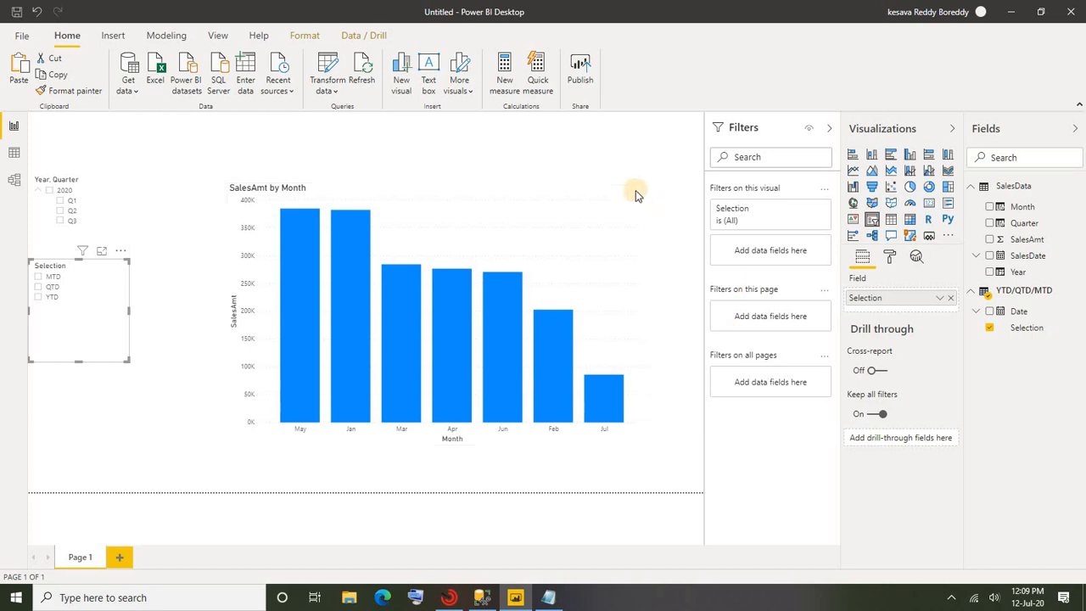
# - Narrow the SalesAmt by Month chart and place a slightly widened card showing SalesAmt over the chart's upper-right corner
pyautogui.click(643, 314)
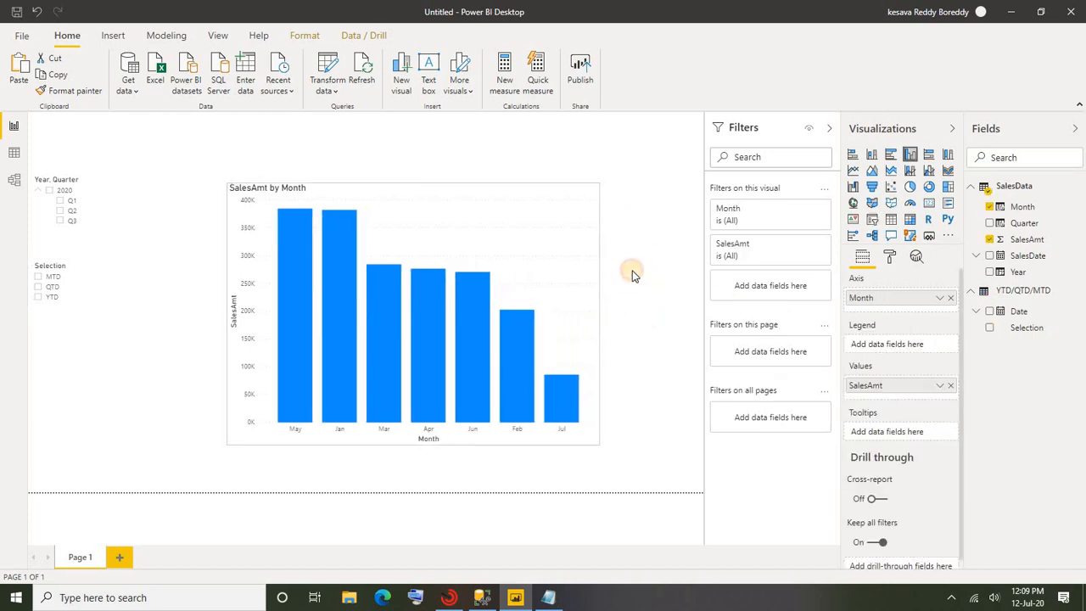
pyautogui.click(690, 265)
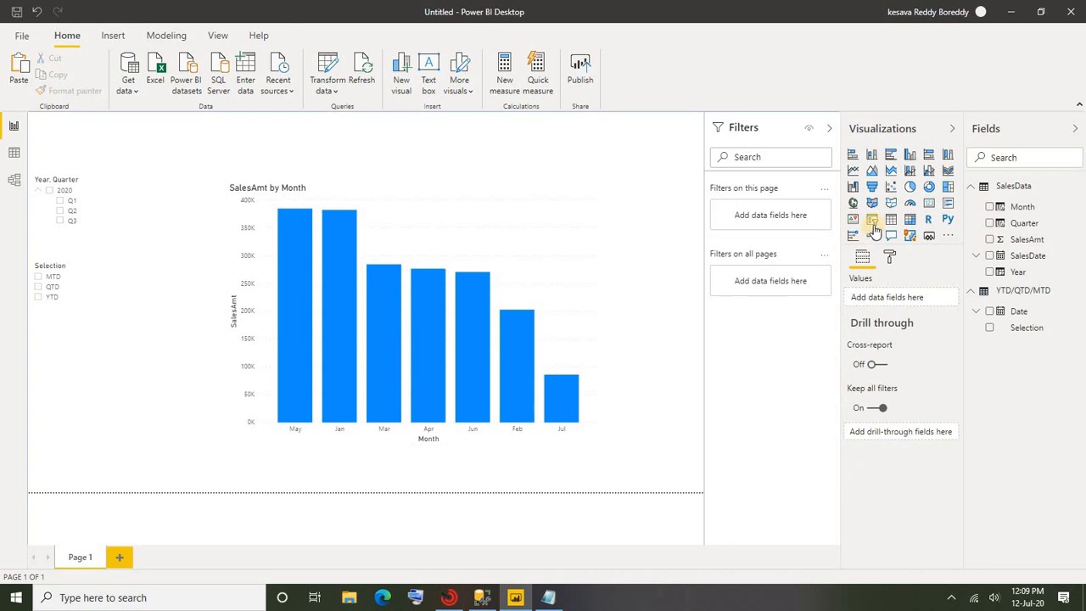
pyautogui.click(928, 205)
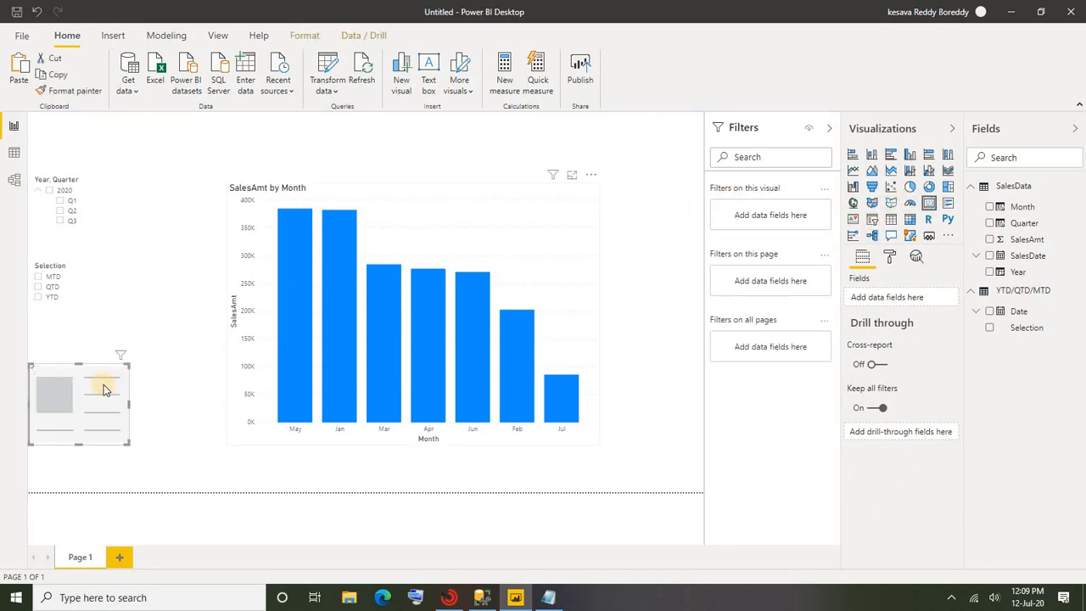
pyautogui.moveTo(59, 371); pyautogui.dragTo(547, 164)
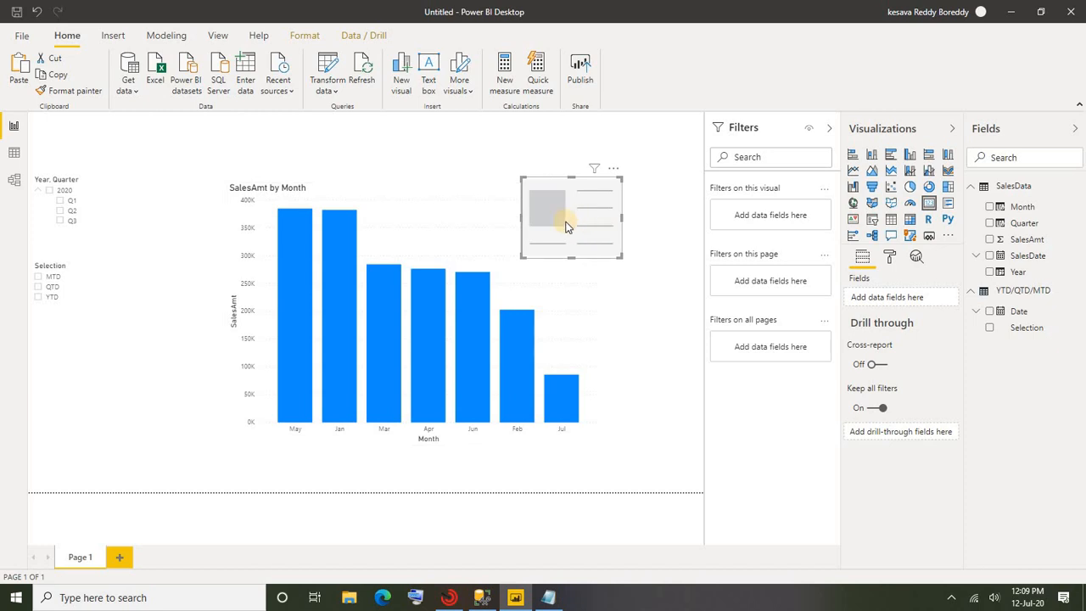
pyautogui.moveTo(551, 183); pyautogui.dragTo(571, 176)
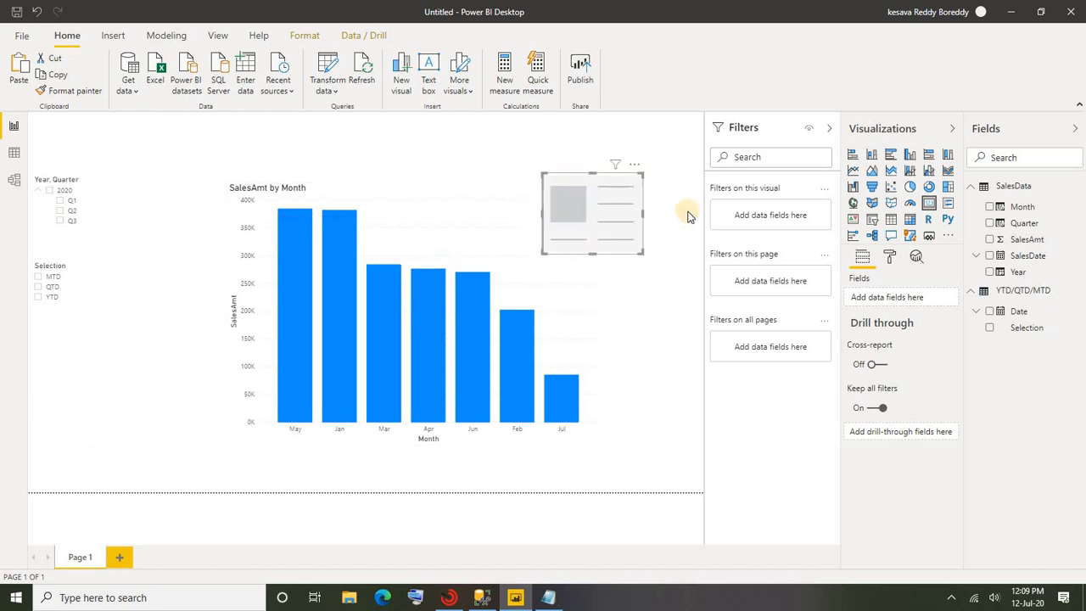
pyautogui.click(967, 245)
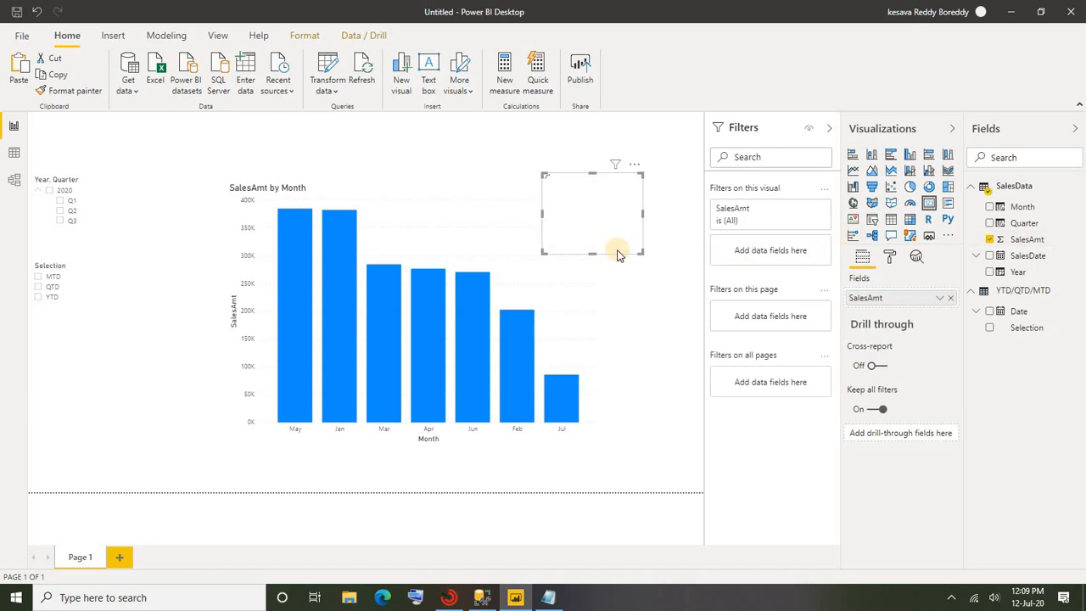
pyautogui.moveTo(643, 219)
pyautogui.mouseDown()
pyautogui.moveTo(662, 217)
pyautogui.moveTo(662, 227)
pyautogui.mouseUp()
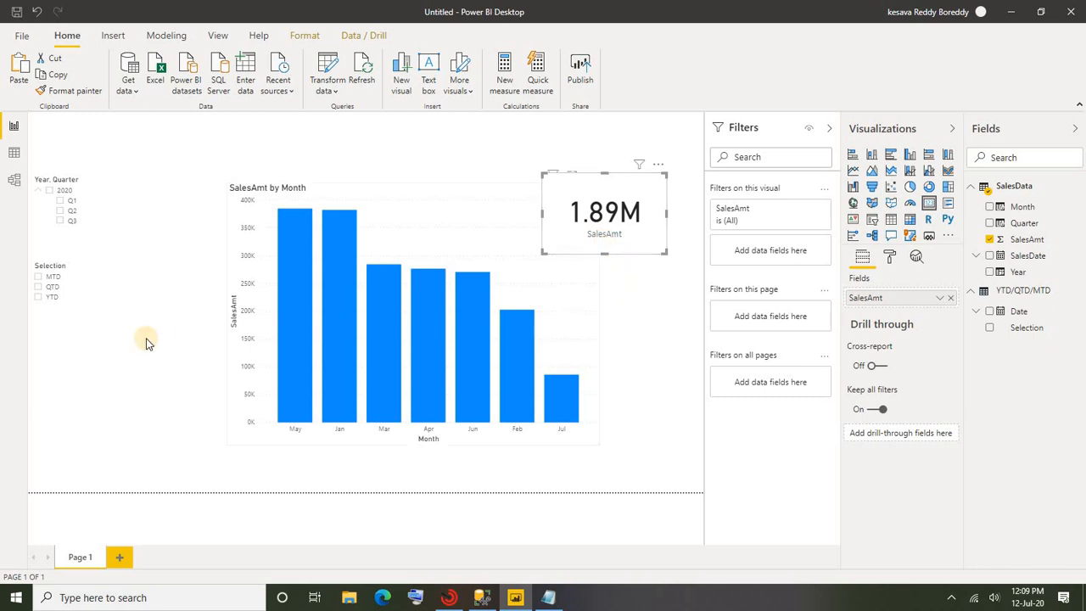
# - Select YTD in the Selection slicer to check the SalesAmt card, and shift the card slightly up and outward from the chart
pyautogui.click(38, 304)
pyautogui.click(38, 298)
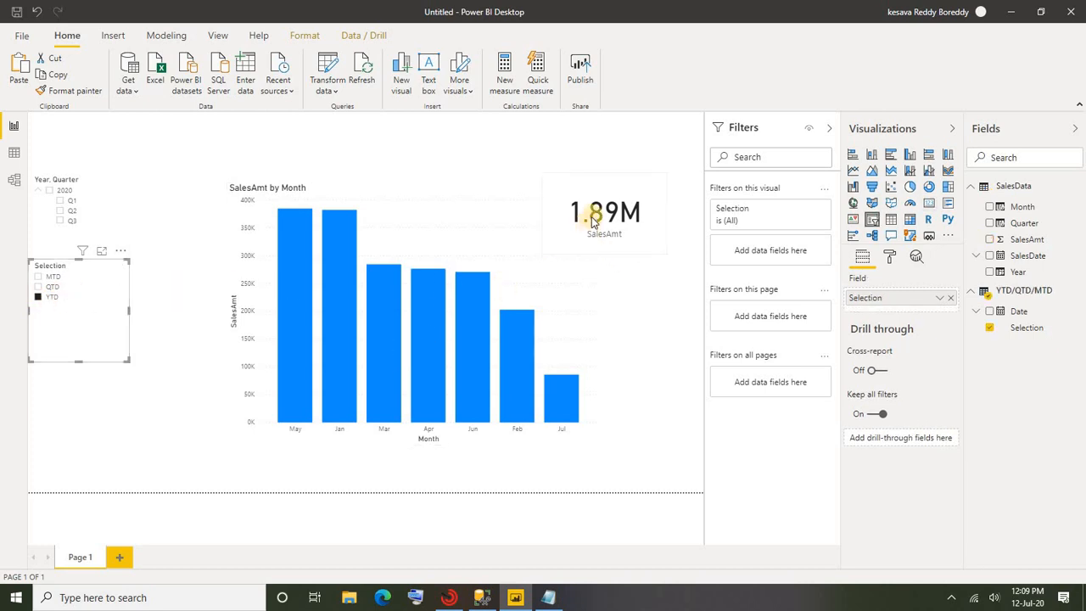
pyautogui.moveTo(606, 181); pyautogui.dragTo(613, 170)
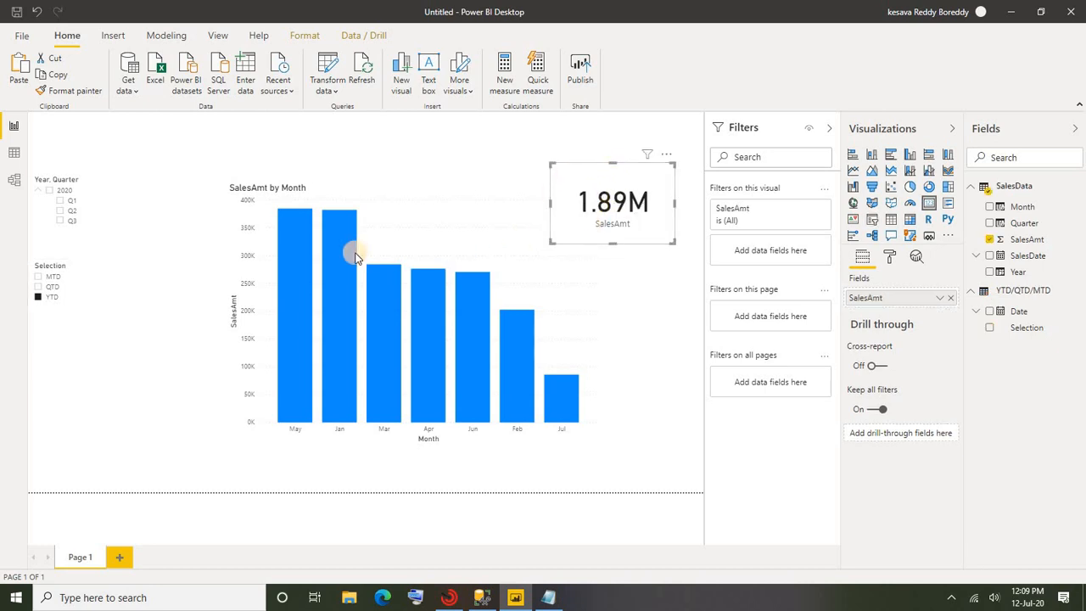
pyautogui.click(42, 298)
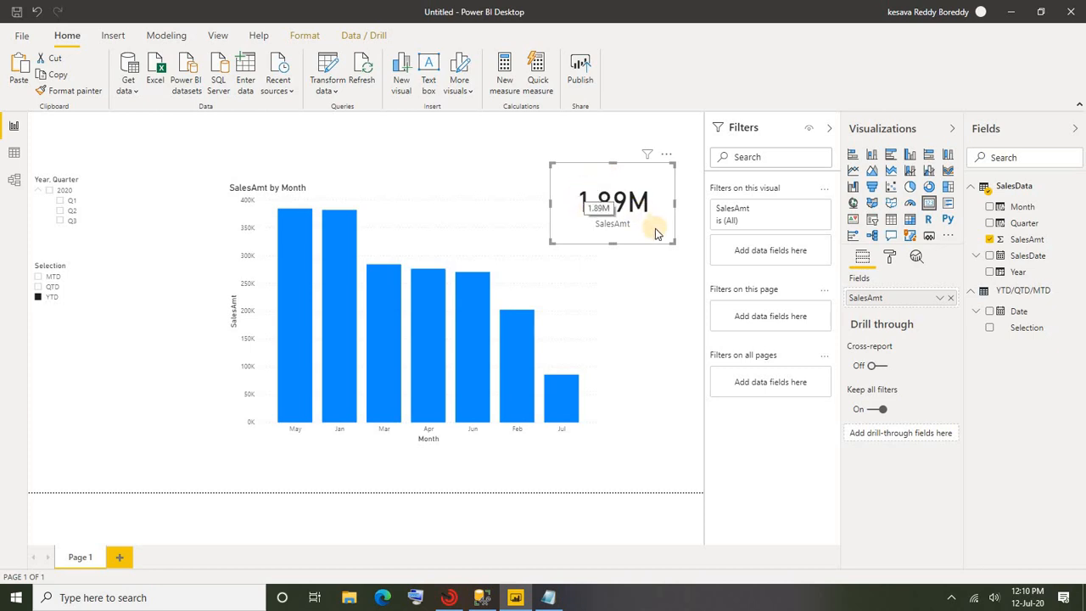
pyautogui.click(574, 180)
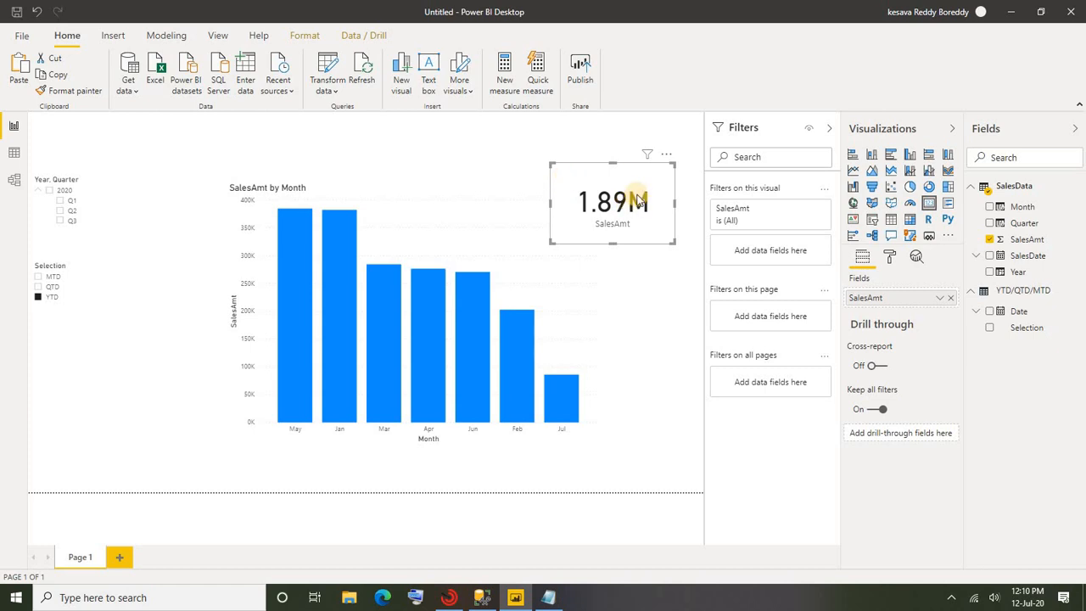
# - Switch the Selection slicer to MTD and check whether the SalesAmt card responds to it
pyautogui.click(49, 289)
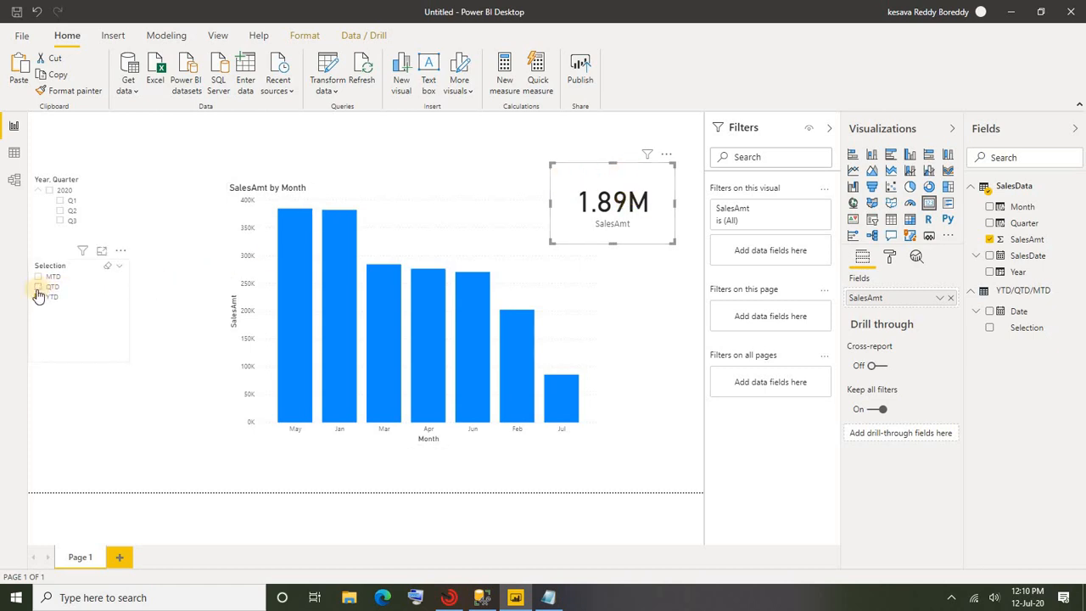
pyautogui.click(39, 279)
pyautogui.click(610, 176)
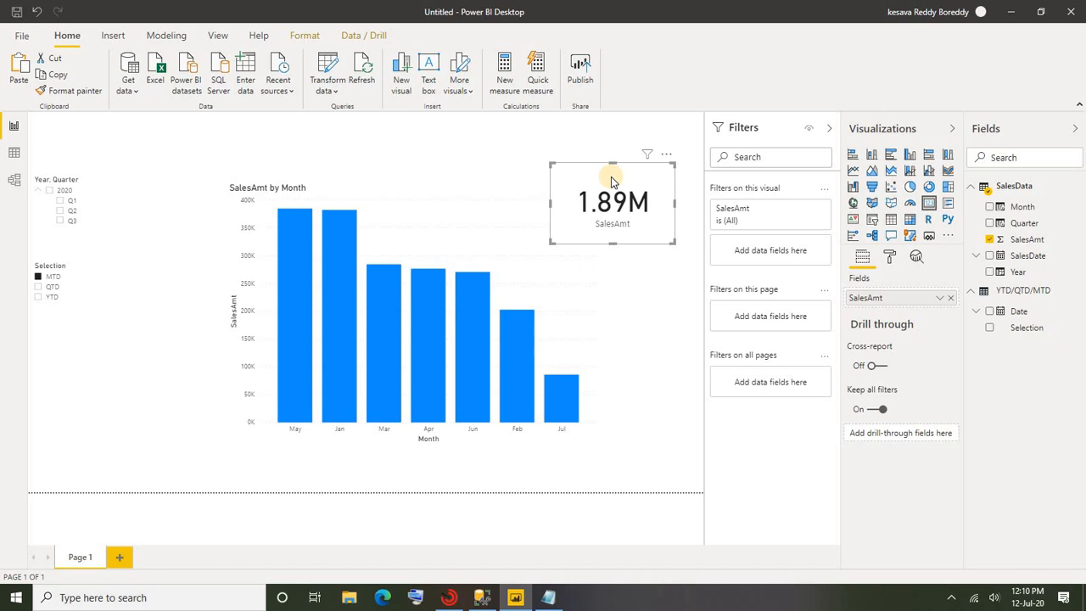
pyautogui.click(104, 303)
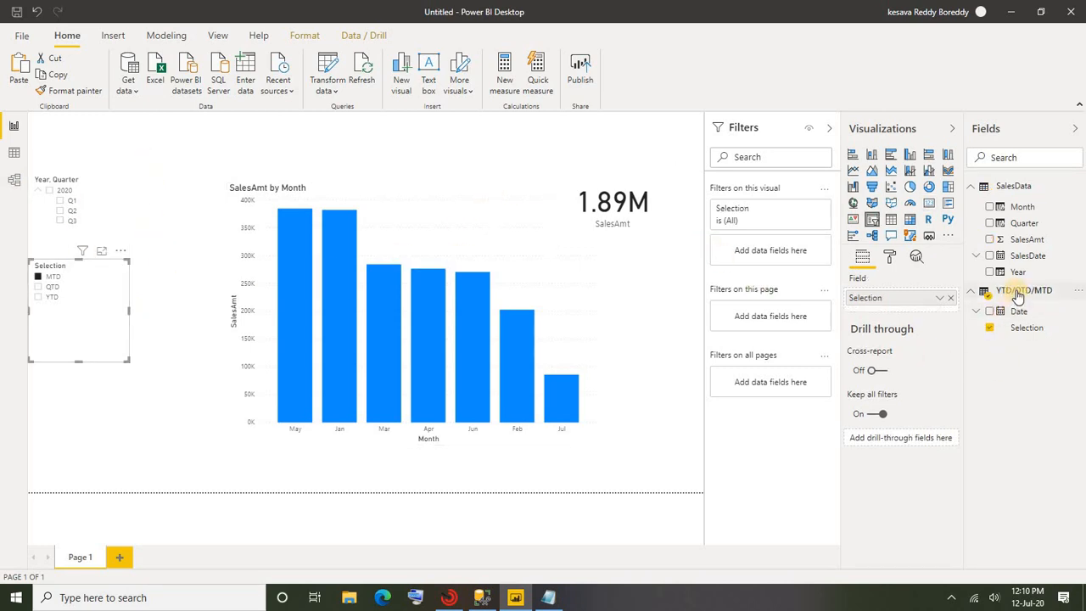
pyautogui.moveTo(1018, 294)
# - In the Model view, reposition the YTD/QTD/MTD table and enlarge the SalesData table to show all its fields
pyautogui.click(15, 181)
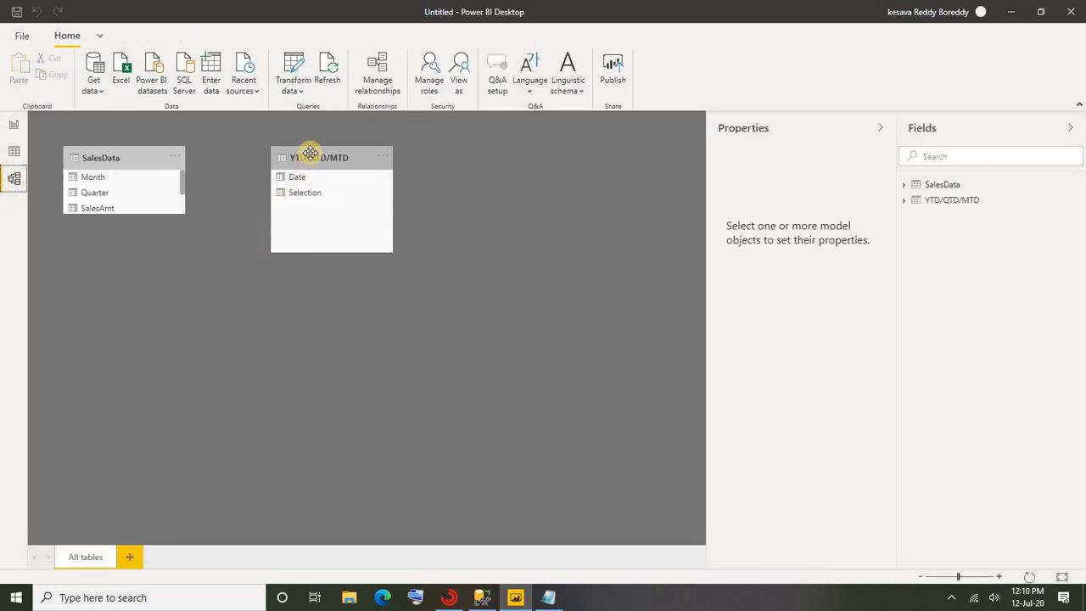
pyautogui.moveTo(310, 152); pyautogui.dragTo(325, 168)
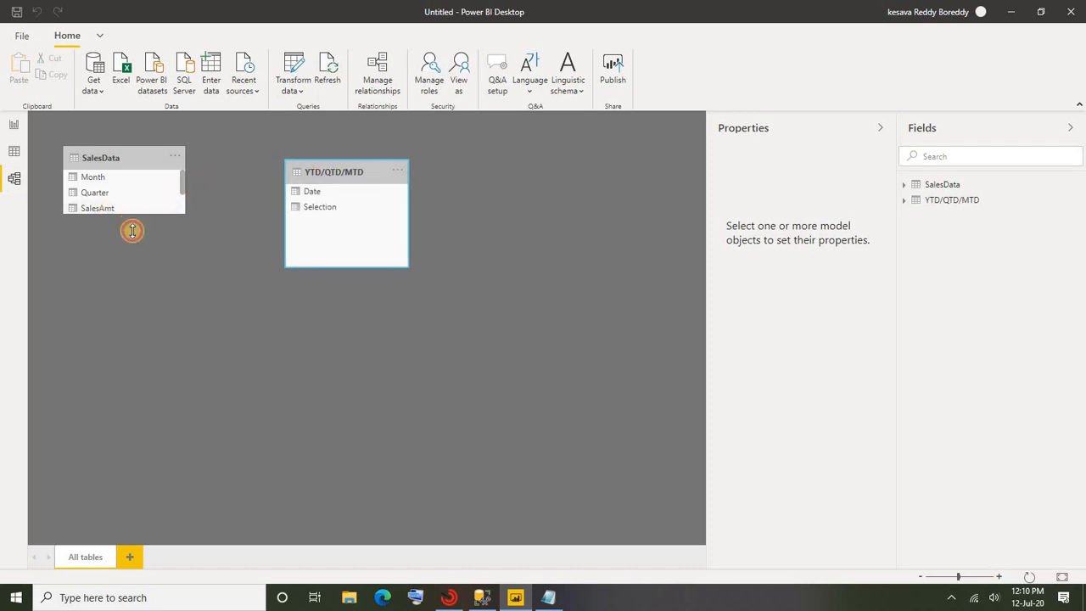
pyautogui.moveTo(132, 230); pyautogui.dragTo(138, 270)
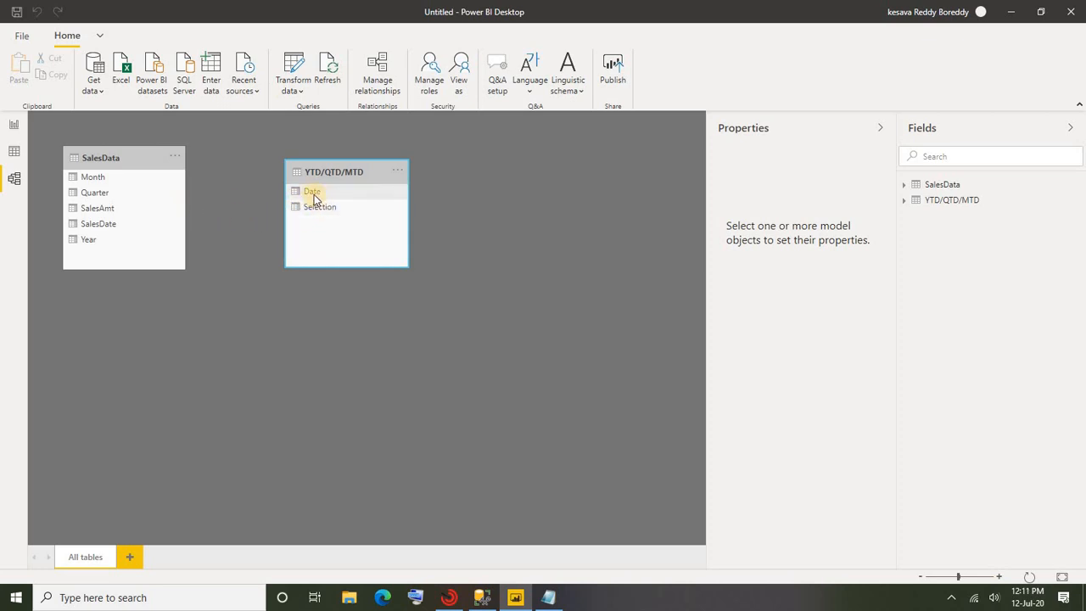
# - Try to relate the SalesDate field of SalesData directly to the Date field of the YTD/QTD/MTD table
pyautogui.moveTo(313, 197); pyautogui.dragTo(183, 203)
pyautogui.click(658, 340)
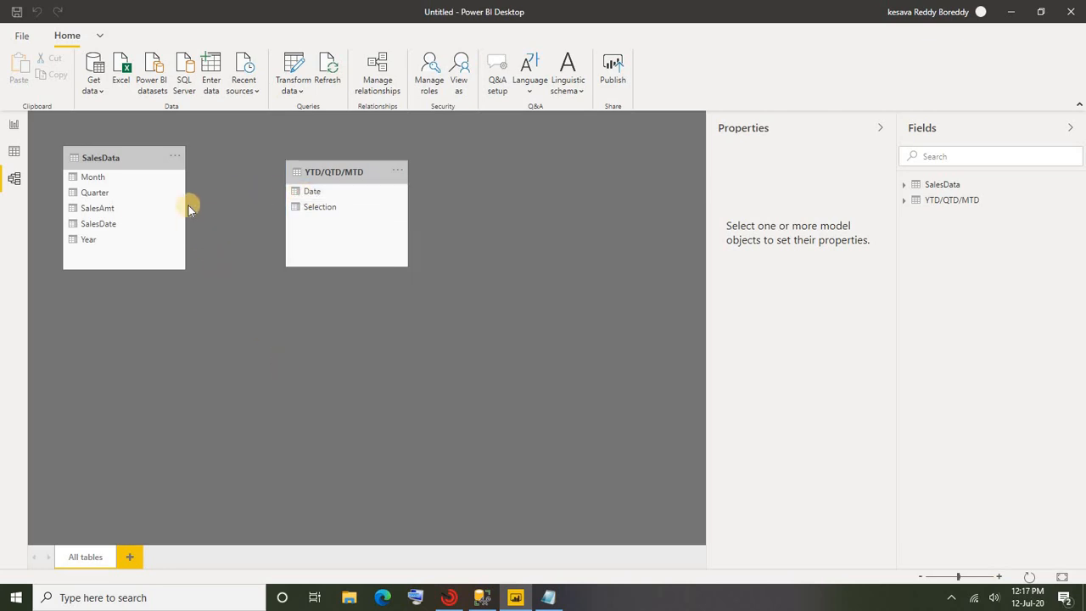
pyautogui.click(133, 159)
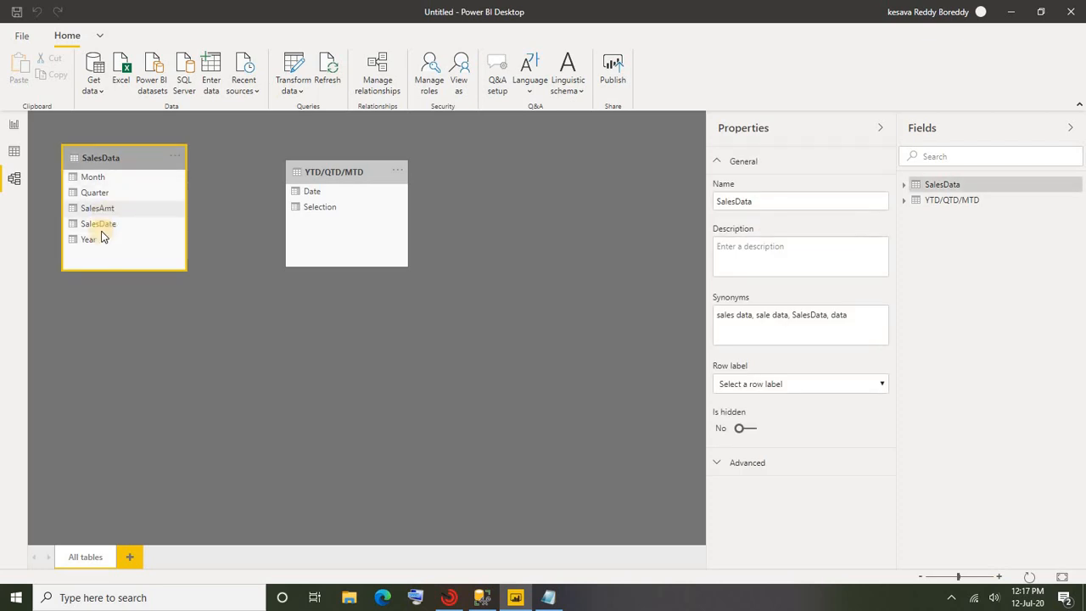
pyautogui.moveTo(101, 223); pyautogui.dragTo(226, 222)
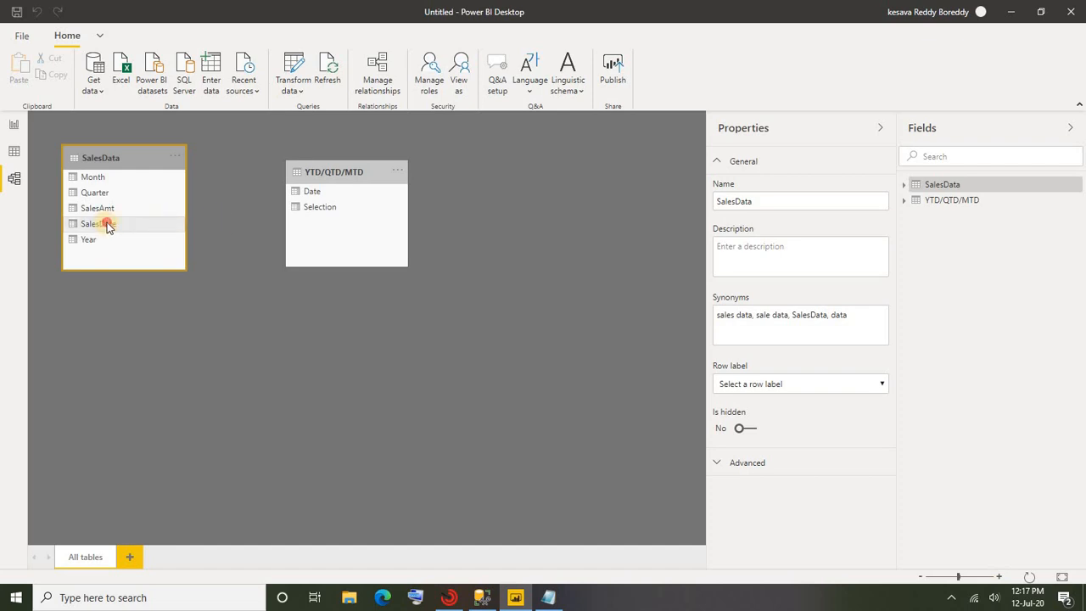
pyautogui.moveTo(107, 227); pyautogui.dragTo(255, 249)
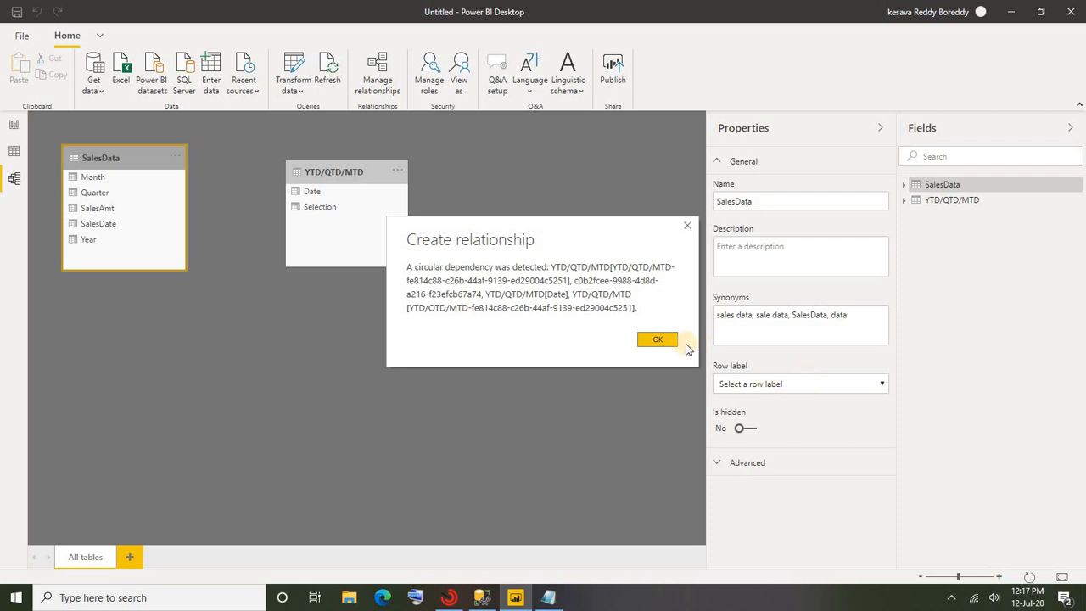
pyautogui.click(658, 340)
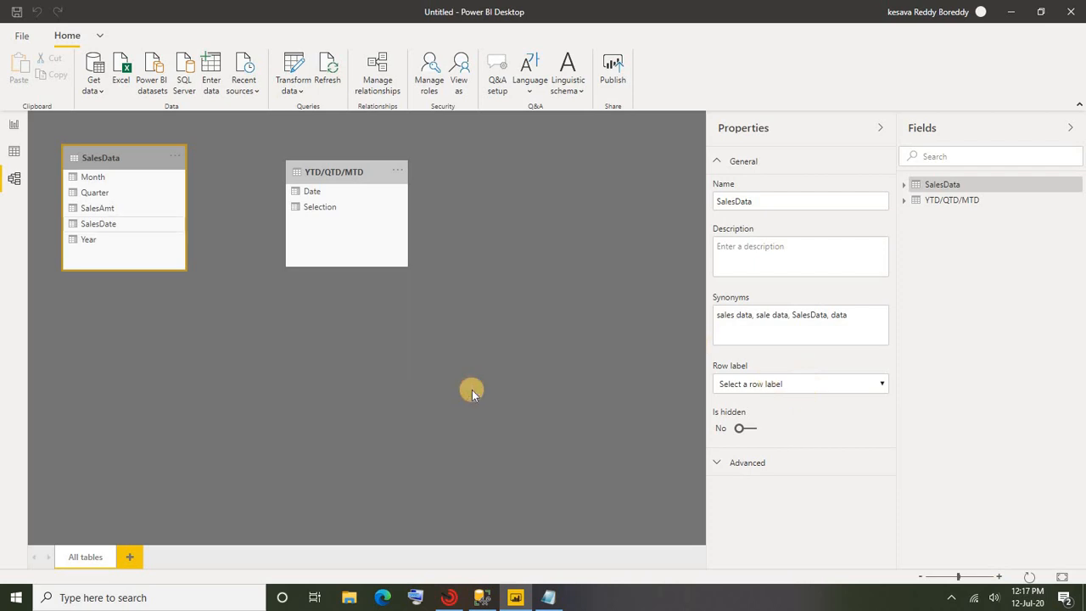
pyautogui.click(369, 374)
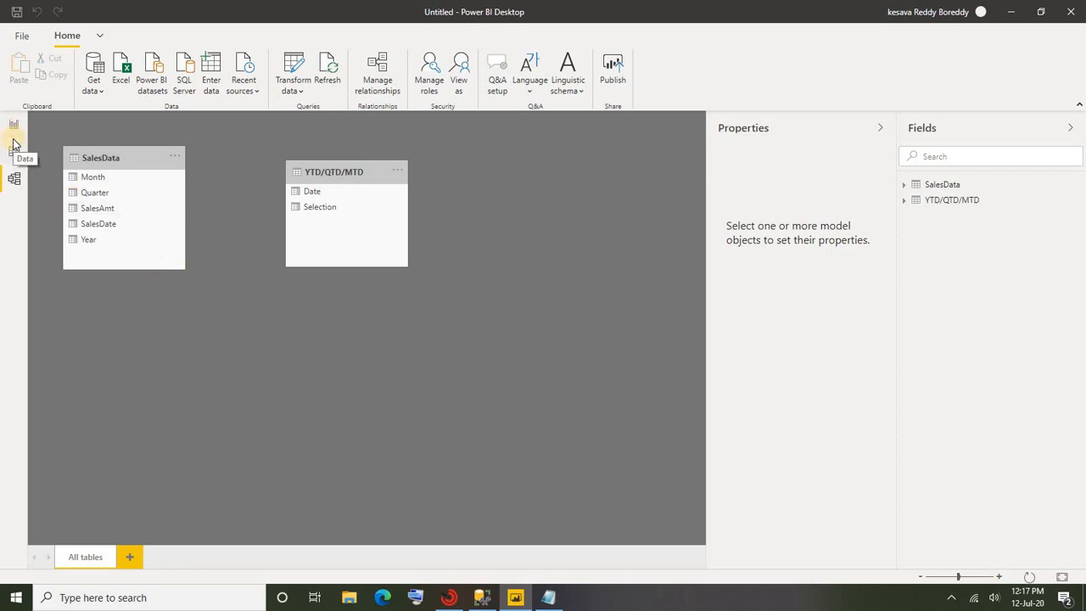
pyautogui.click(333, 172)
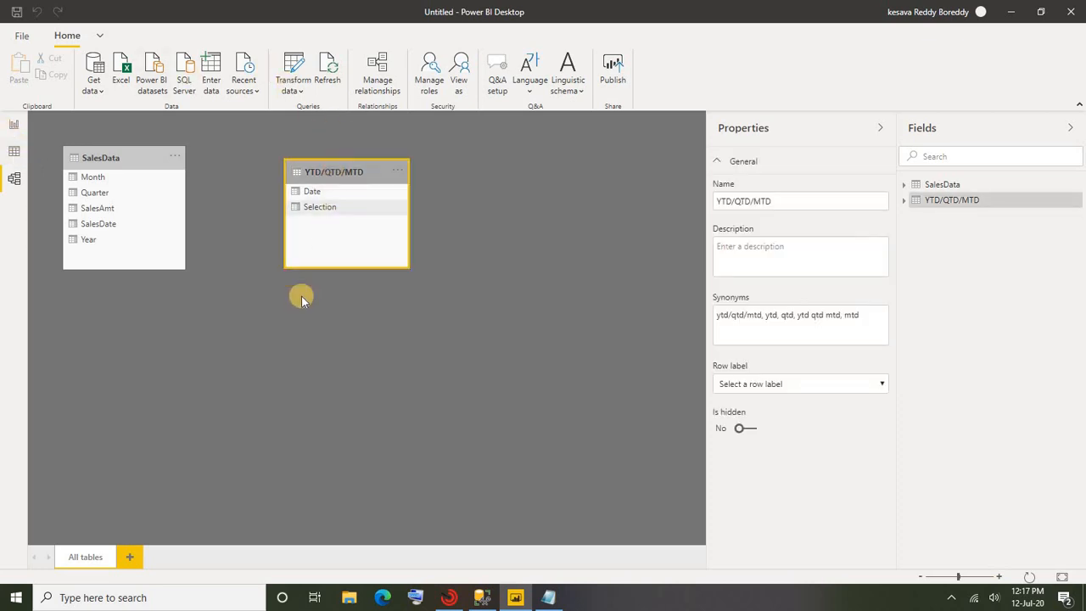
pyautogui.click(14, 128)
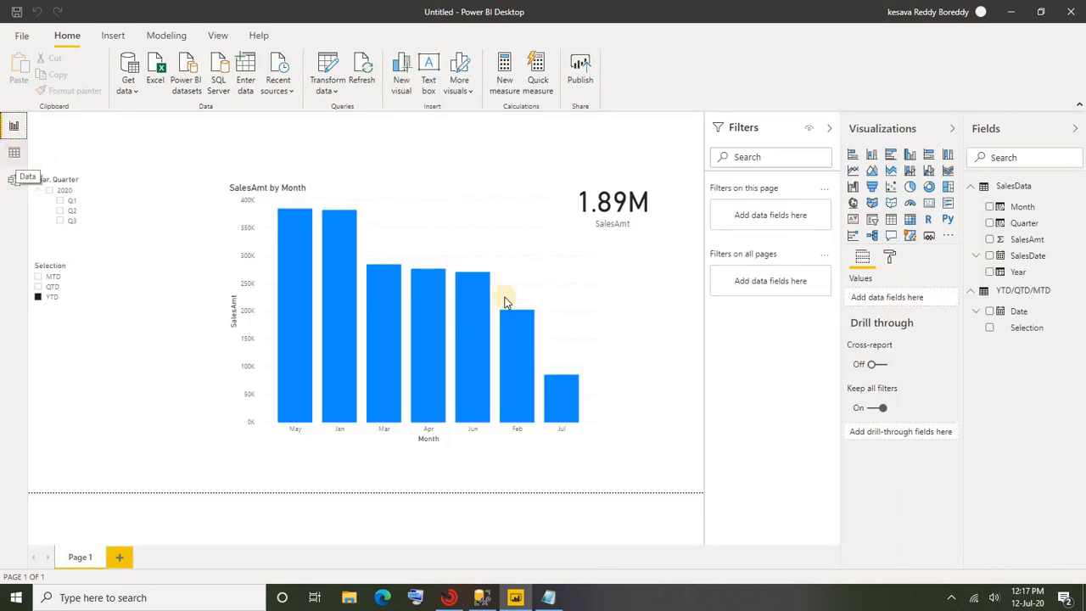
pyautogui.click(169, 440)
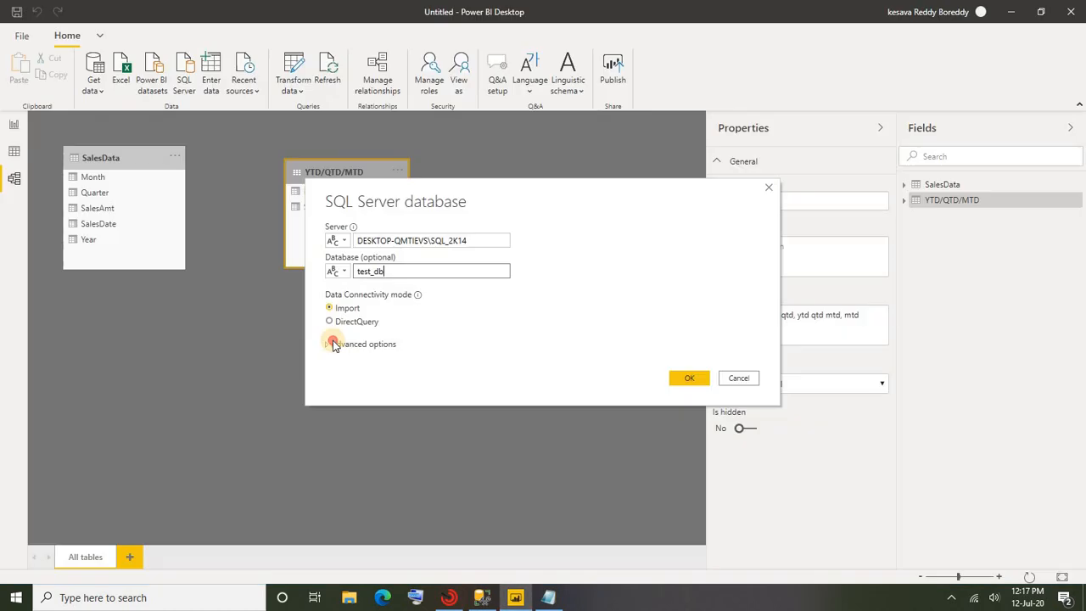
# - Expand the SQL Server connection's advanced options for test_db, and copy the "select distinct salesdate from [dbo].[SalesData]" query from SQL Server Management Studio
pyautogui.click(332, 343)
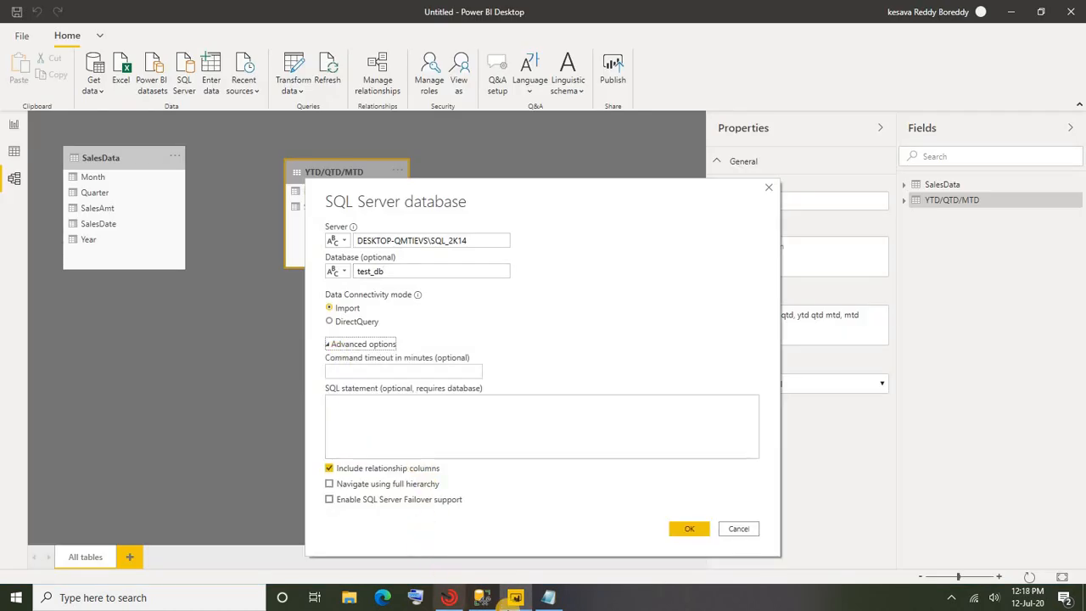
pyautogui.click(482, 597)
pyautogui.click(552, 314)
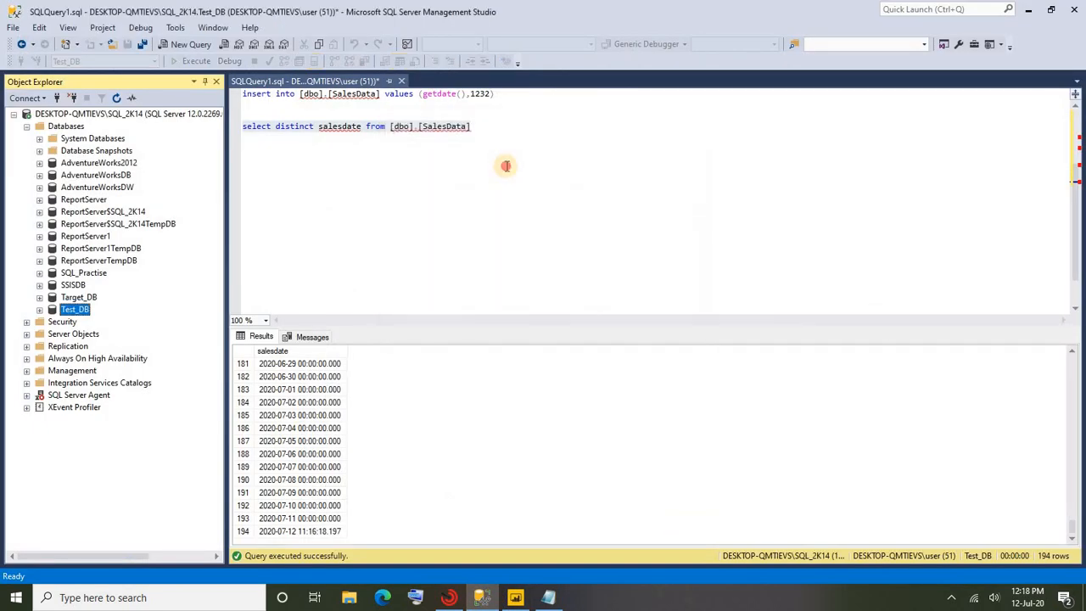
pyautogui.moveTo(504, 127); pyautogui.dragTo(347, 126)
pyautogui.moveTo(226, 116); pyautogui.dragTo(206, 114)
pyautogui.hotkey('ctrl', 'c')
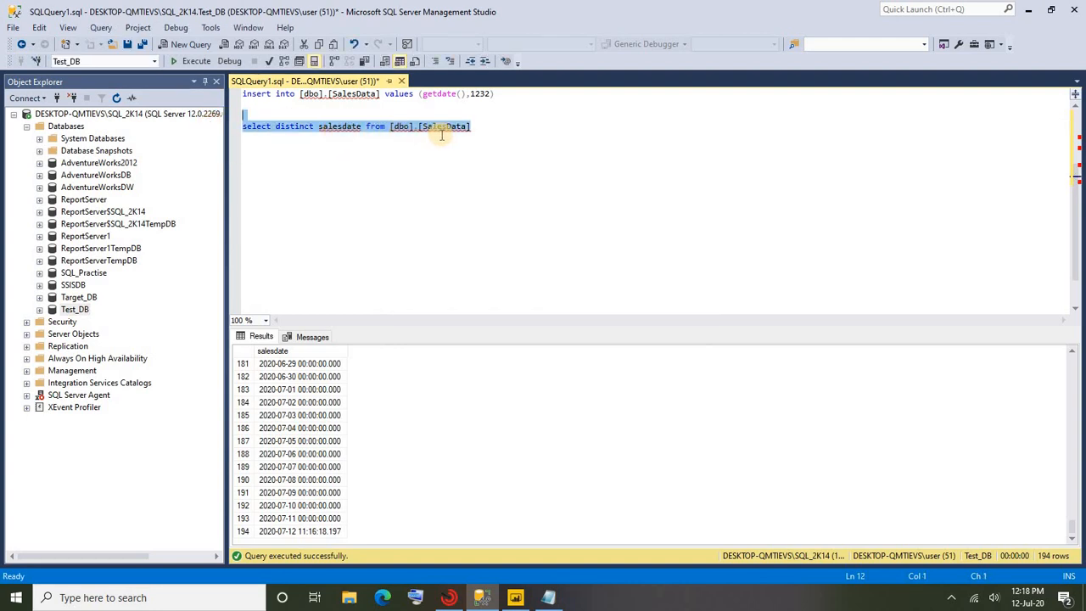
# - Switch back to Power BI Desktop, enter the copied query as the SQL statement for test_db, and load its salesdate data
pyautogui.hotkey('alt', 'Tab')
pyautogui.click(422, 423)
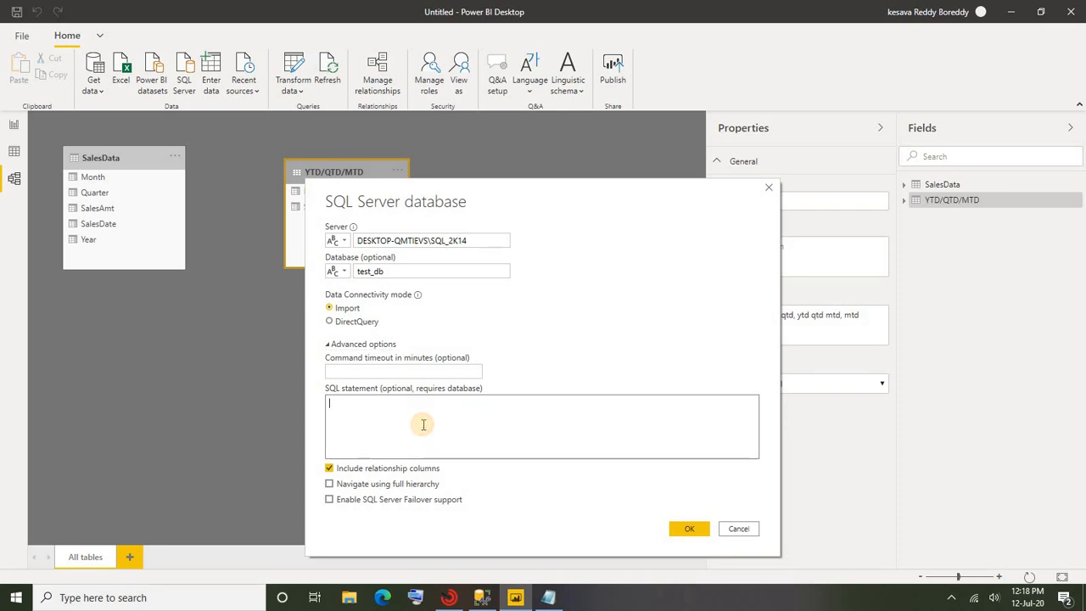
pyautogui.hotkey('ctrl', 'v')
pyautogui.click(688, 527)
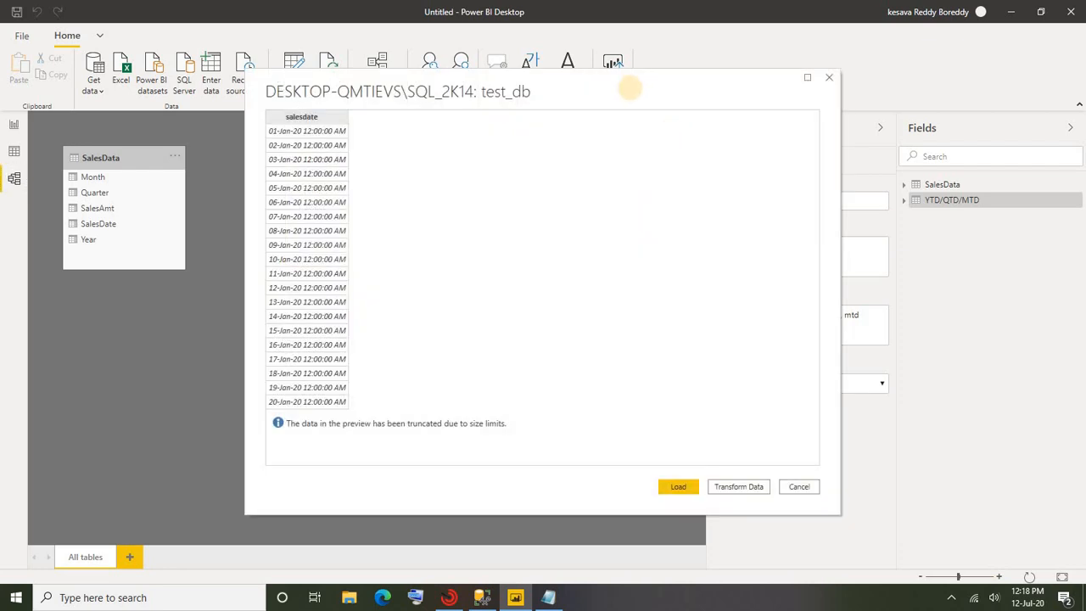
pyautogui.moveTo(625, 92); pyautogui.dragTo(531, 96)
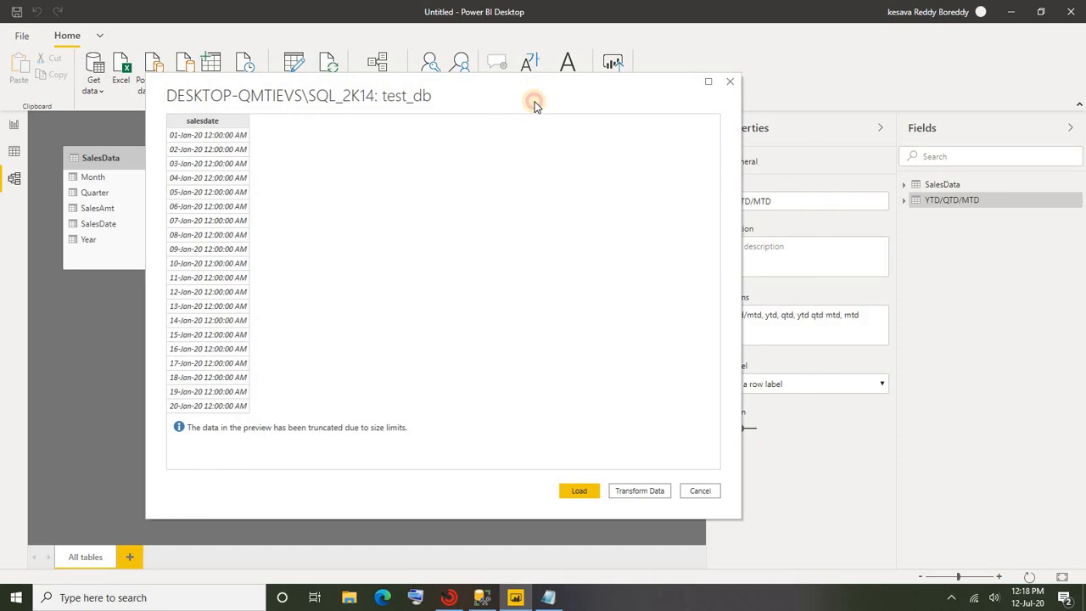
pyautogui.click(580, 490)
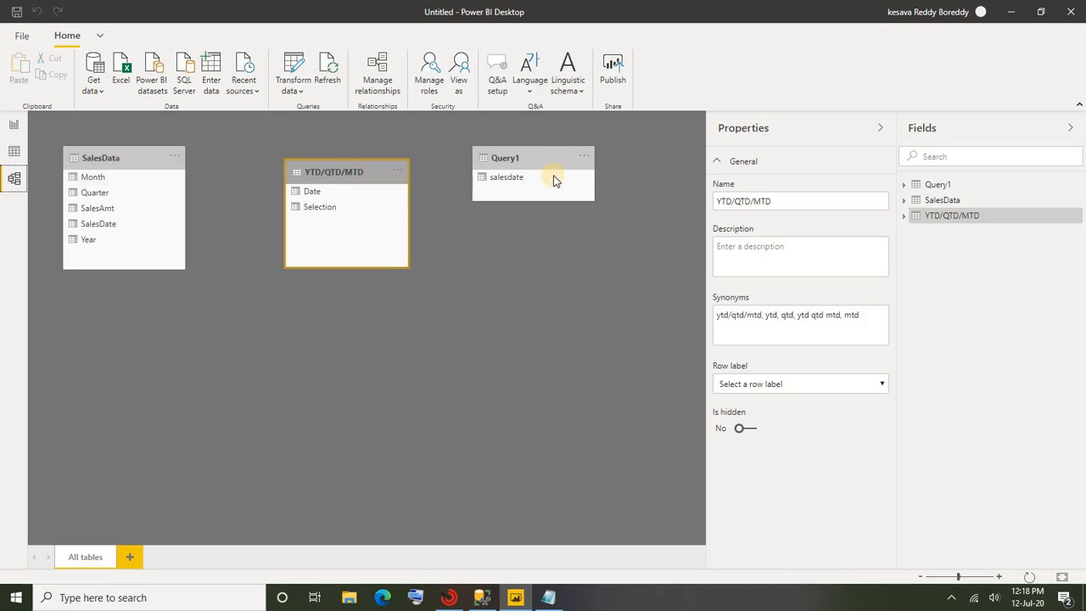
# - Rename the Query1 table as Bridge and place it below and between the SalesData and YTD/QTD/MTD tables
pyautogui.rightClick(934, 188)
pyautogui.click(972, 336)
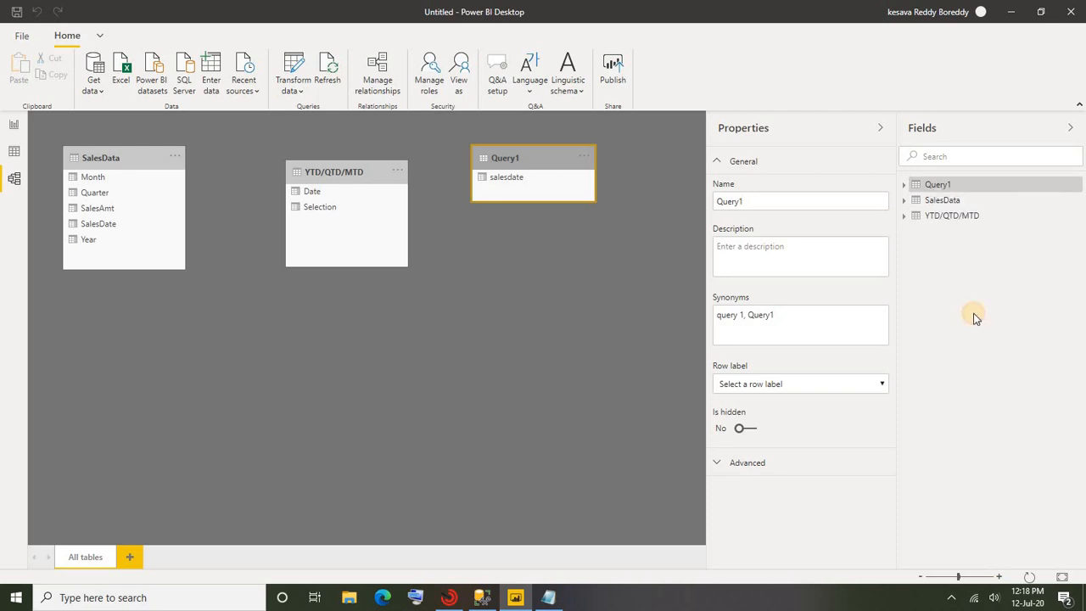
pyautogui.write('Bridge')
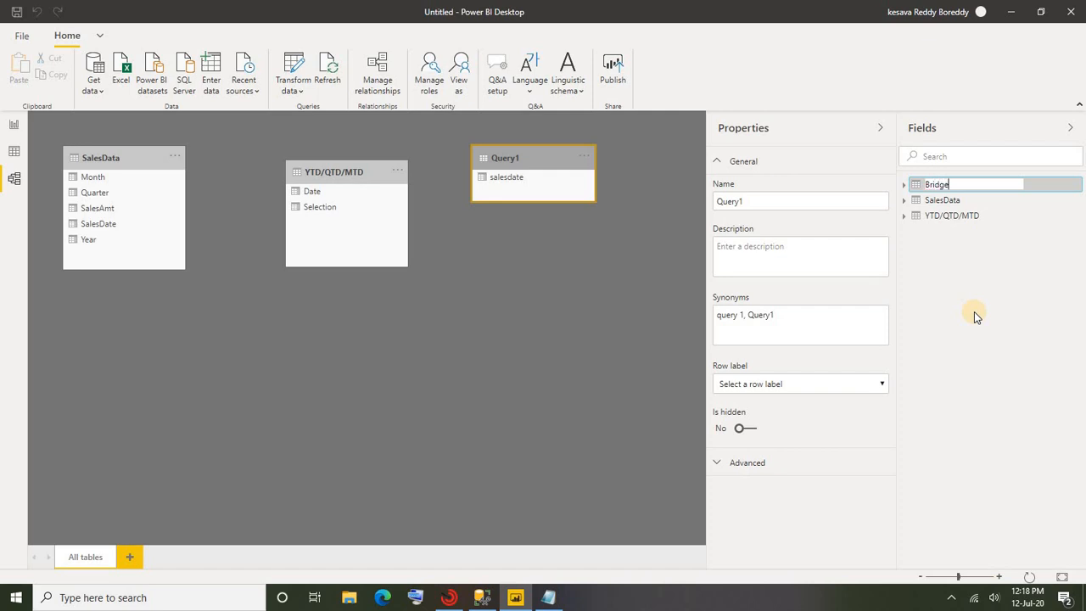
pyautogui.press('Return')
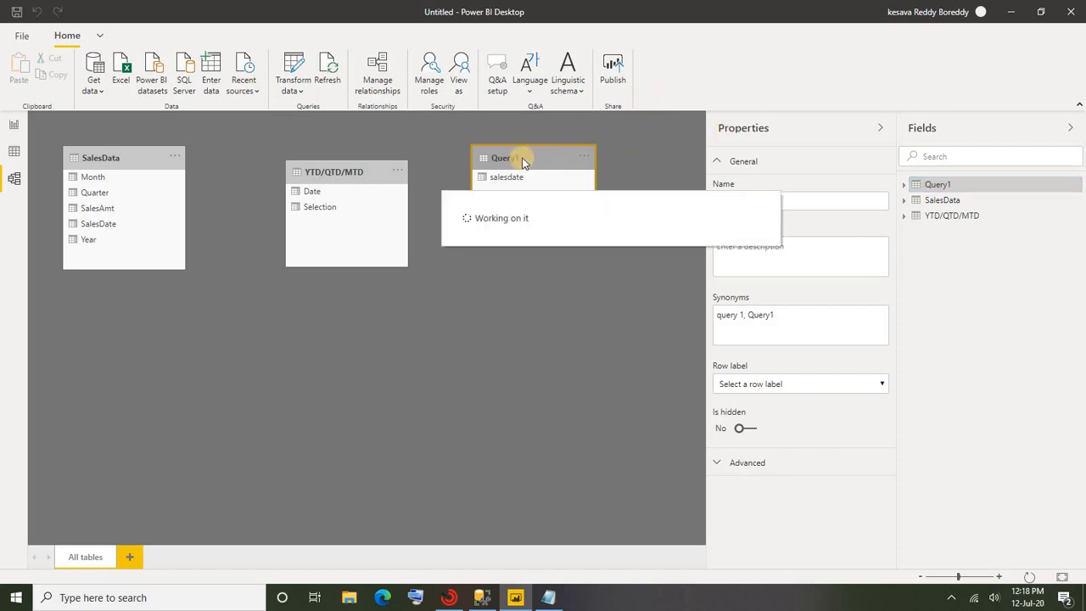
pyautogui.moveTo(521, 157); pyautogui.dragTo(228, 314)
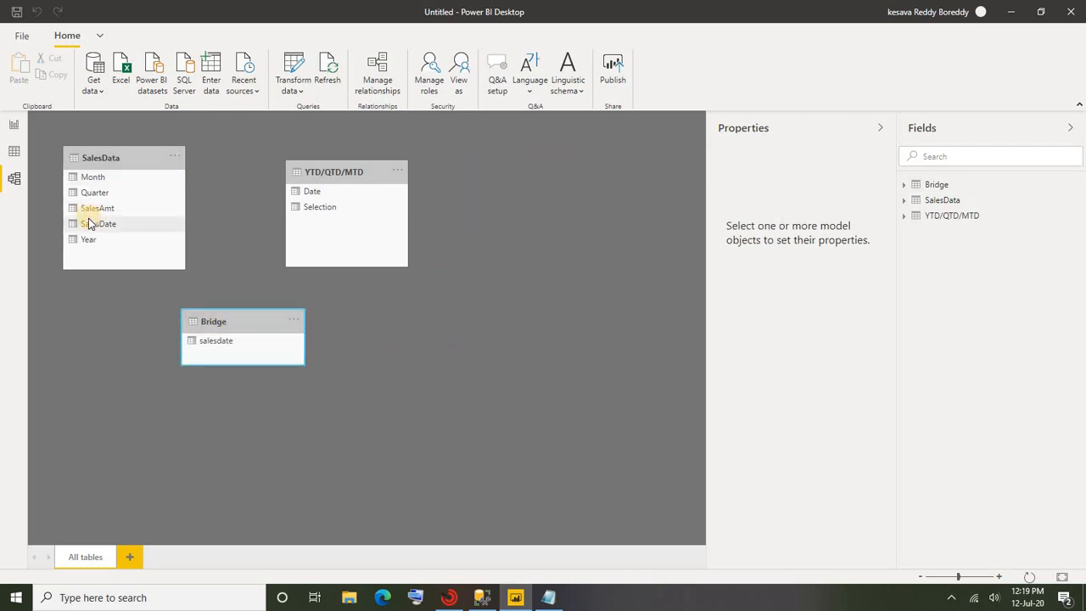
# - Relate Bridge's salesdate to SalesDate in SalesData and to Date in YTD/QTD/MTD with two-way cross-filtering, spacing the YTD/QTD/MTD table farther away
pyautogui.moveTo(97, 231); pyautogui.dragTo(209, 345)
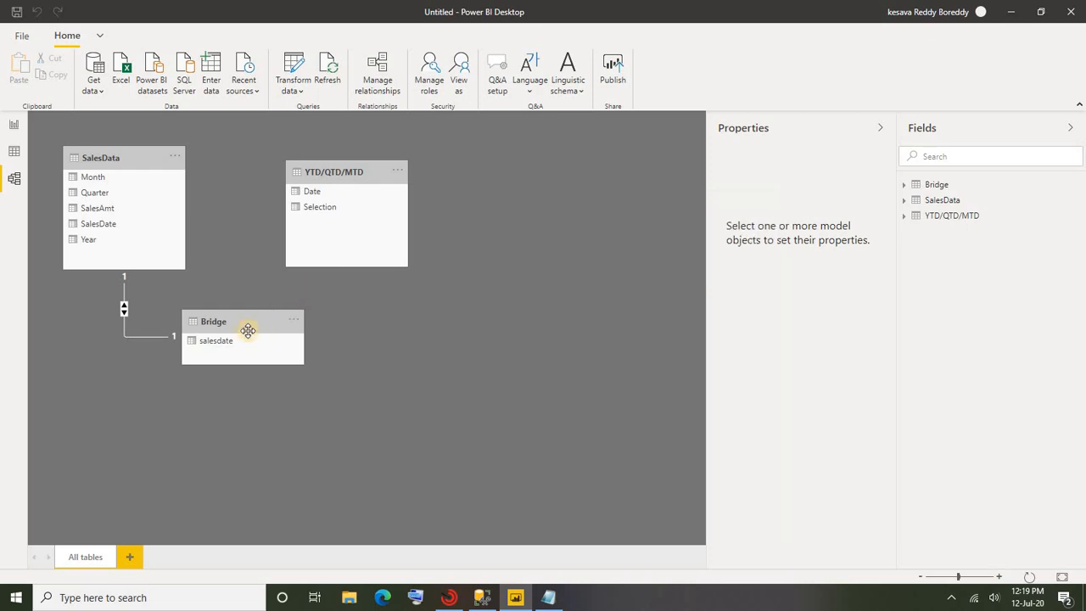
pyautogui.click(227, 340)
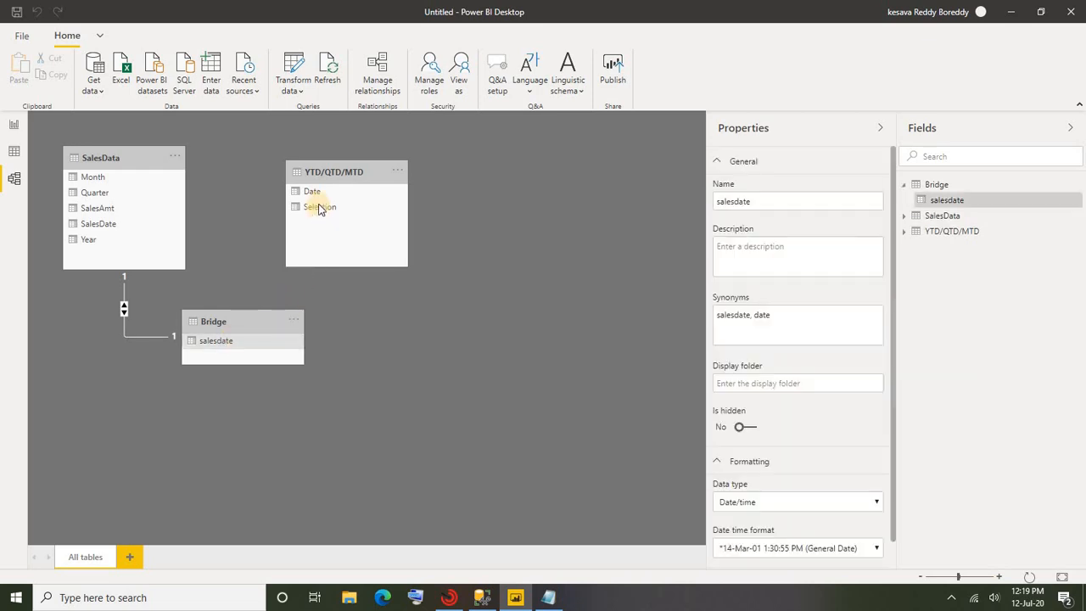
pyautogui.moveTo(223, 342); pyautogui.dragTo(312, 195)
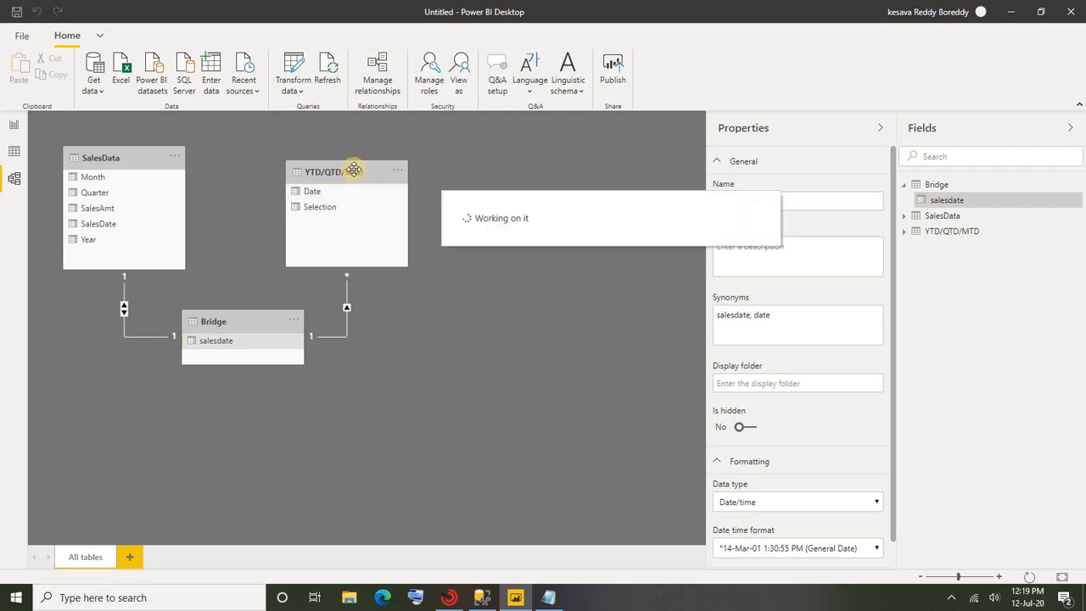
pyautogui.moveTo(356, 175); pyautogui.dragTo(460, 184)
pyautogui.click(385, 348)
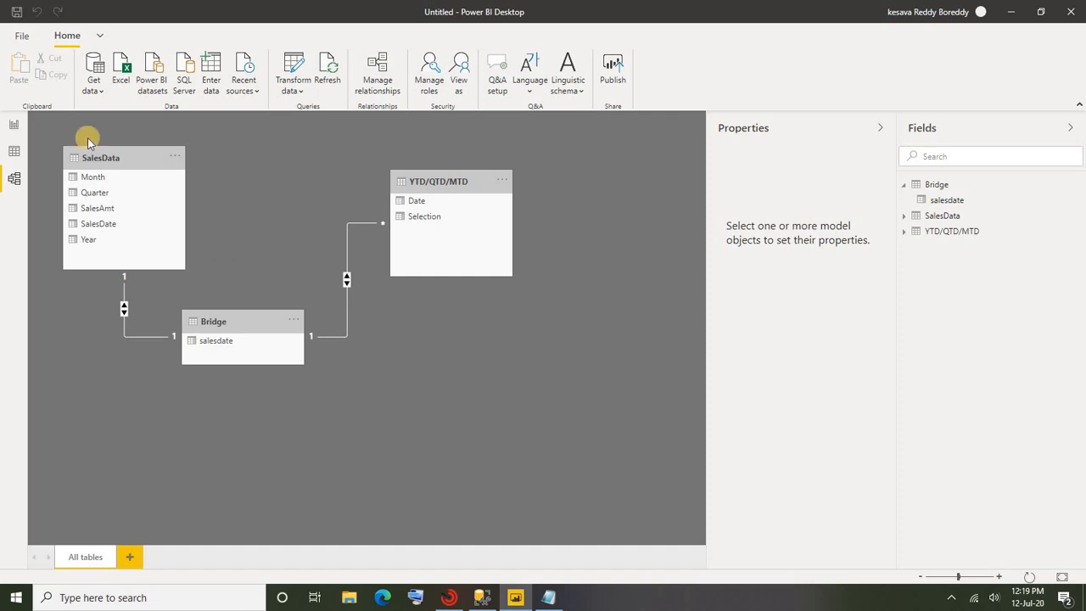
# - In the report view, switch the Selection slicer from YTD to MTD and check how the SalesAmt chart and card respond
pyautogui.click(14, 126)
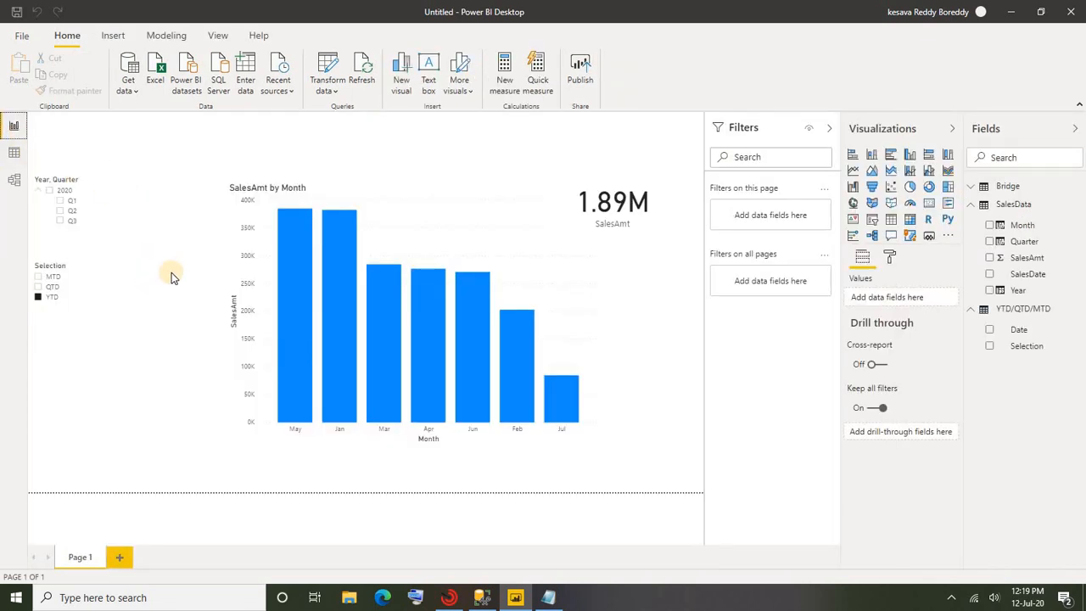
pyautogui.click(49, 297)
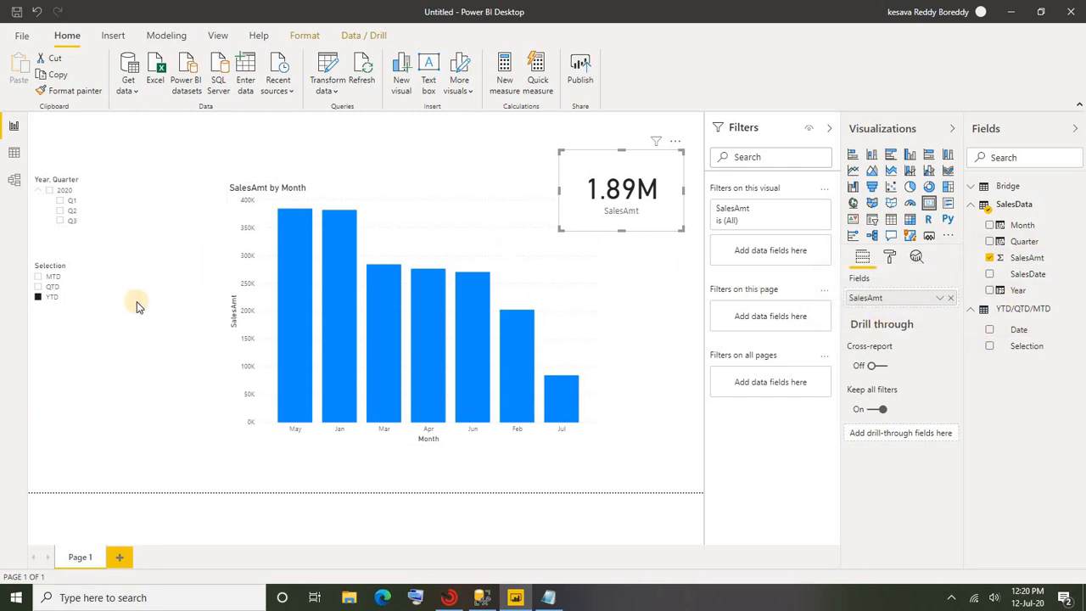
pyautogui.click(39, 279)
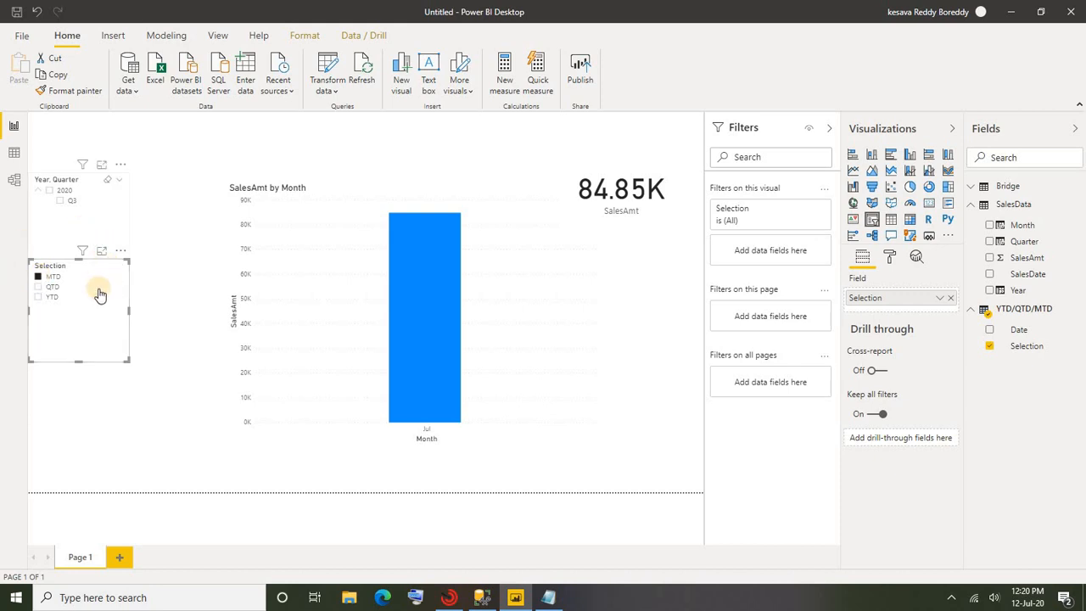
pyautogui.click(83, 268)
pyautogui.click(50, 288)
pyautogui.click(88, 278)
pyautogui.click(88, 346)
pyautogui.click(534, 314)
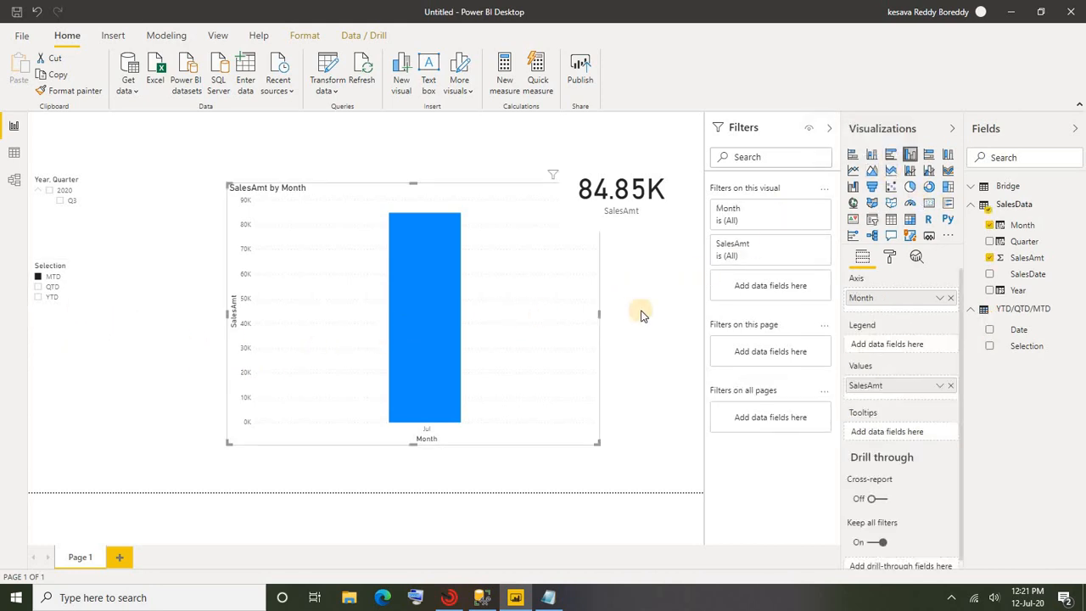
# - Shorten the Selection slicer slightly and select YTD in it
pyautogui.click(891, 174)
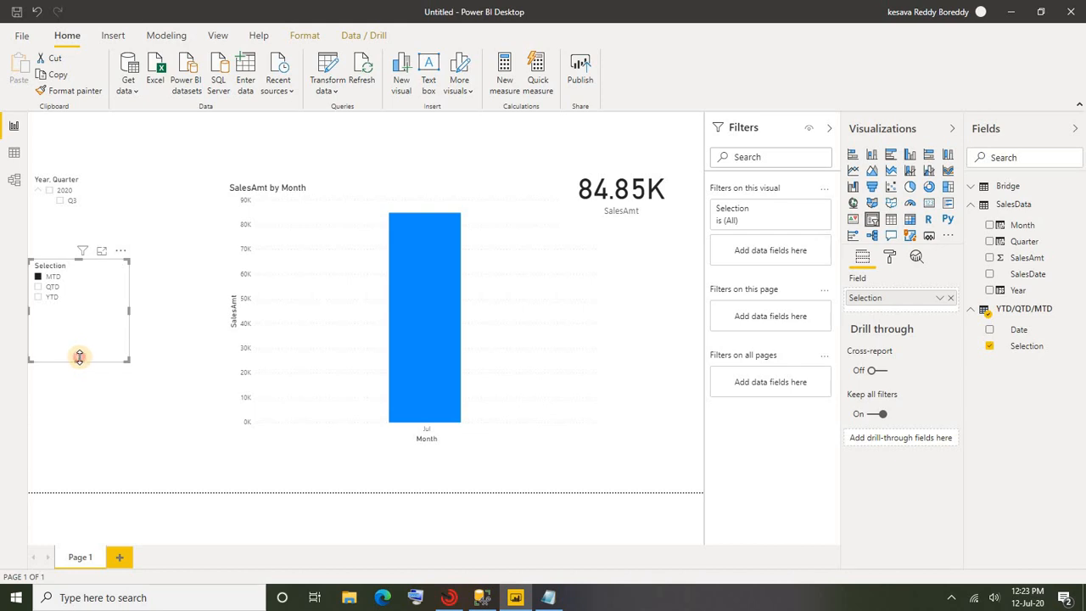
pyautogui.moveTo(85, 360); pyautogui.dragTo(80, 346)
pyautogui.click(39, 297)
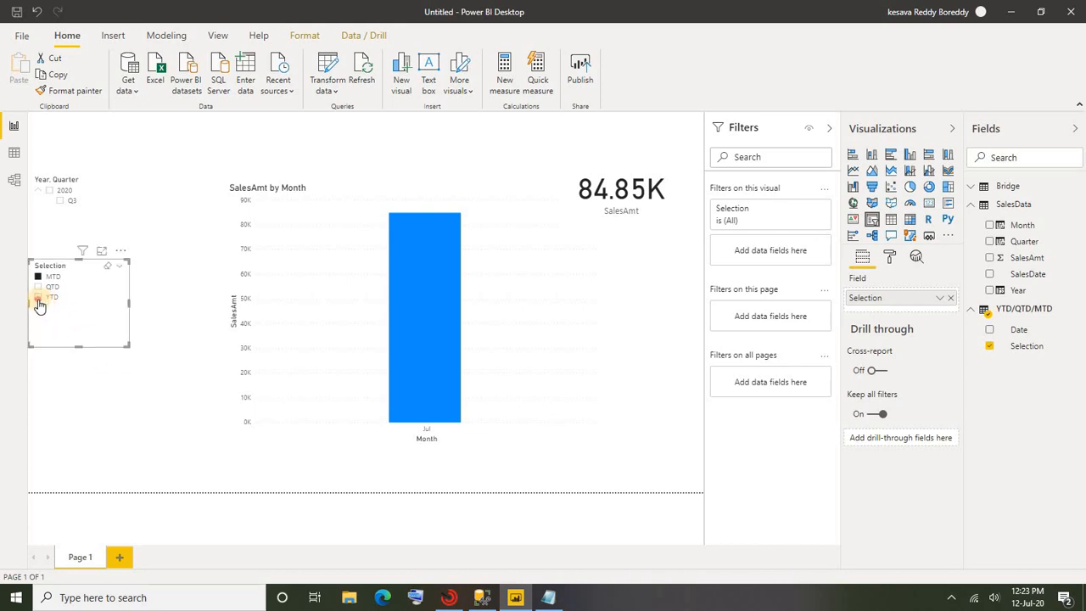